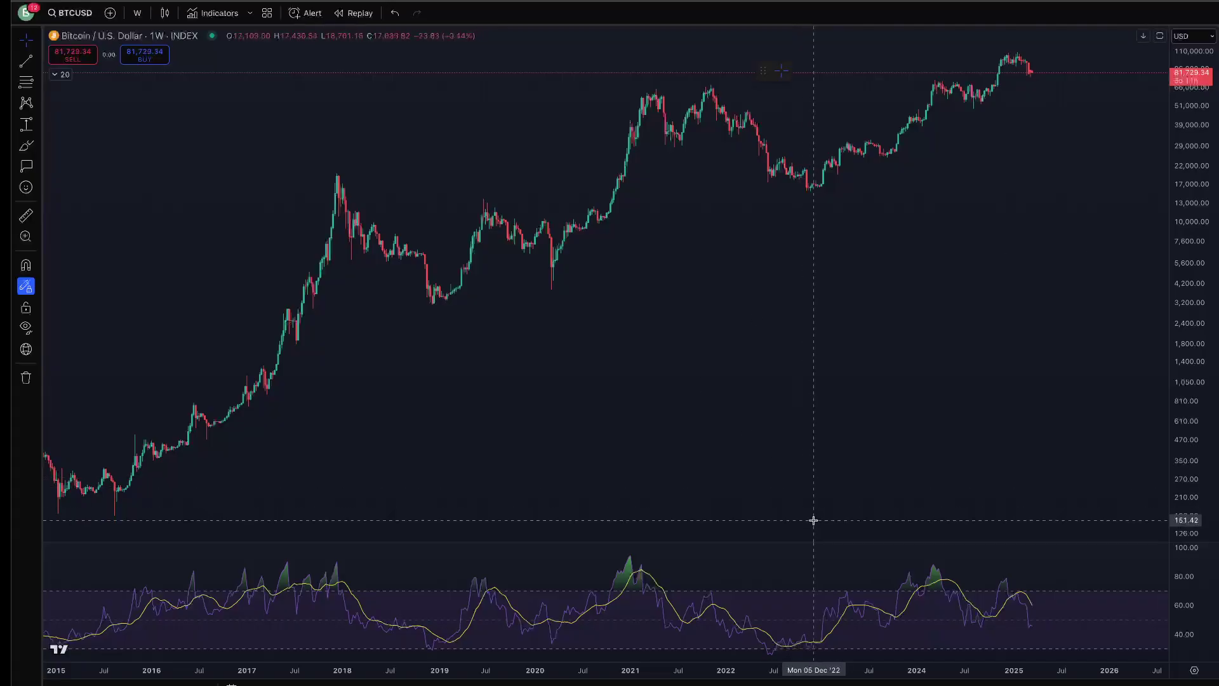
# Enlarge the RSI pane to about two fifths of the chart height and show weekly history back to 2012
pyautogui.moveTo(810, 543); pyautogui.dragTo(806, 401)
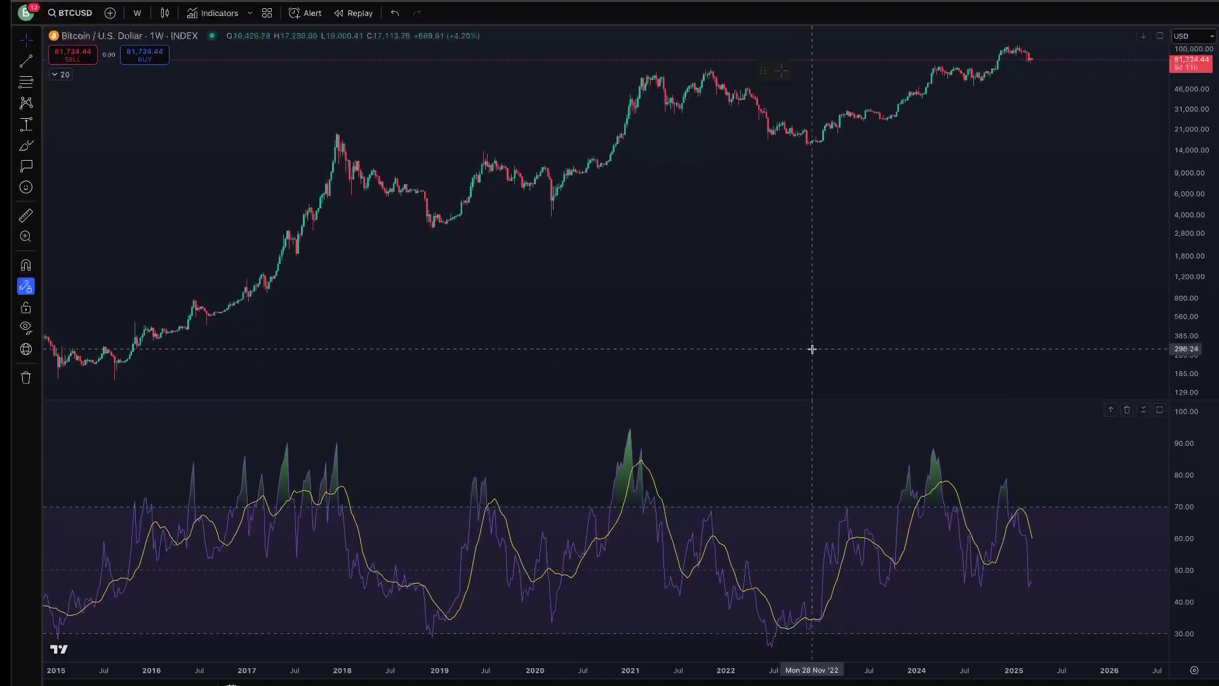
pyautogui.scroll(-5, 812, 349)
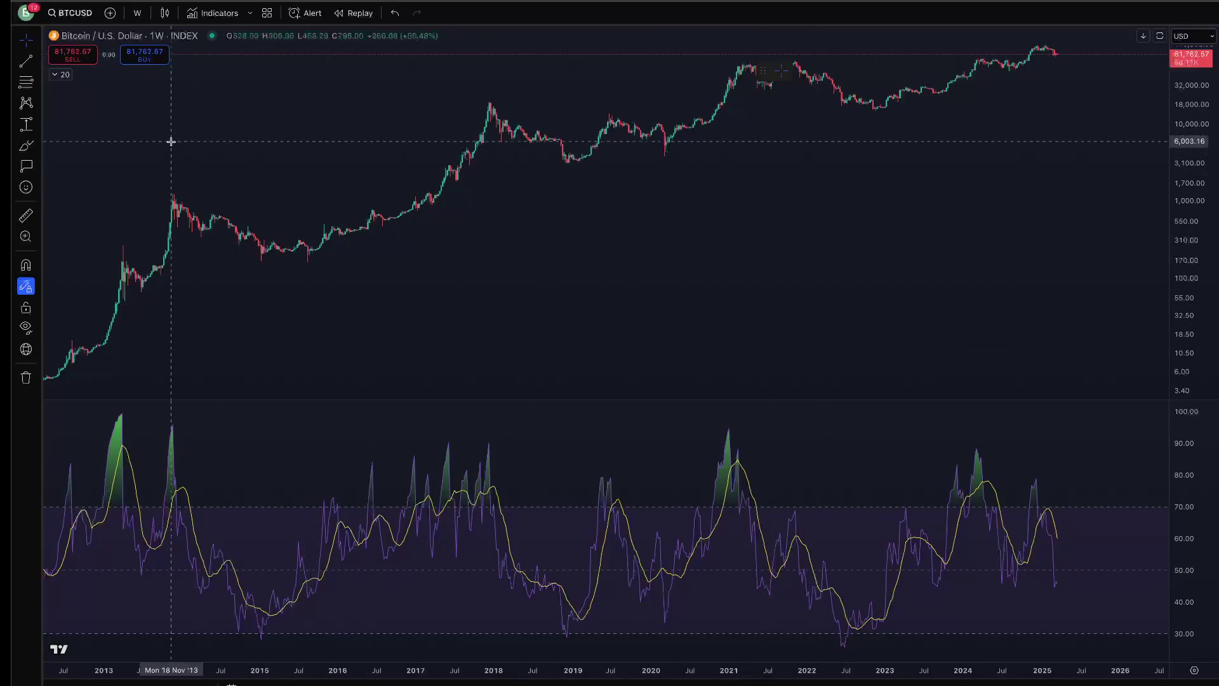
# Circle the RSI lows near 2015 and 2019 and the 2016 and 2017 peaks with the Brush, and remove all four drawings
pyautogui.click(26, 146)
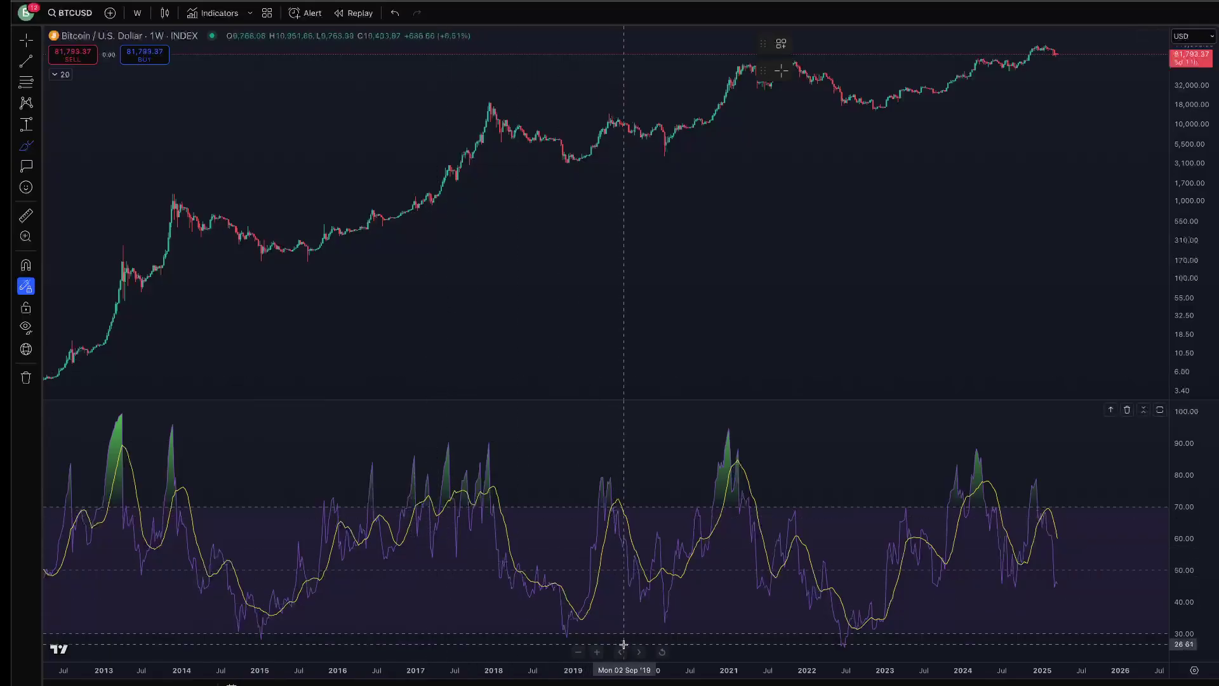
pyautogui.moveTo(272, 635)
pyautogui.mouseDown()
pyautogui.moveTo(253, 643)
pyautogui.moveTo(272, 632)
pyautogui.mouseUp()
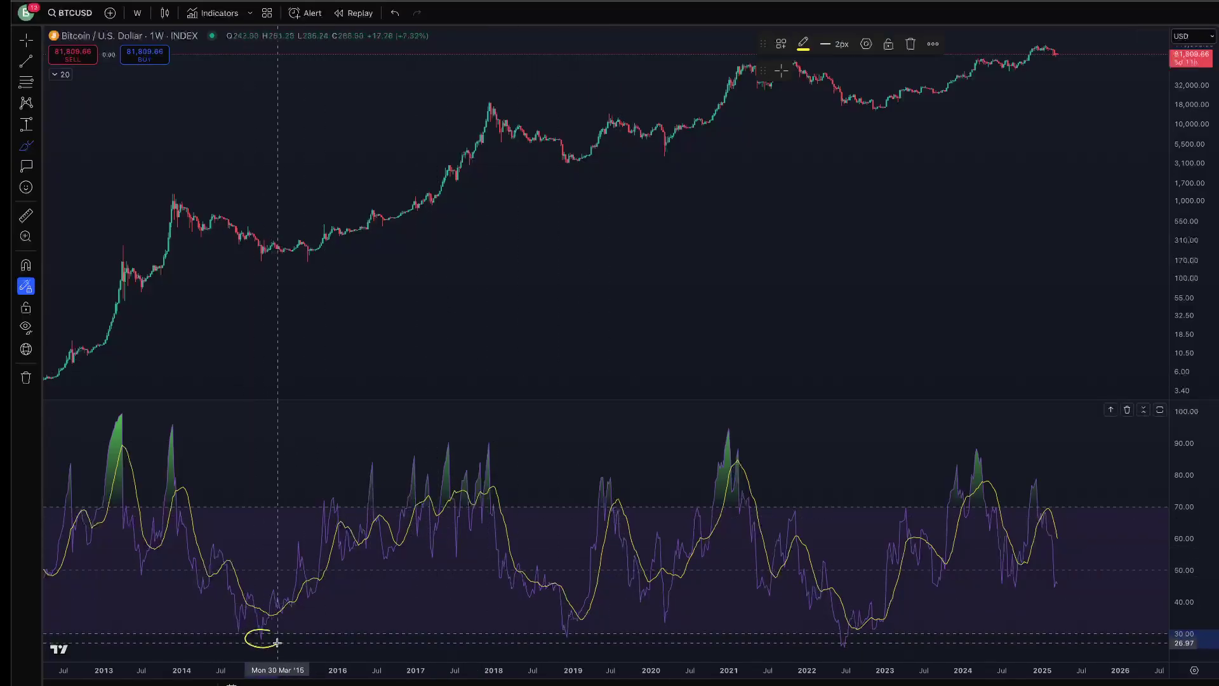
pyautogui.moveTo(577, 622); pyautogui.dragTo(575, 620)
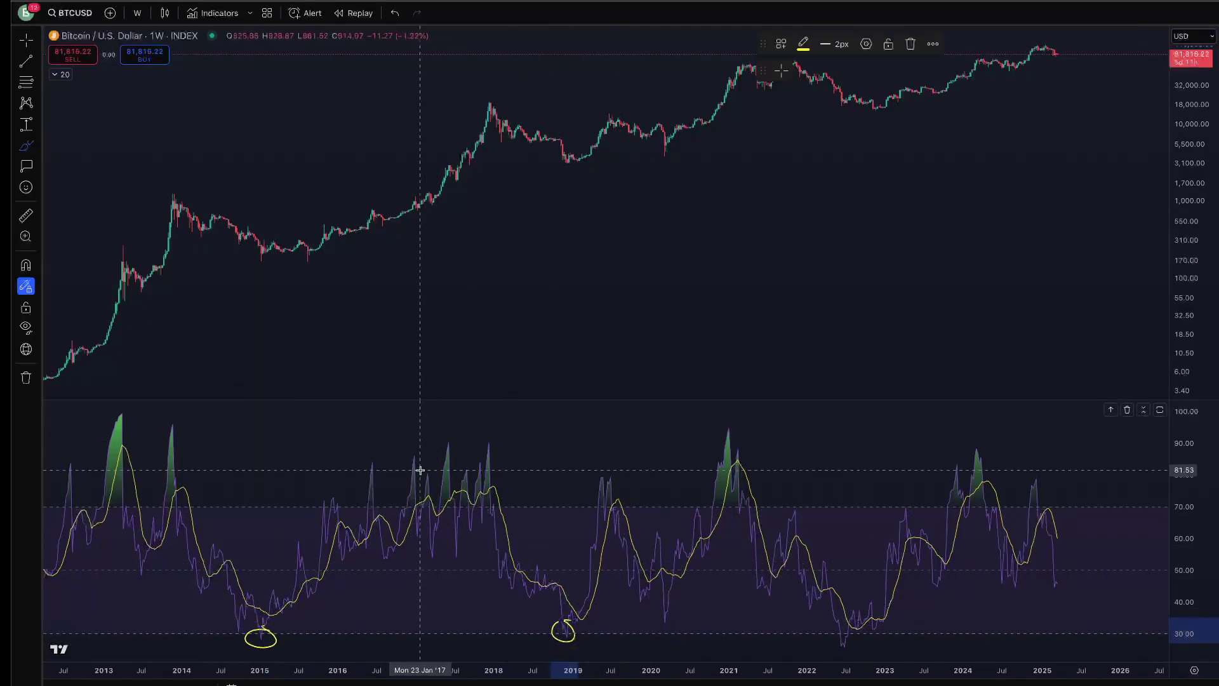
pyautogui.moveTo(384, 462)
pyautogui.mouseDown()
pyautogui.moveTo(364, 508)
pyautogui.moveTo(378, 480)
pyautogui.mouseUp()
pyautogui.moveTo(498, 434)
pyautogui.mouseDown()
pyautogui.moveTo(463, 431)
pyautogui.moveTo(494, 433)
pyautogui.mouseUp()
pyautogui.rightClick(603, 448)
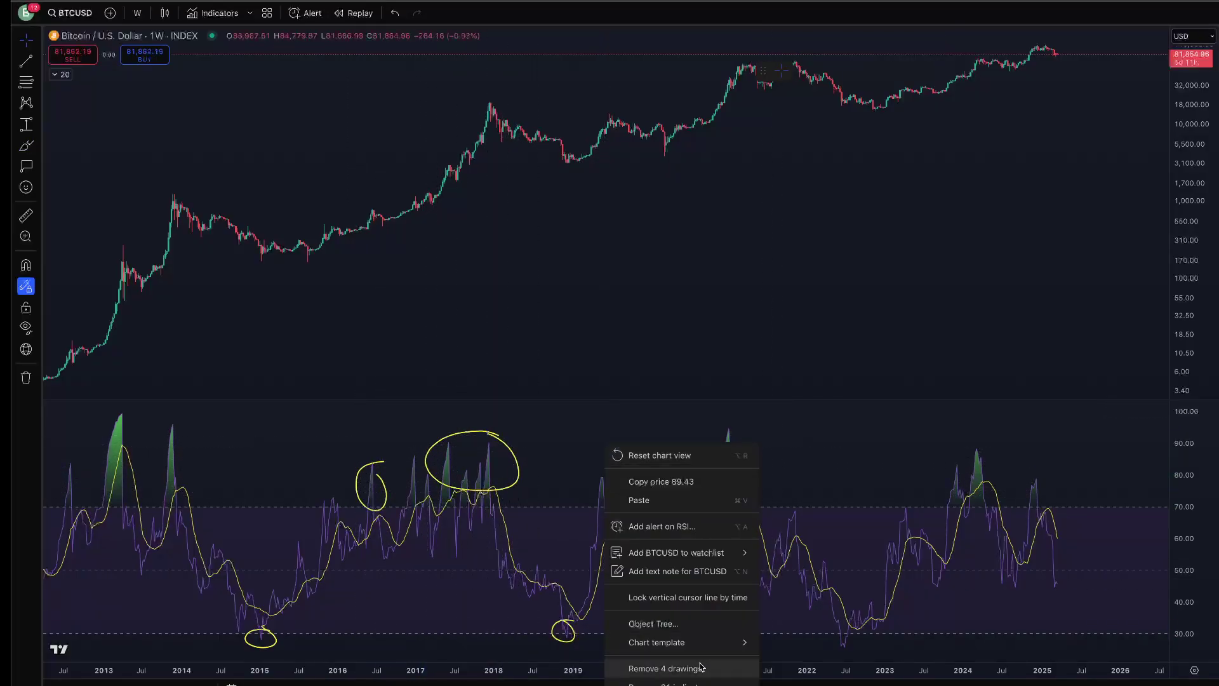
pyautogui.click(700, 663)
# With the full history since 2010 in view, circle the RSI lows near 30 in early 2015, late 2018 and mid-2022 using the Brush
pyautogui.scroll(-8, 630, 553)
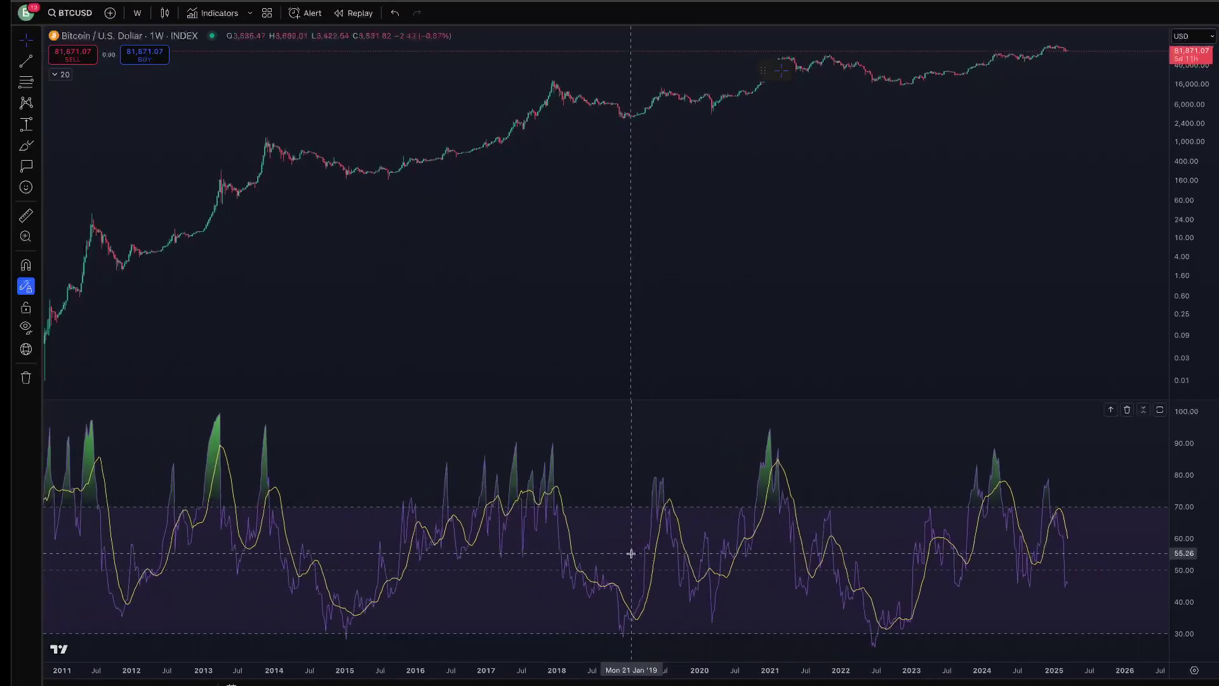
pyautogui.scroll(-1, 630, 553)
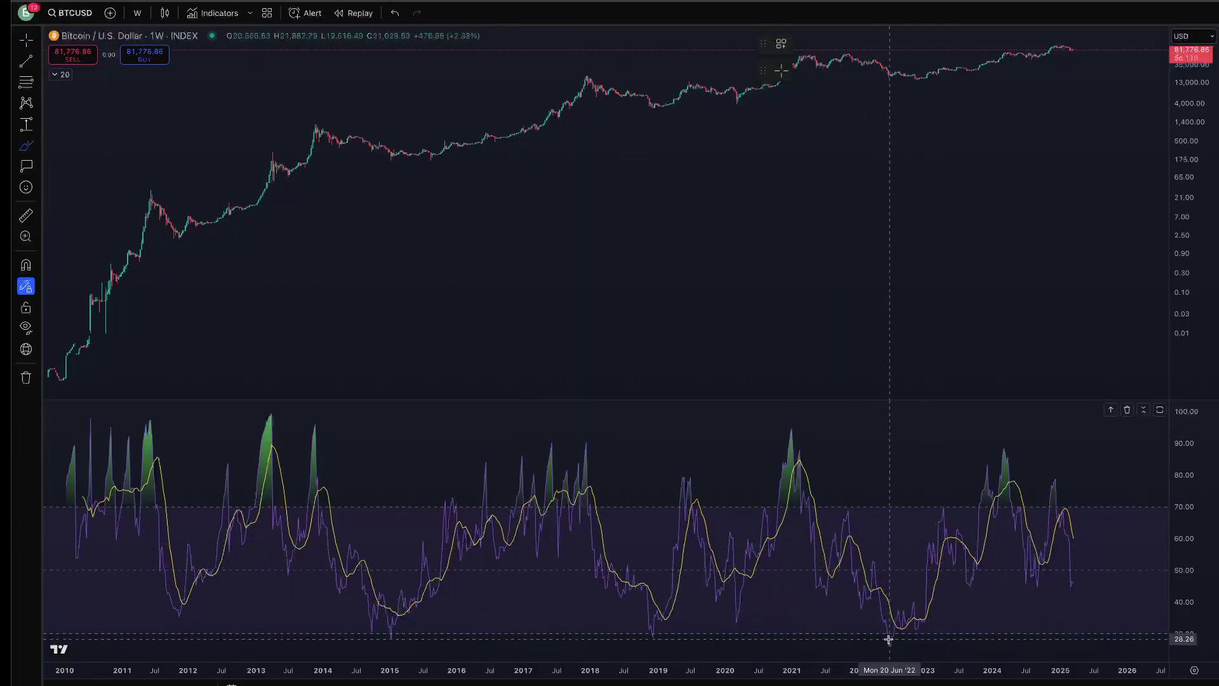
pyautogui.moveTo(889, 635); pyautogui.dragTo(886, 641)
pyautogui.moveTo(648, 622)
pyautogui.mouseDown()
pyautogui.moveTo(655, 638)
pyautogui.moveTo(650, 624)
pyautogui.mouseUp()
pyautogui.moveTo(398, 631)
pyautogui.mouseDown()
pyautogui.moveTo(383, 627)
pyautogui.moveTo(391, 644)
pyautogui.moveTo(395, 624)
pyautogui.mouseUp()
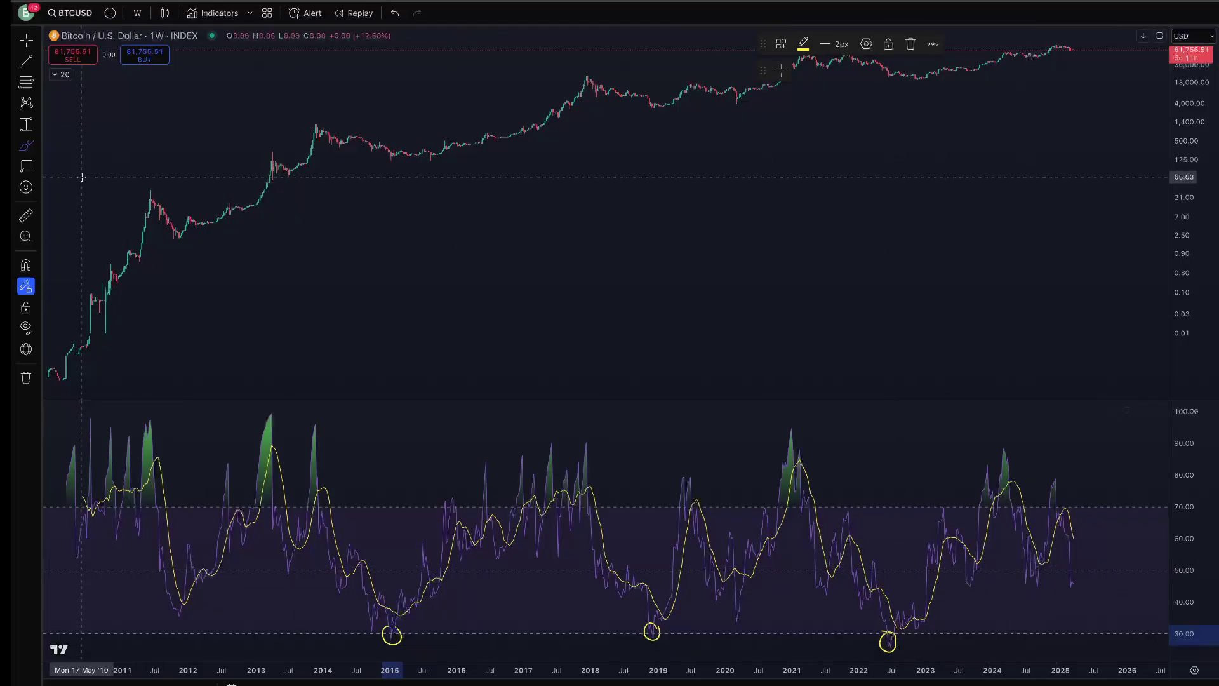
# Draw a horizontal trend line across the RSI pane at about 90, spanning early 2010 to November 2025
pyautogui.scroll(-1, 57, 628)
pyautogui.click(26, 61)
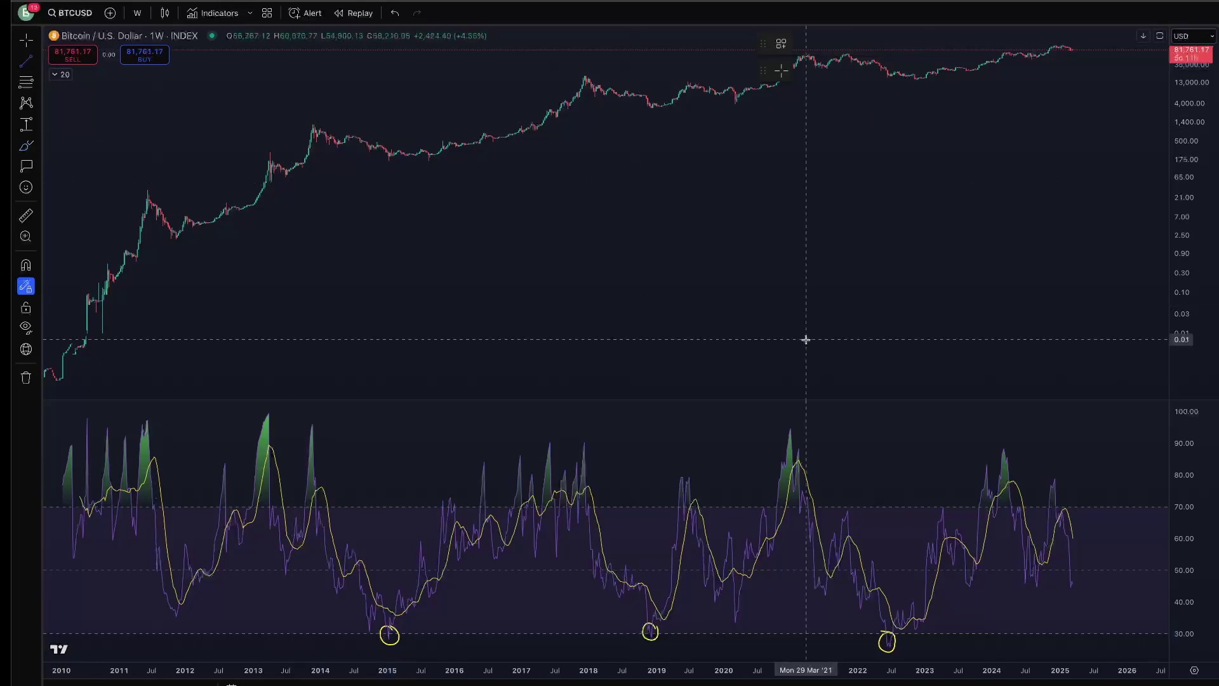
pyautogui.click(1115, 444)
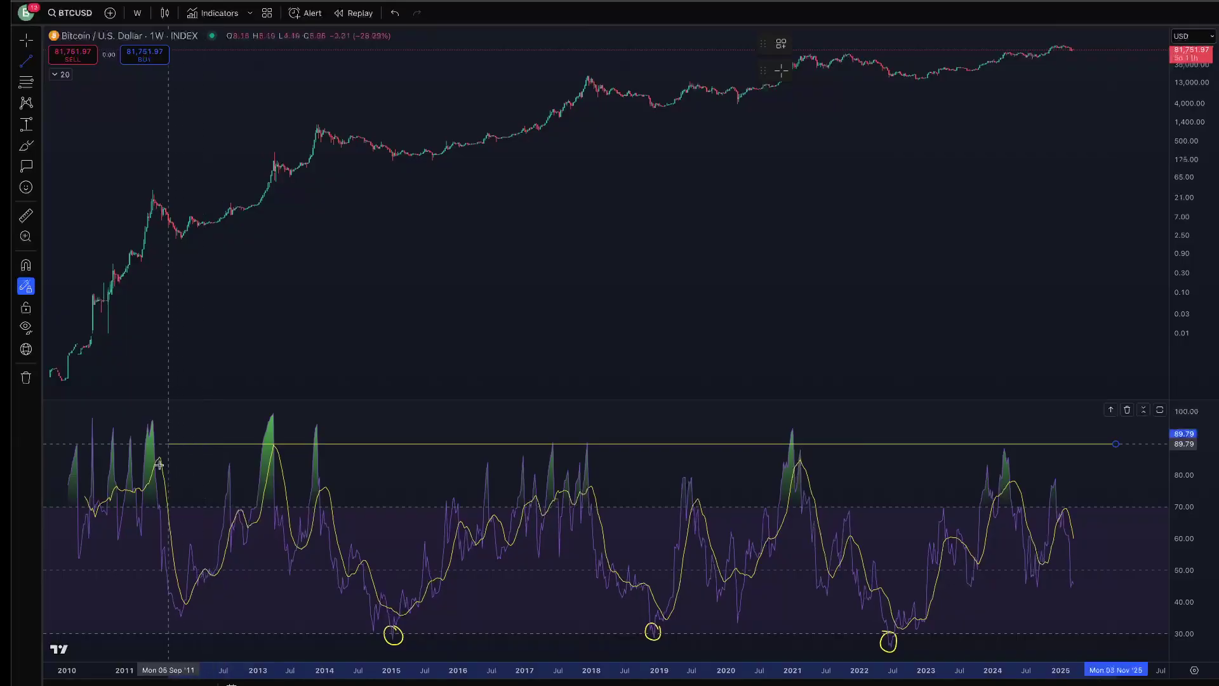
pyautogui.click(74, 444)
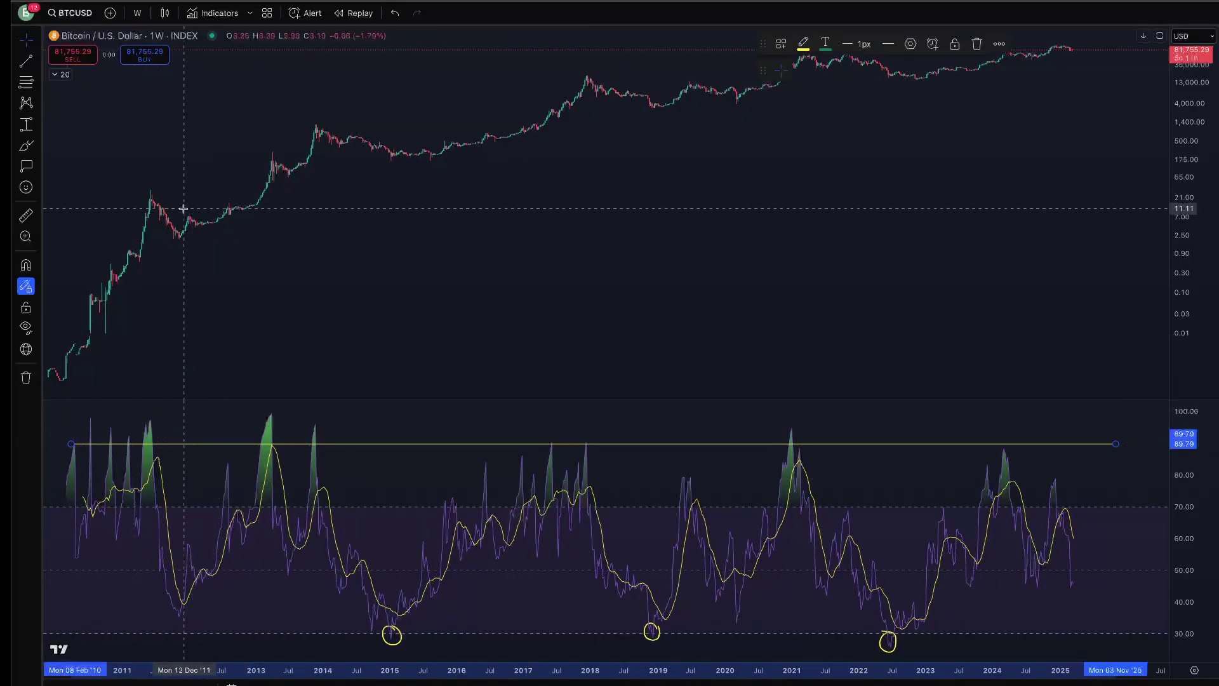
# Circle with the Brush the RSI peaks at the 90 line in late 2017, mid-2017, April 2013 and the four during 2010–2011
pyautogui.click(23, 148)
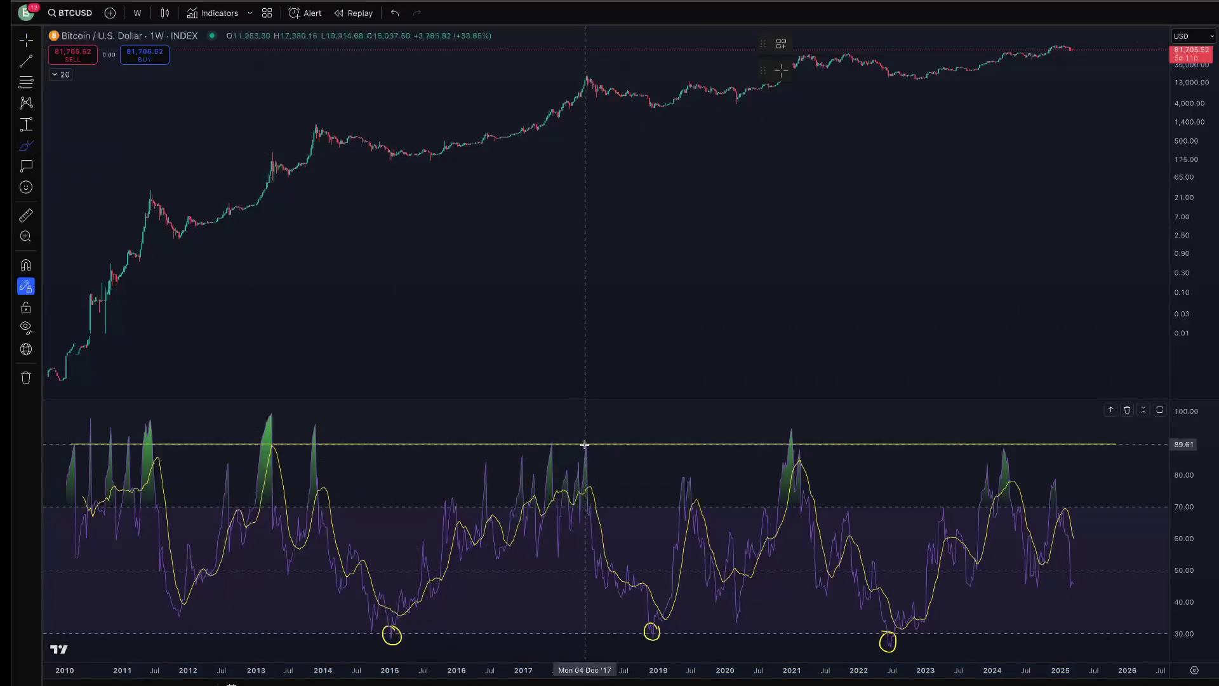
pyautogui.moveTo(585, 434)
pyautogui.mouseDown()
pyautogui.moveTo(577, 446)
pyautogui.moveTo(587, 435)
pyautogui.mouseUp()
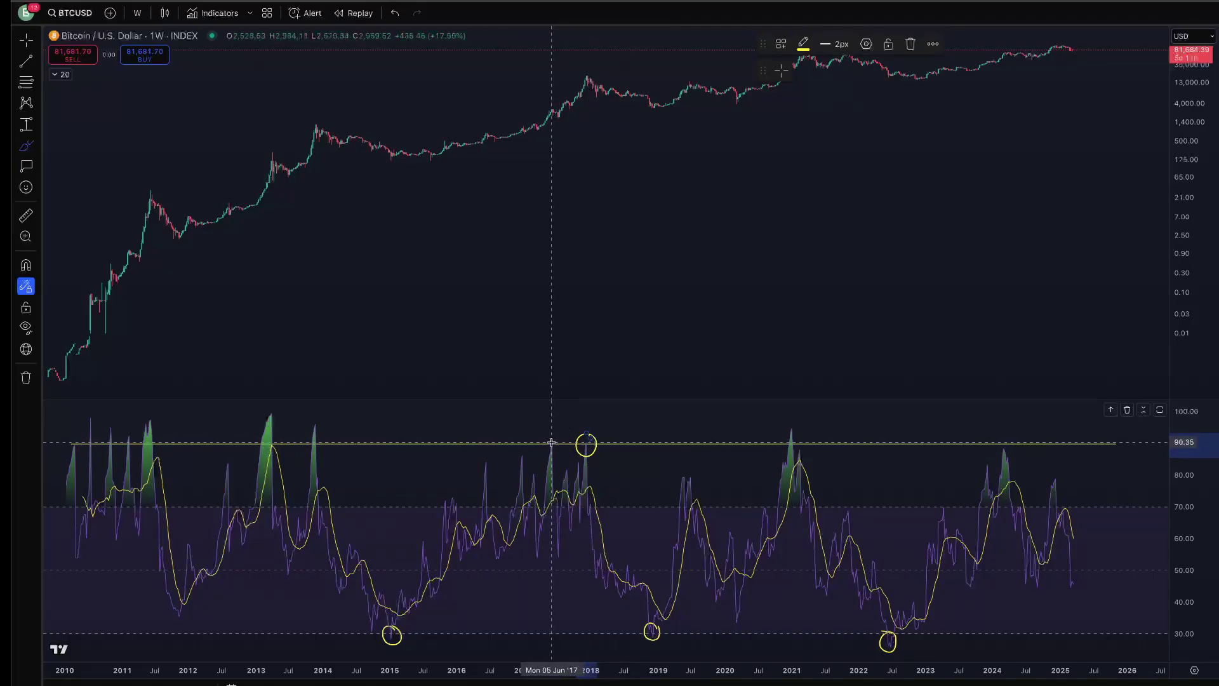
pyautogui.moveTo(553, 433)
pyautogui.mouseDown()
pyautogui.moveTo(544, 450)
pyautogui.moveTo(560, 450)
pyautogui.moveTo(558, 433)
pyautogui.mouseUp()
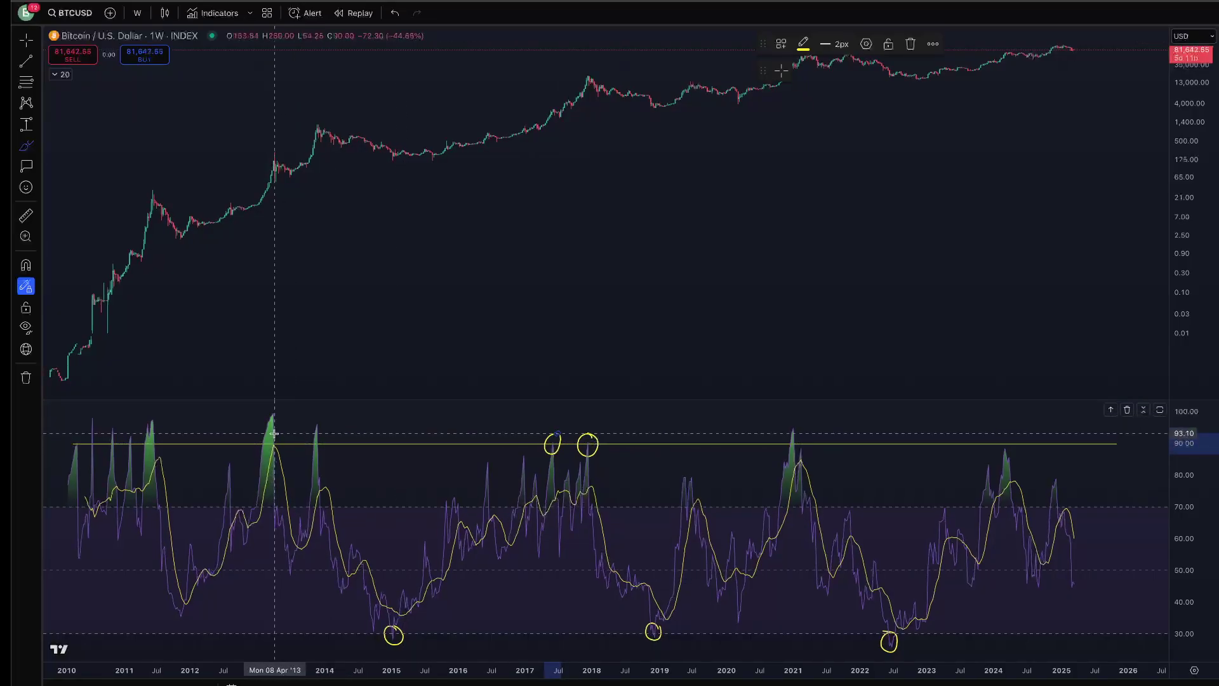
pyautogui.moveTo(275, 417)
pyautogui.mouseDown()
pyautogui.moveTo(257, 424)
pyautogui.moveTo(273, 416)
pyautogui.mouseUp()
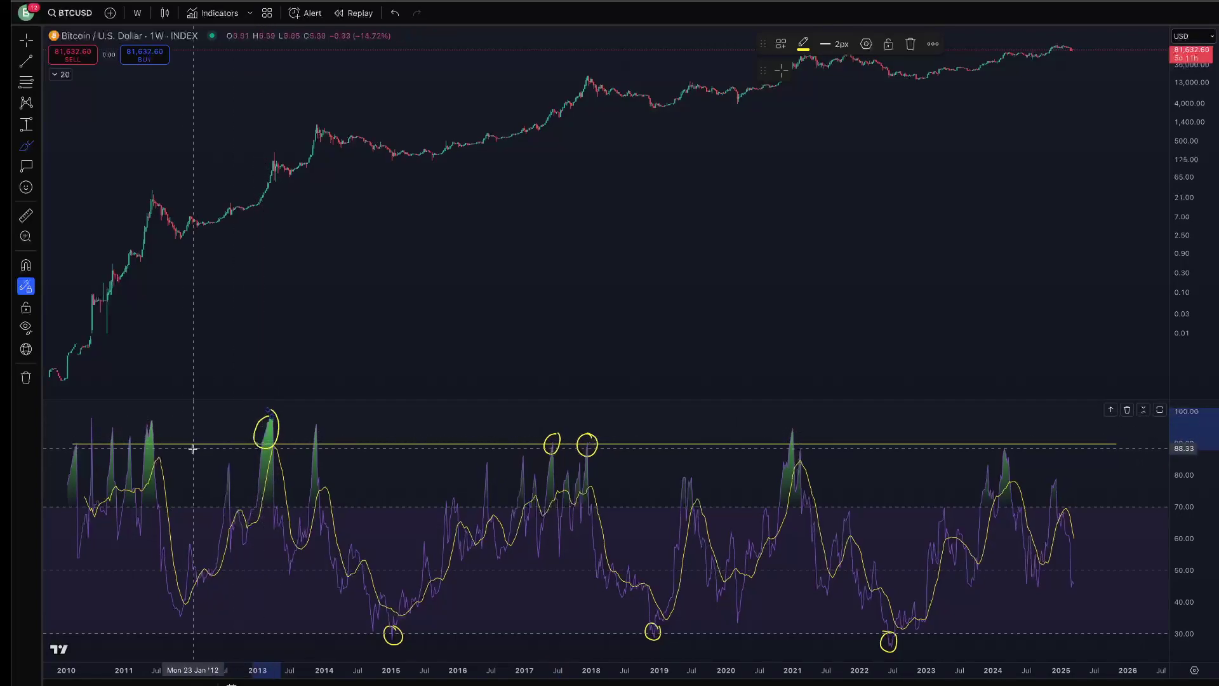
pyautogui.moveTo(93, 433); pyautogui.dragTo(159, 426)
# Add a small circle around the RSI peak crossing the 90 line around January 2021
pyautogui.hscroll(1, 159, 444)
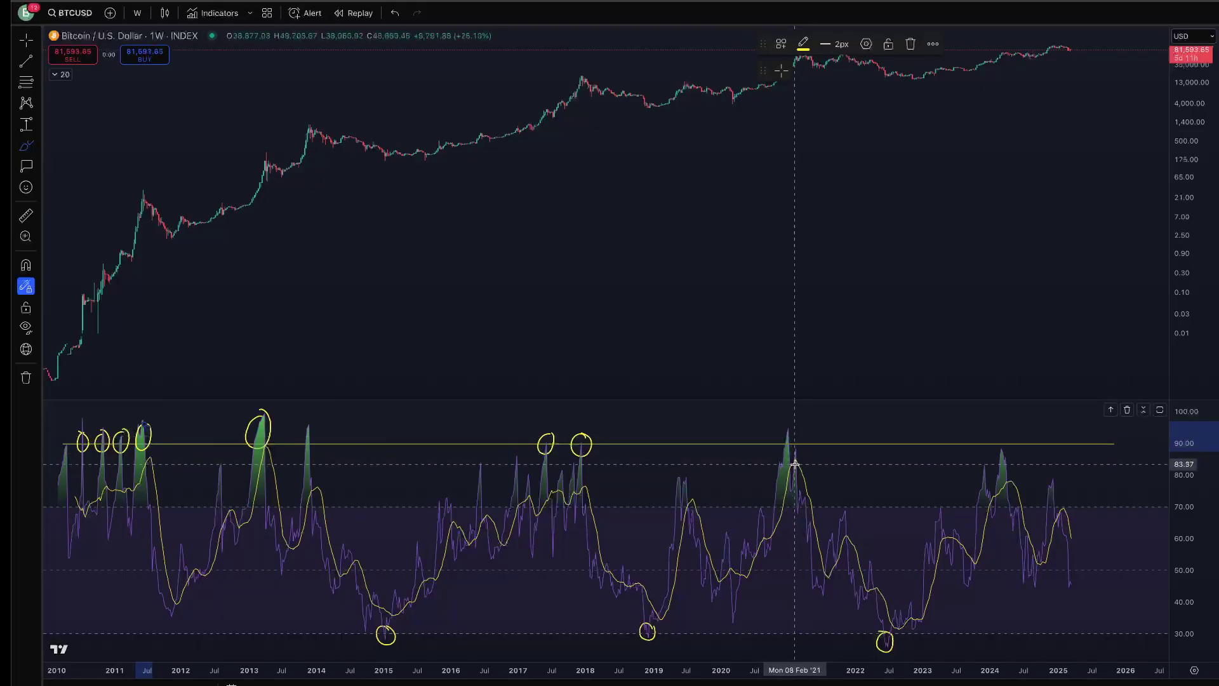
pyautogui.scroll(2, 761, 439)
pyautogui.hscroll(-1, 729, 443)
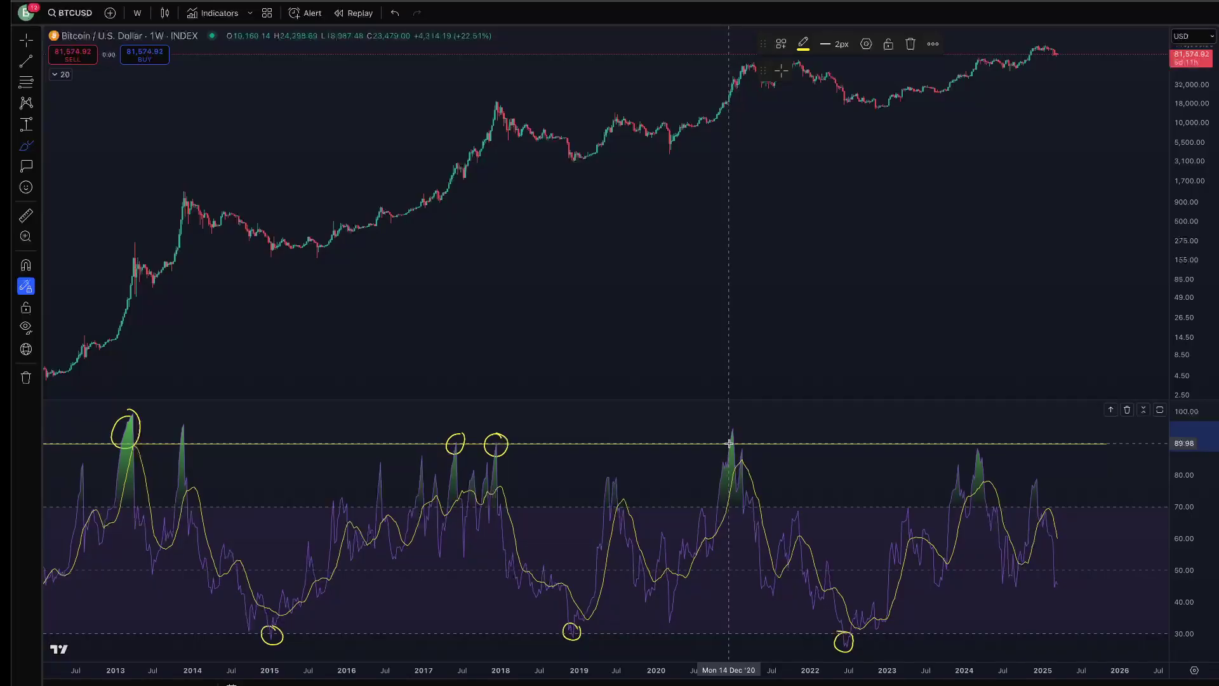
pyautogui.moveTo(727, 443); pyautogui.dragTo(729, 444)
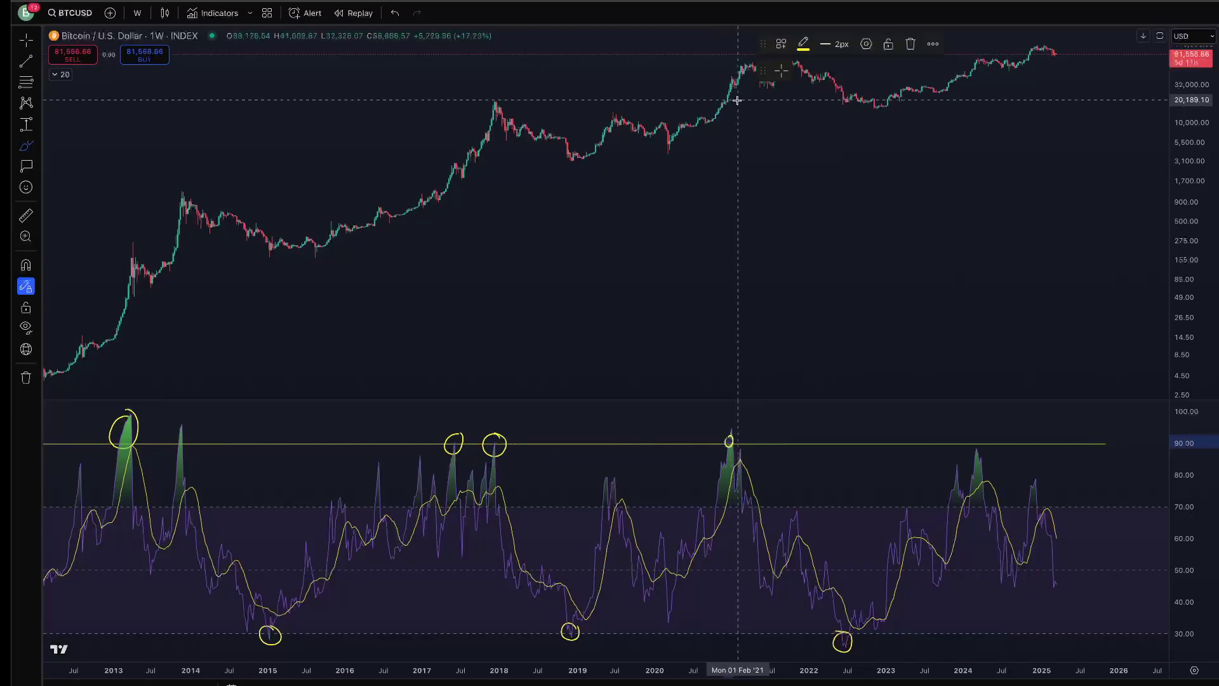
# Draw a horizontal RSI support line at about 53 from October 2015 to February 2019
pyautogui.hscroll(1, 714, 146)
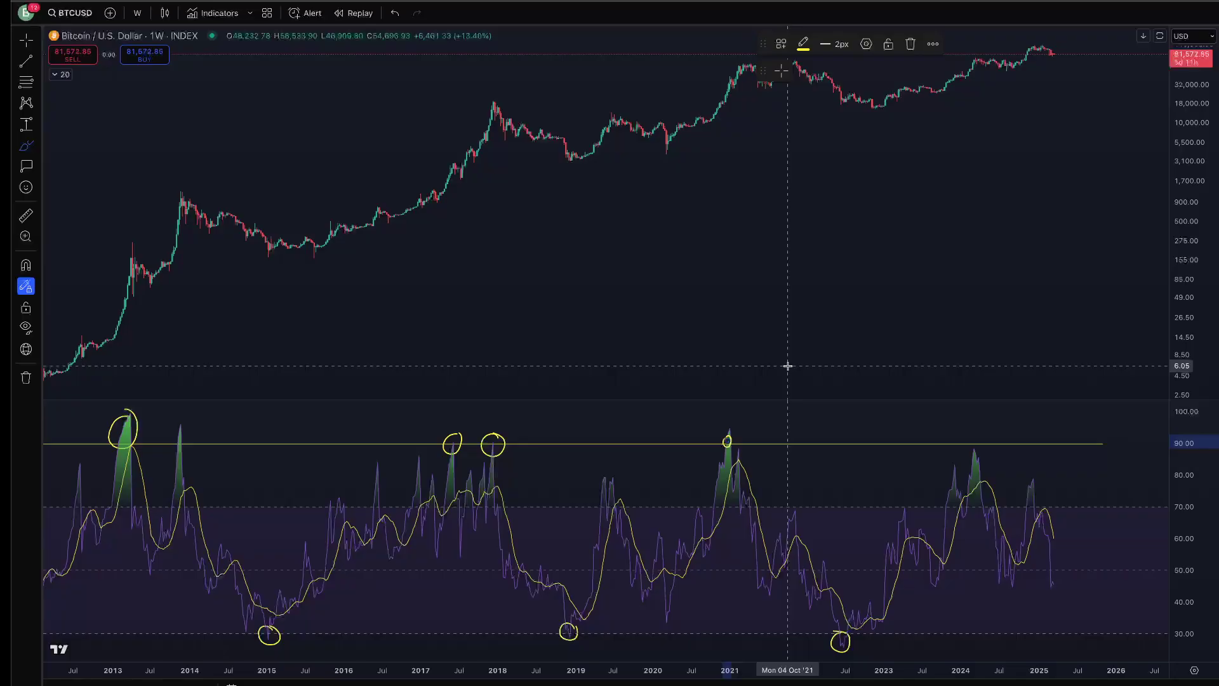
pyautogui.click(27, 62)
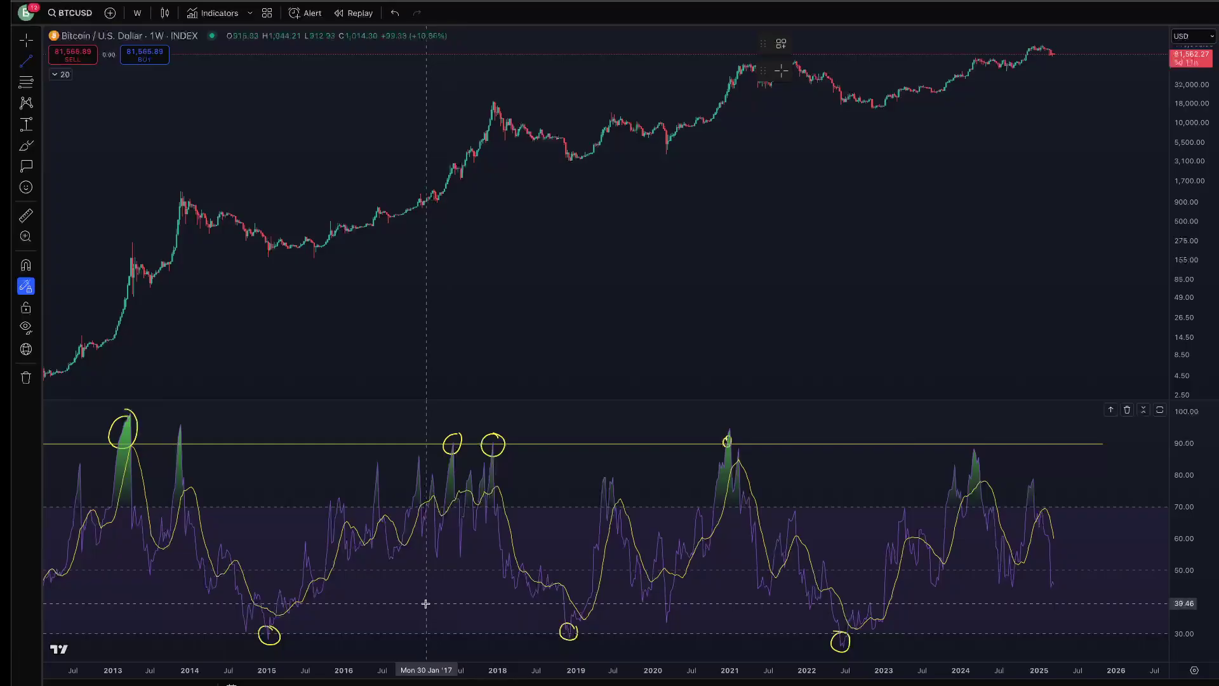
pyautogui.moveTo(333, 559); pyautogui.dragTo(582, 559)
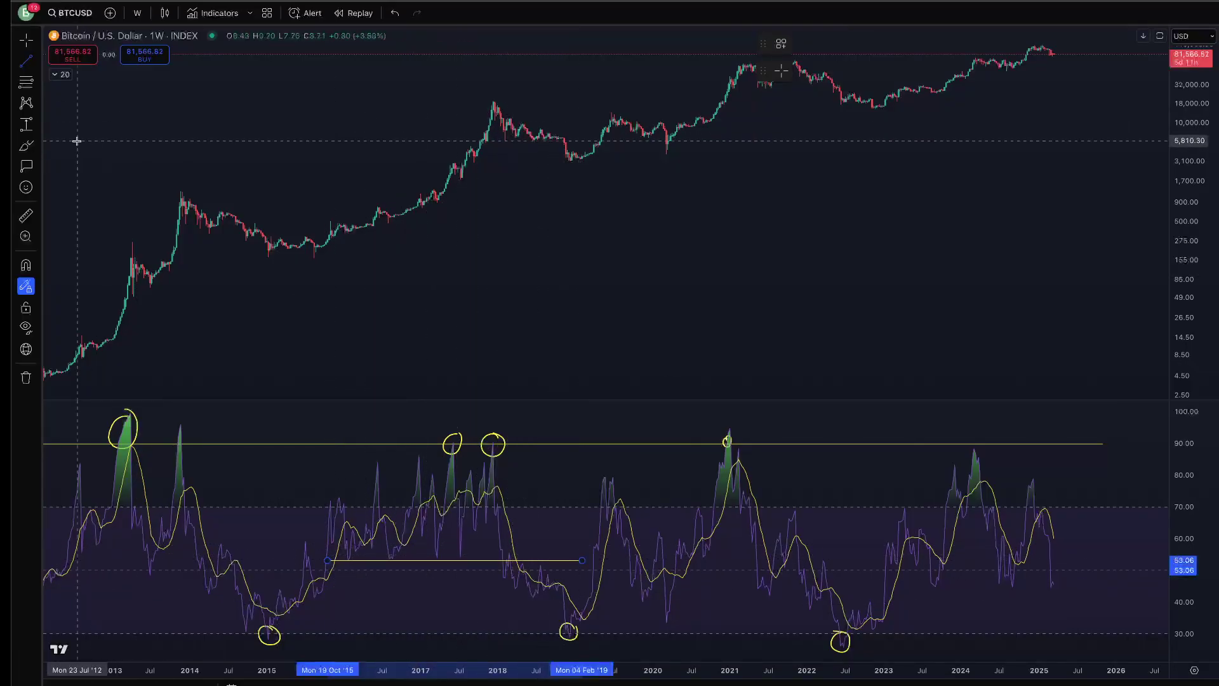
# Circle the four 2016–2017 RSI lows on the 53 support line and mark its early 2018 breakdown with an X
pyautogui.click(26, 146)
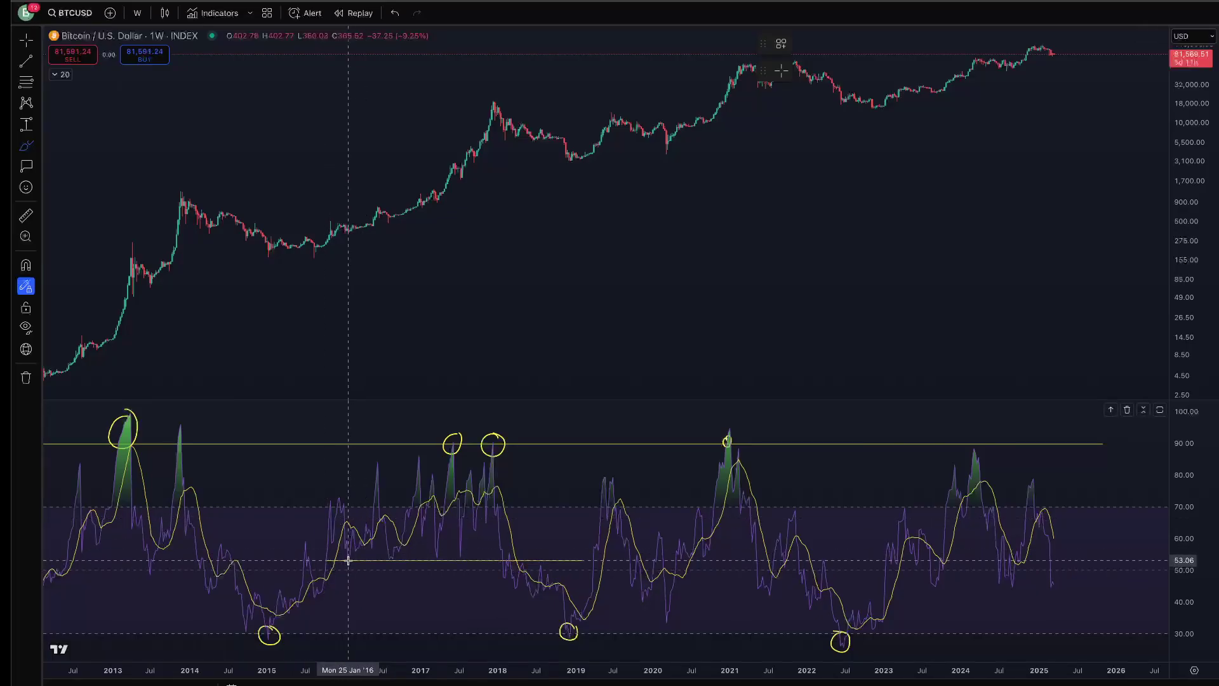
pyautogui.moveTo(348, 560); pyautogui.dragTo(353, 557)
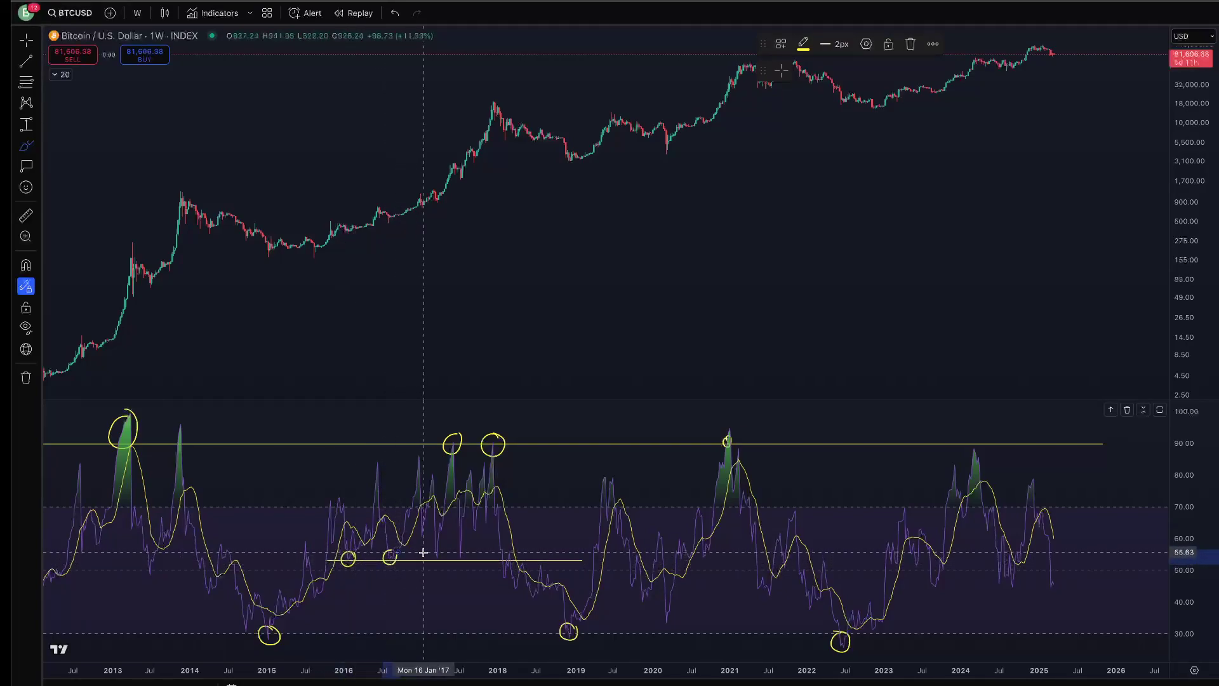
pyautogui.moveTo(443, 556)
pyautogui.mouseDown()
pyautogui.moveTo(431, 555)
pyautogui.moveTo(467, 558)
pyautogui.moveTo(453, 555)
pyautogui.mouseUp()
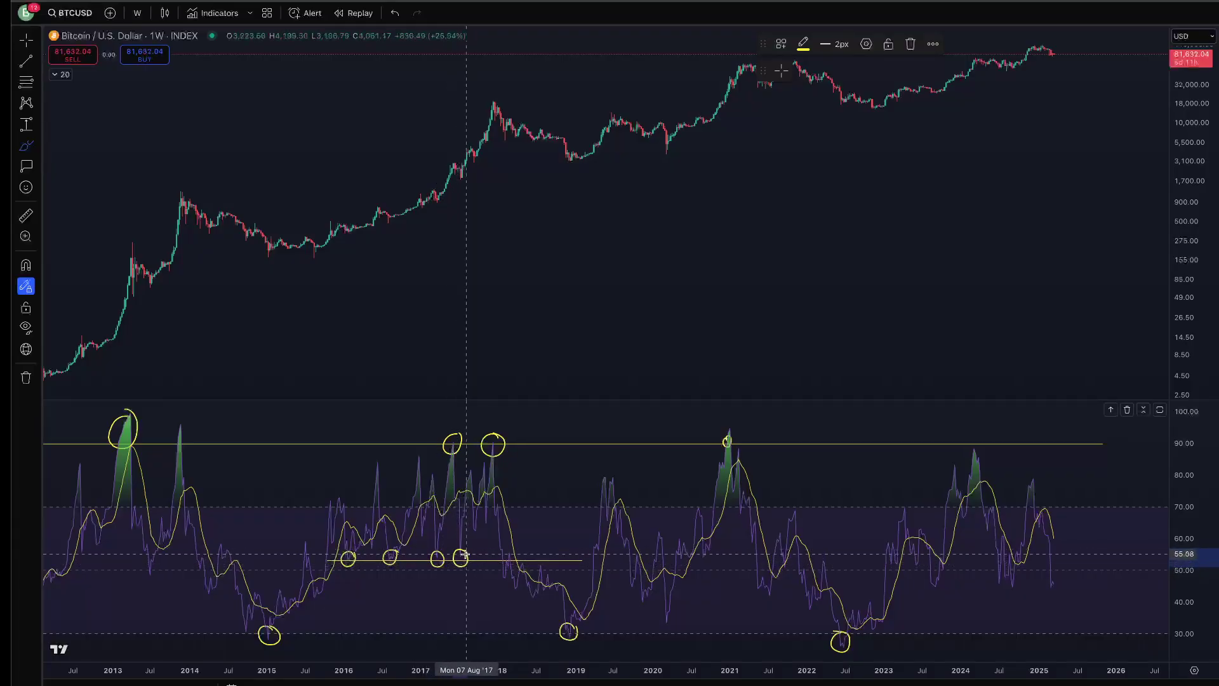
pyautogui.moveTo(495, 570); pyautogui.dragTo(511, 548)
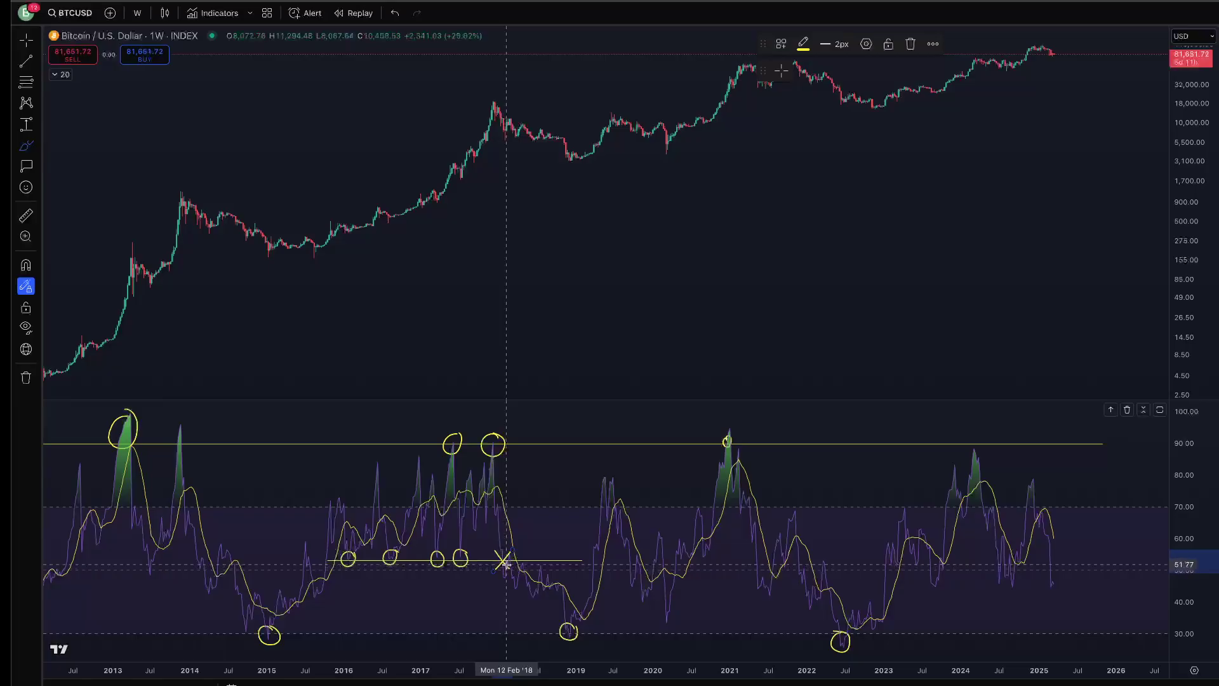
# Draw a horizontal RSI support line at about 44.6 from April 2023 to December 2025
pyautogui.click(26, 60)
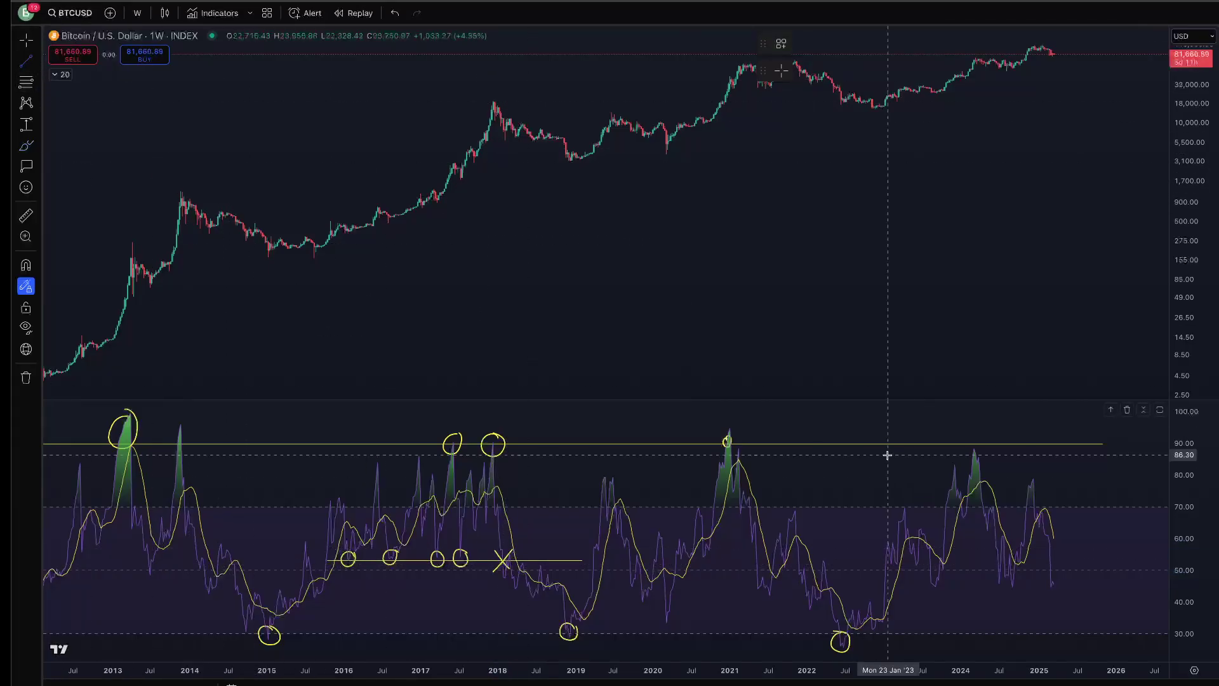
pyautogui.click(907, 586)
pyautogui.click(1113, 587)
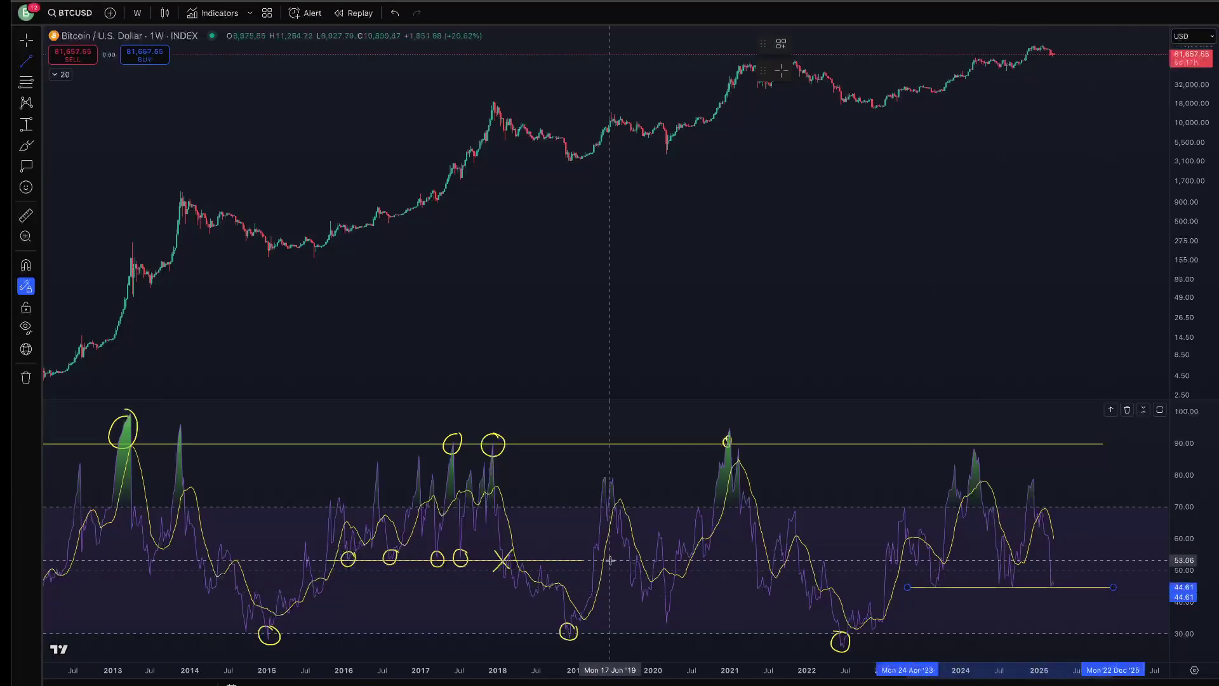
# Circle the three RSI lows touching the 44.6 support line in late 2023, mid-2024 and March 2025
pyautogui.click(26, 146)
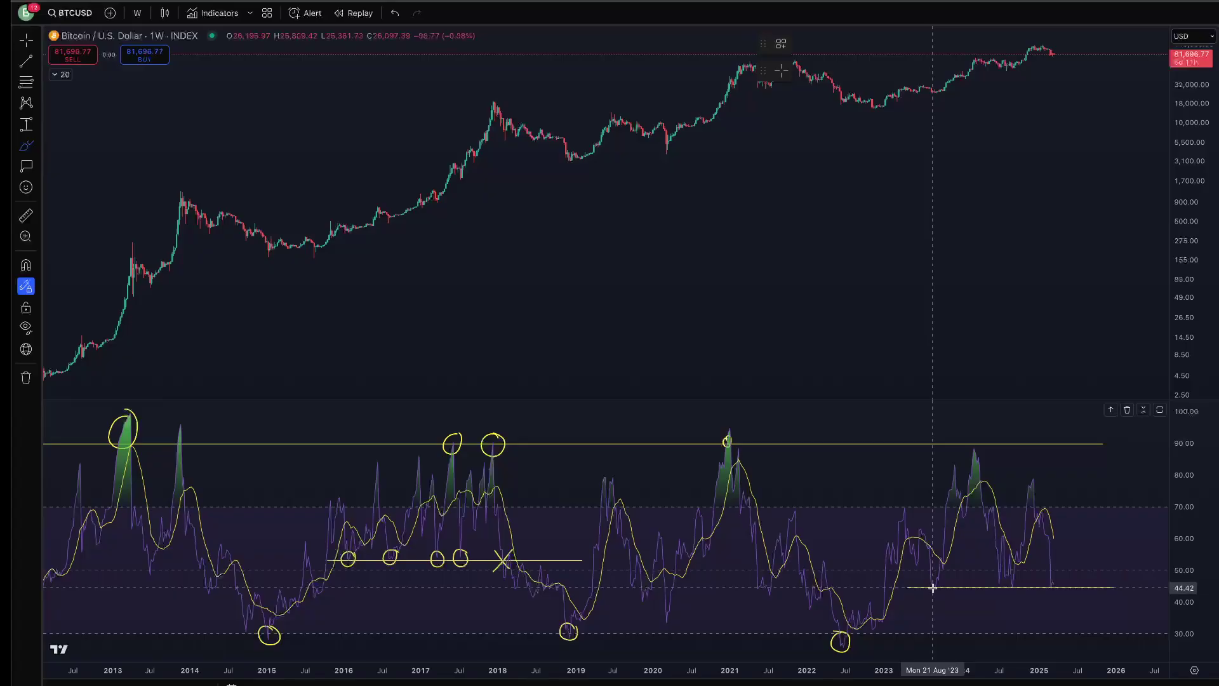
pyautogui.moveTo(927, 577); pyautogui.dragTo(936, 577)
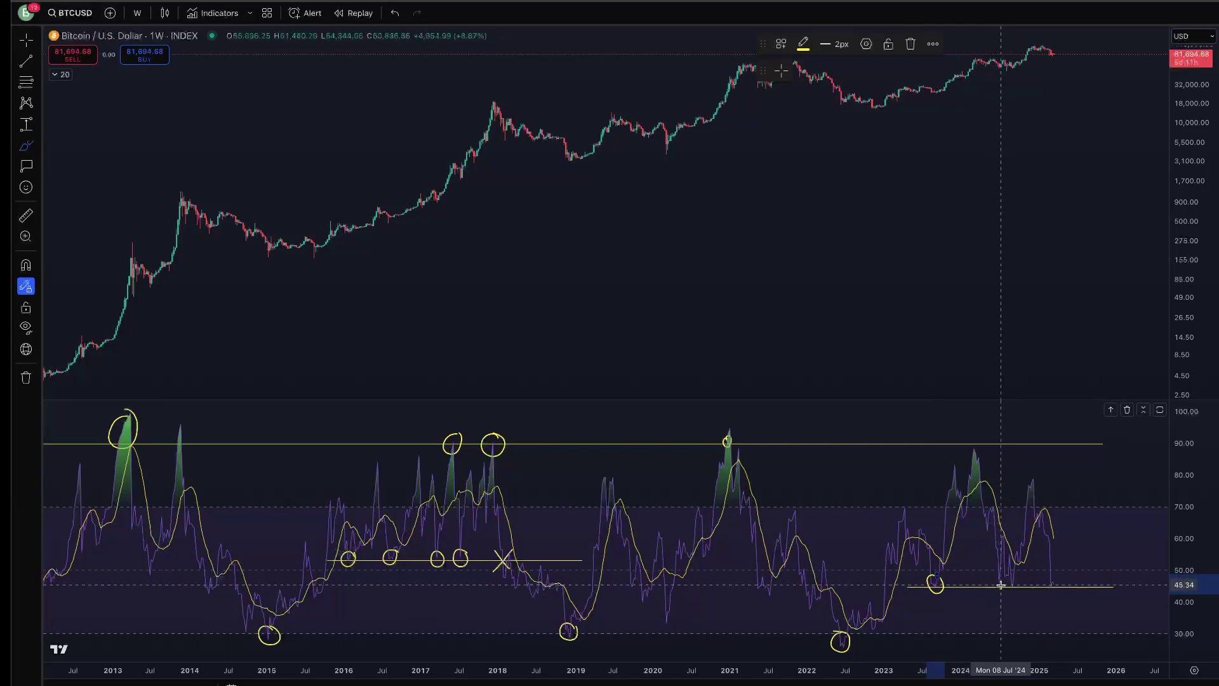
pyautogui.moveTo(1010, 569); pyautogui.dragTo(1012, 572)
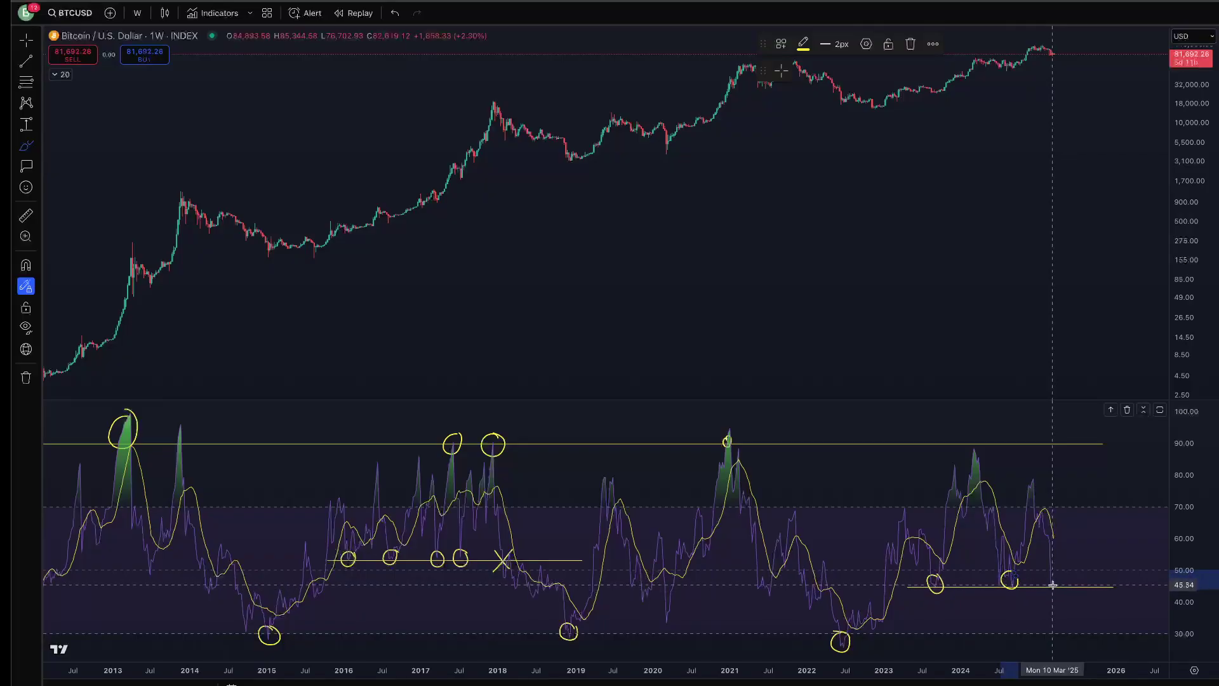
pyautogui.moveTo(1058, 573)
pyautogui.mouseDown()
pyautogui.moveTo(1044, 576)
pyautogui.moveTo(1051, 568)
pyautogui.mouseUp()
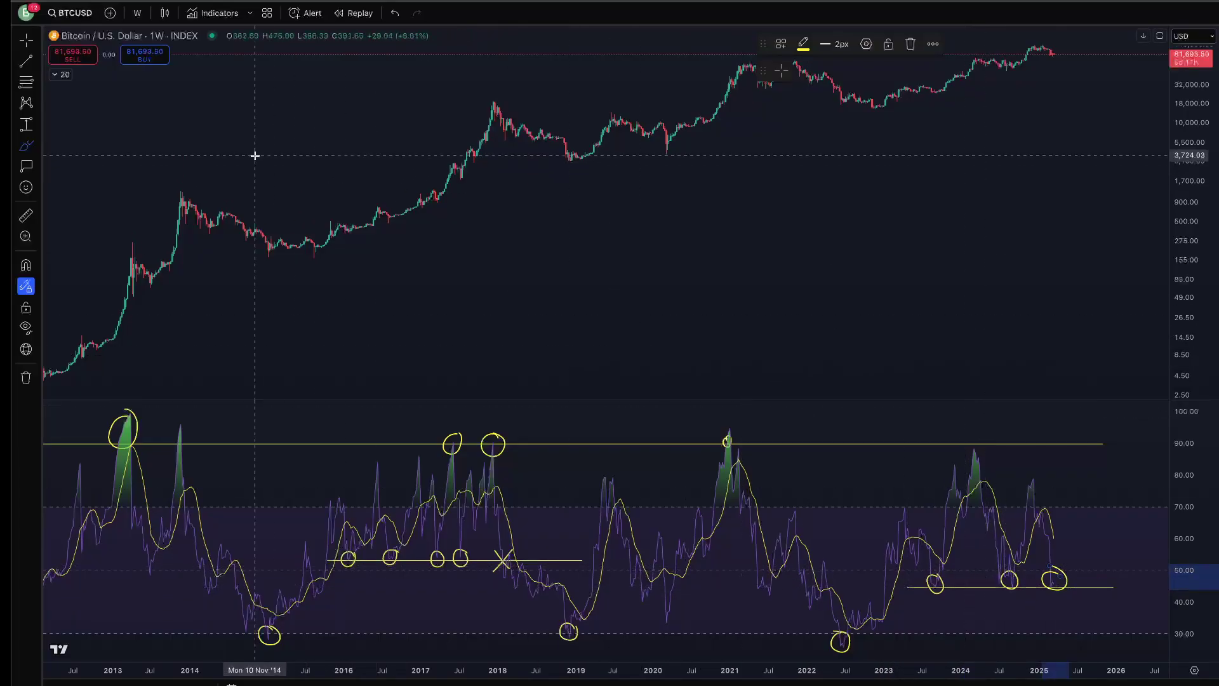
# Draw a horizontal trend line on the Bitcoin price chart at about 778 from January 2016 to February 2018
pyautogui.click(26, 61)
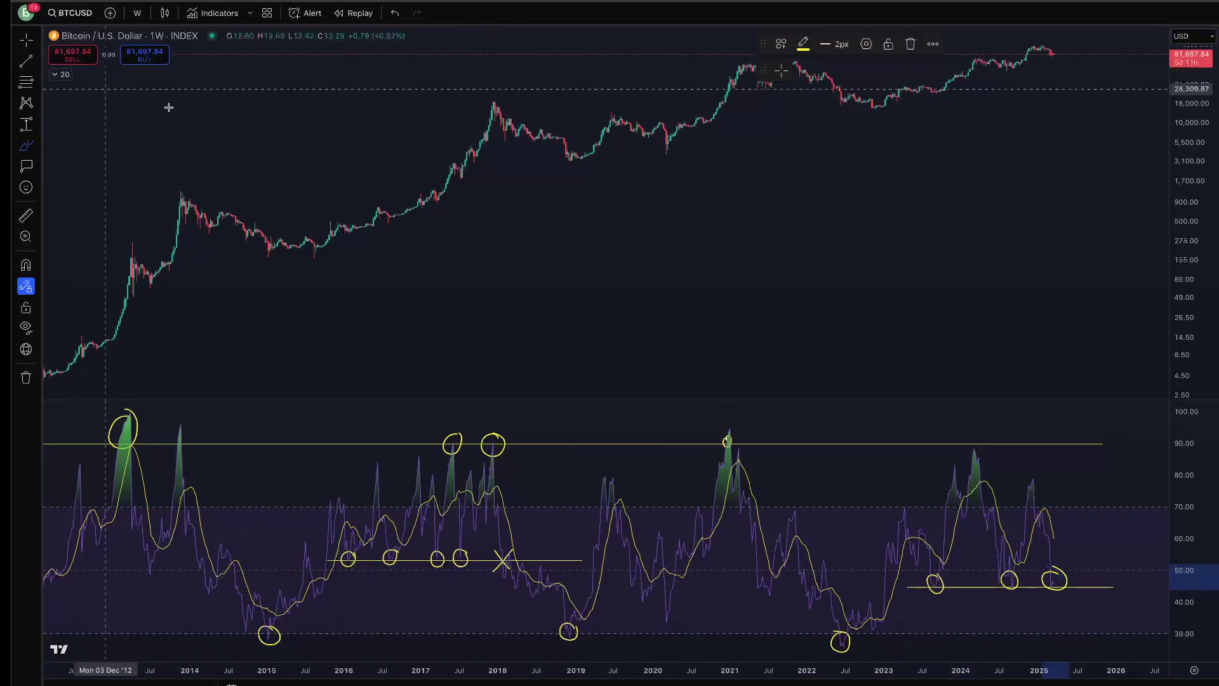
pyautogui.click(343, 207)
pyautogui.click(508, 207)
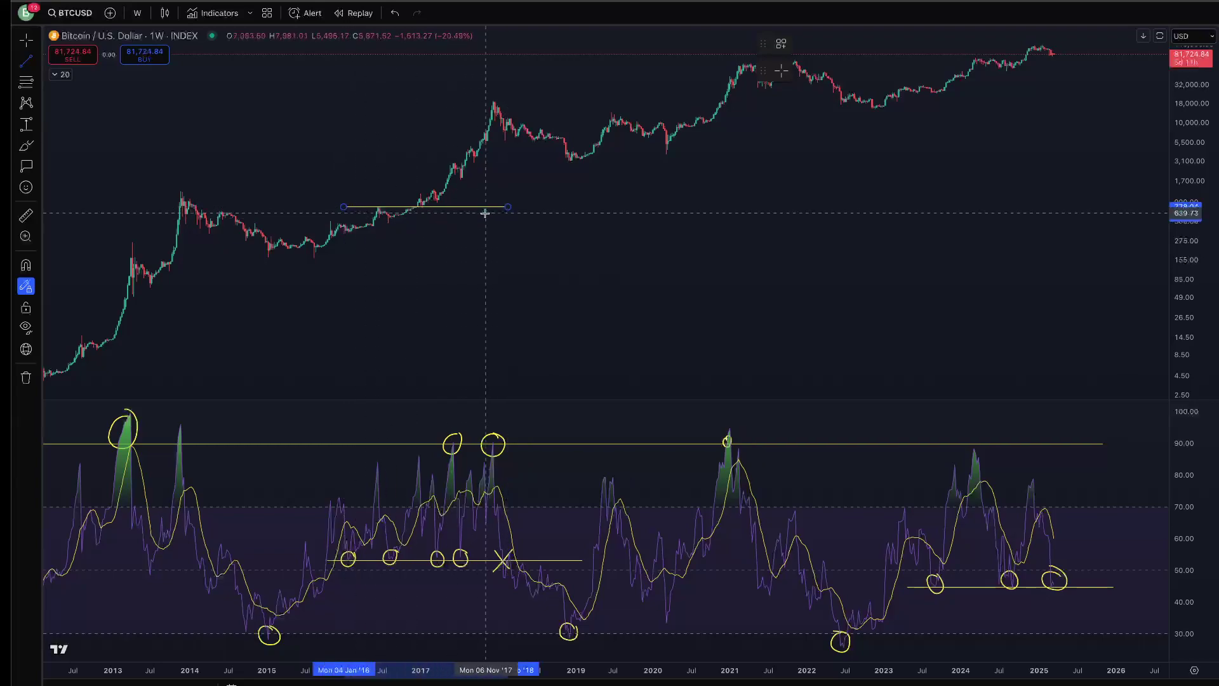
# Place a Price Range measurement over the early 2017 pullback, from about 1,192 down to the horizontal support line
pyautogui.click(26, 124)
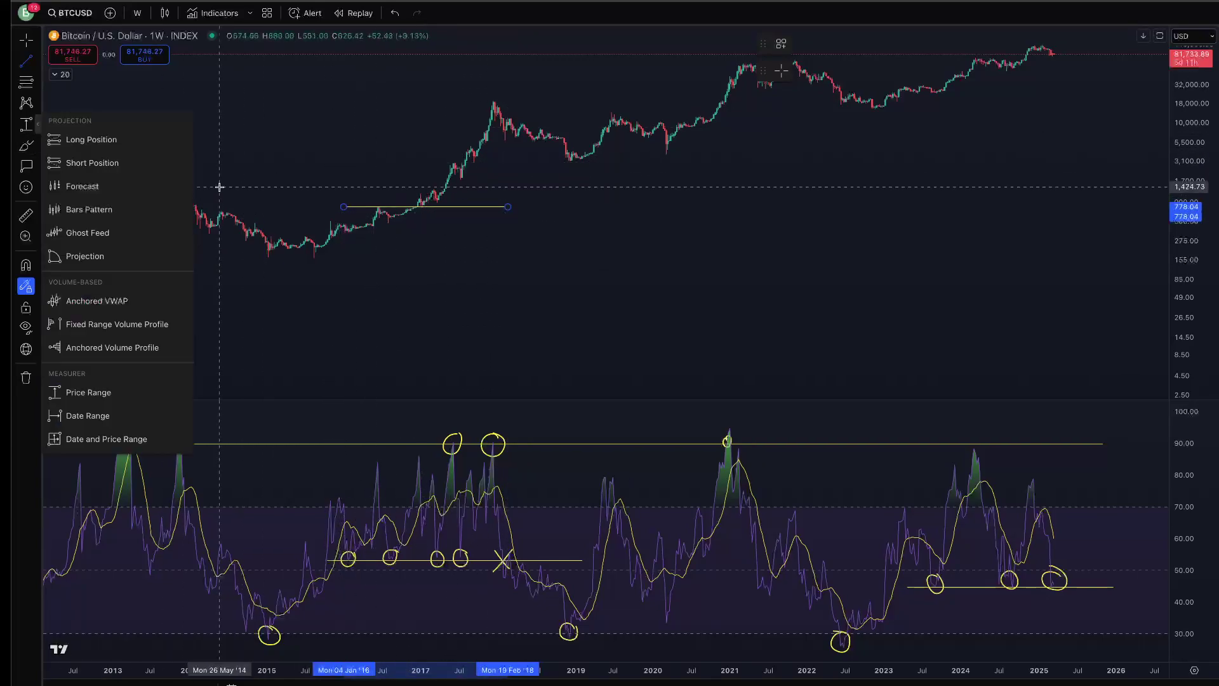
pyautogui.click(88, 392)
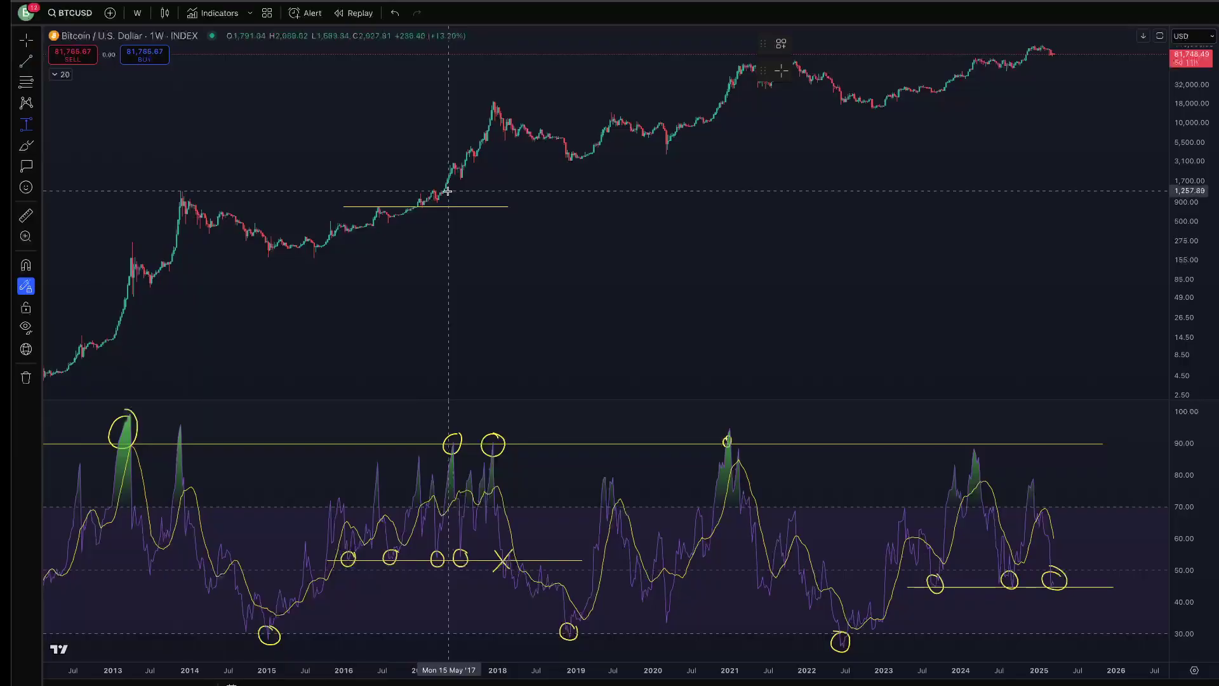
pyautogui.click(423, 193)
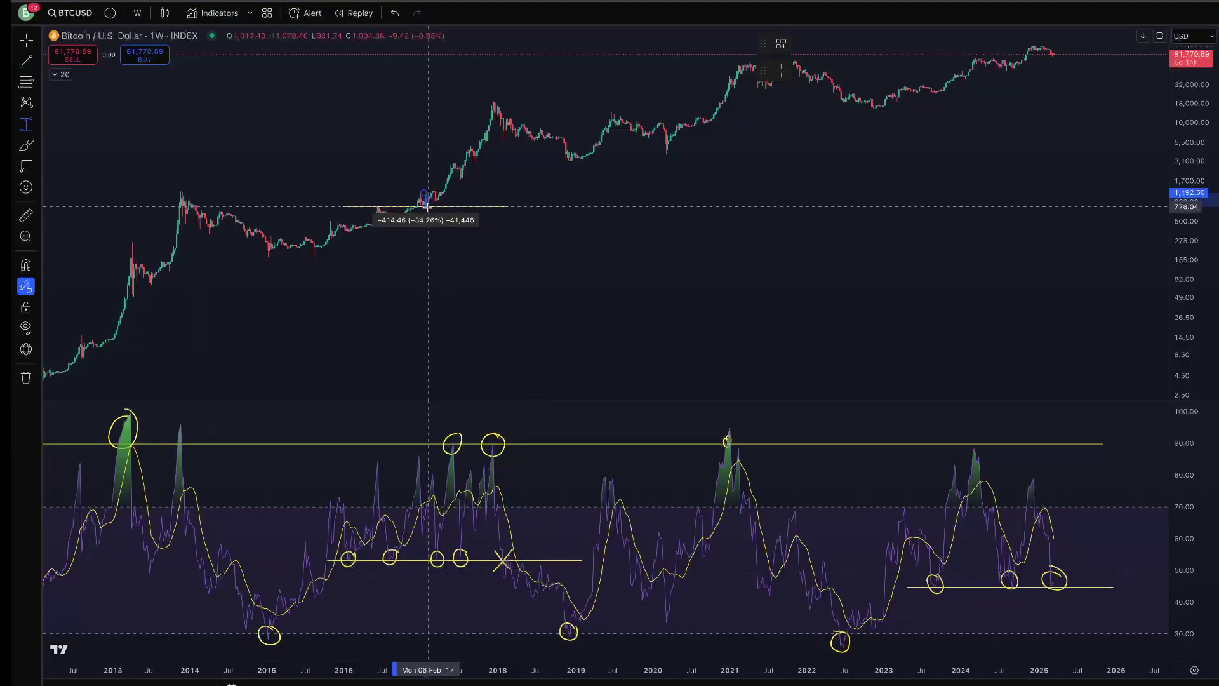
pyautogui.click(379, 206)
# Place a Price Range measurement from the early 2025 high near 108,581 down to about 70,490
pyautogui.scroll(5, 798, 188)
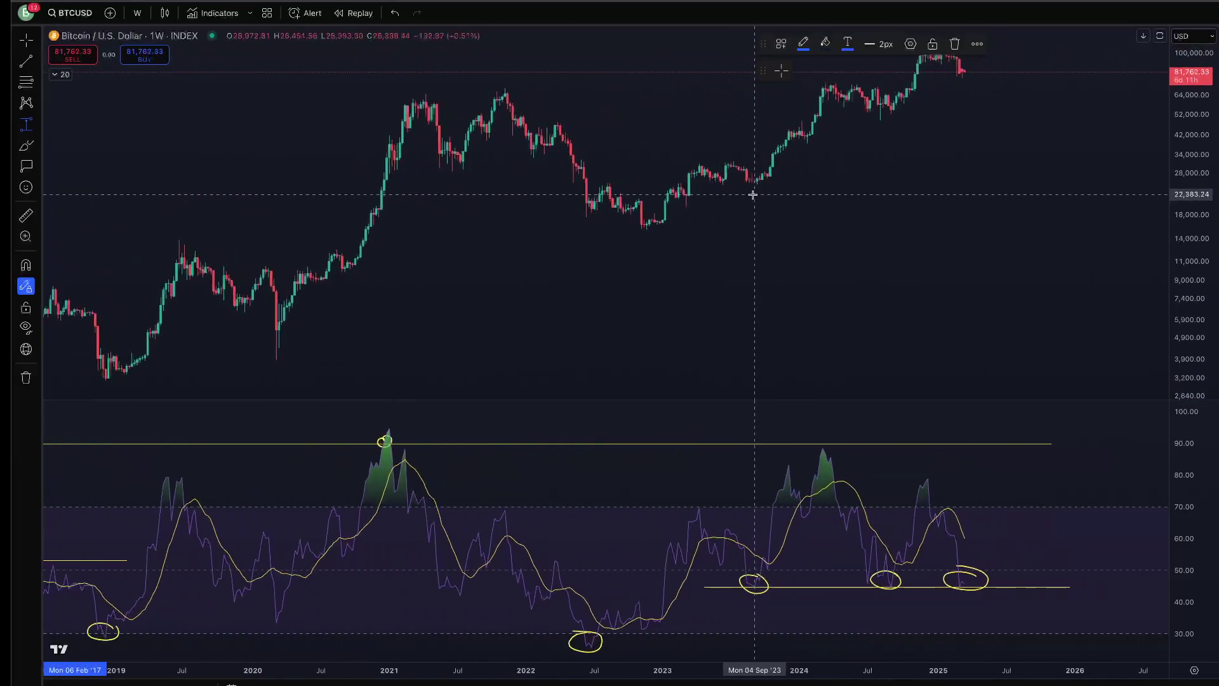
pyautogui.moveTo(1193, 211); pyautogui.dragTo(1192, 234)
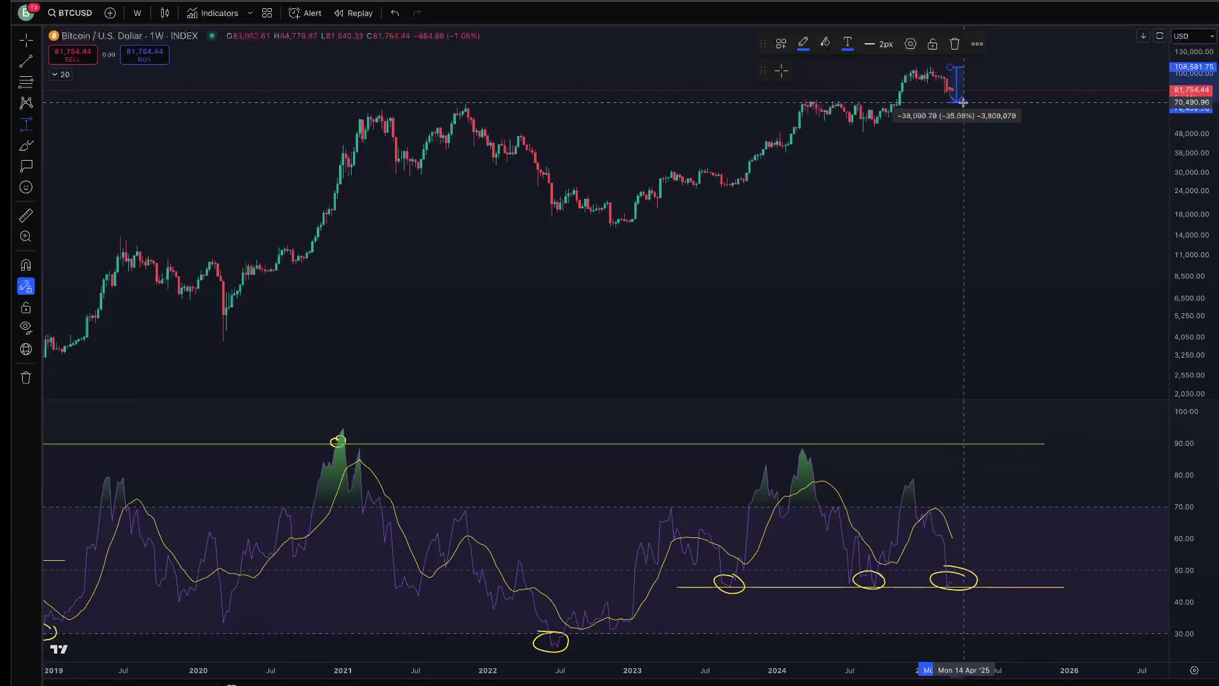
pyautogui.click(962, 101)
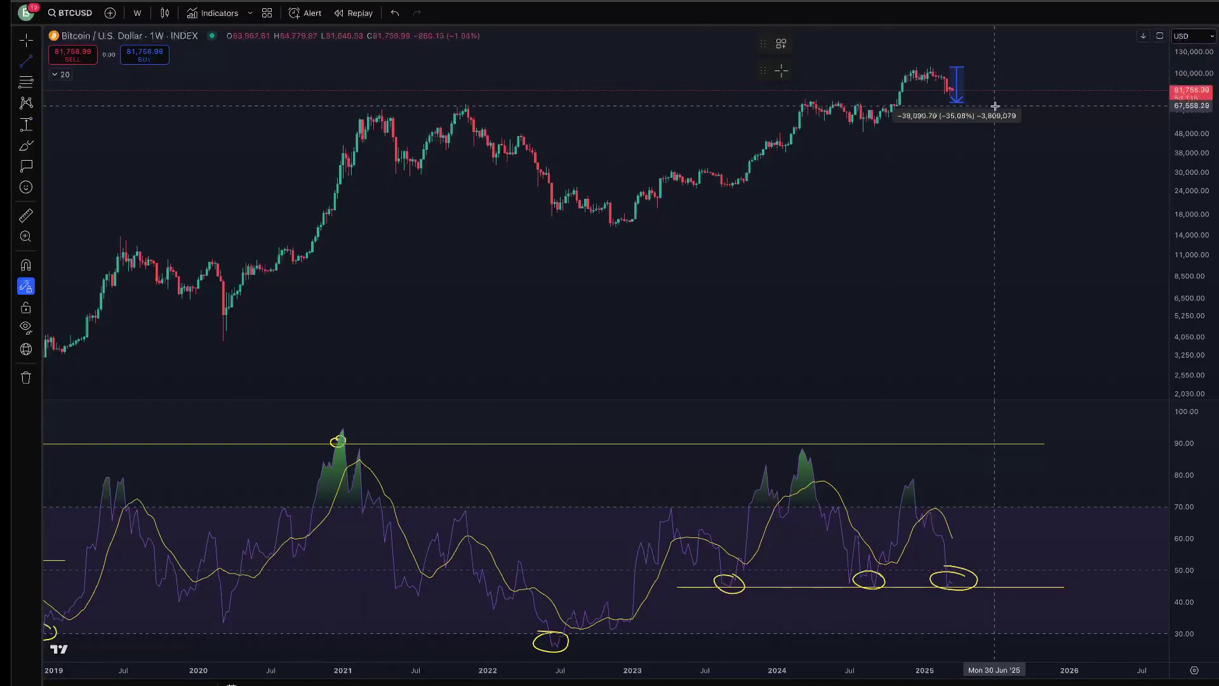
# Draw a horizontal support line on the price chart at about 69,499 from August 2023 to September 2025
pyautogui.moveTo(1019, 104); pyautogui.dragTo(726, 93)
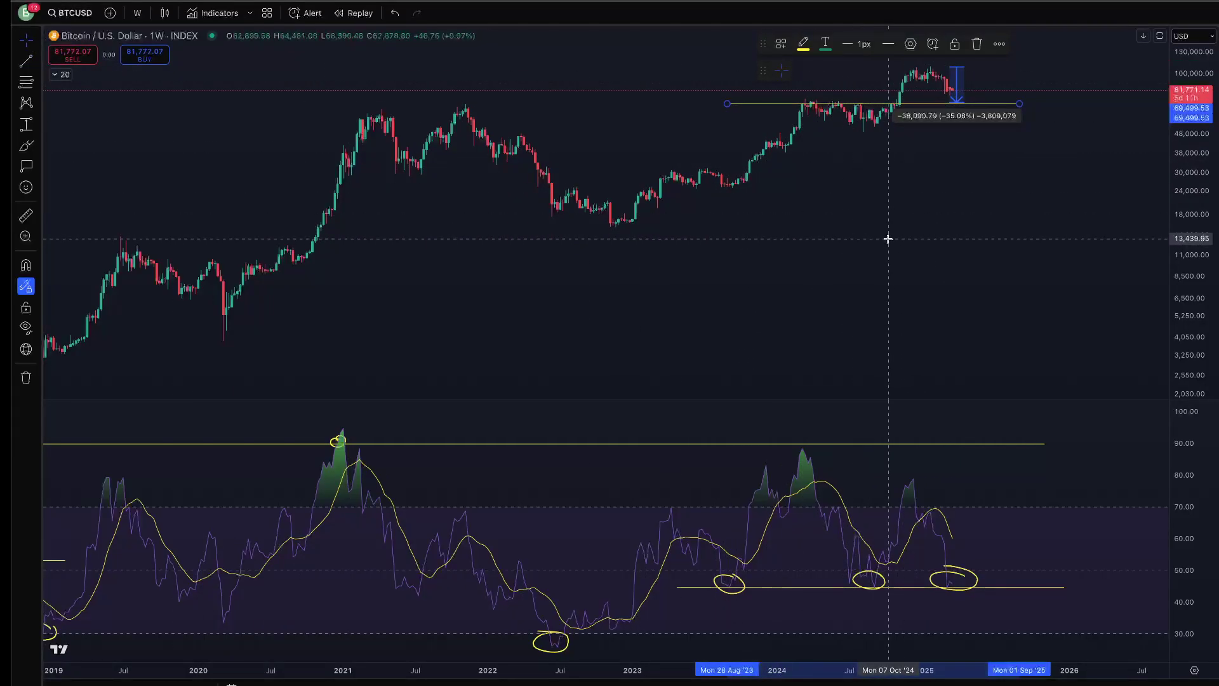
pyautogui.scroll(-5, 889, 239)
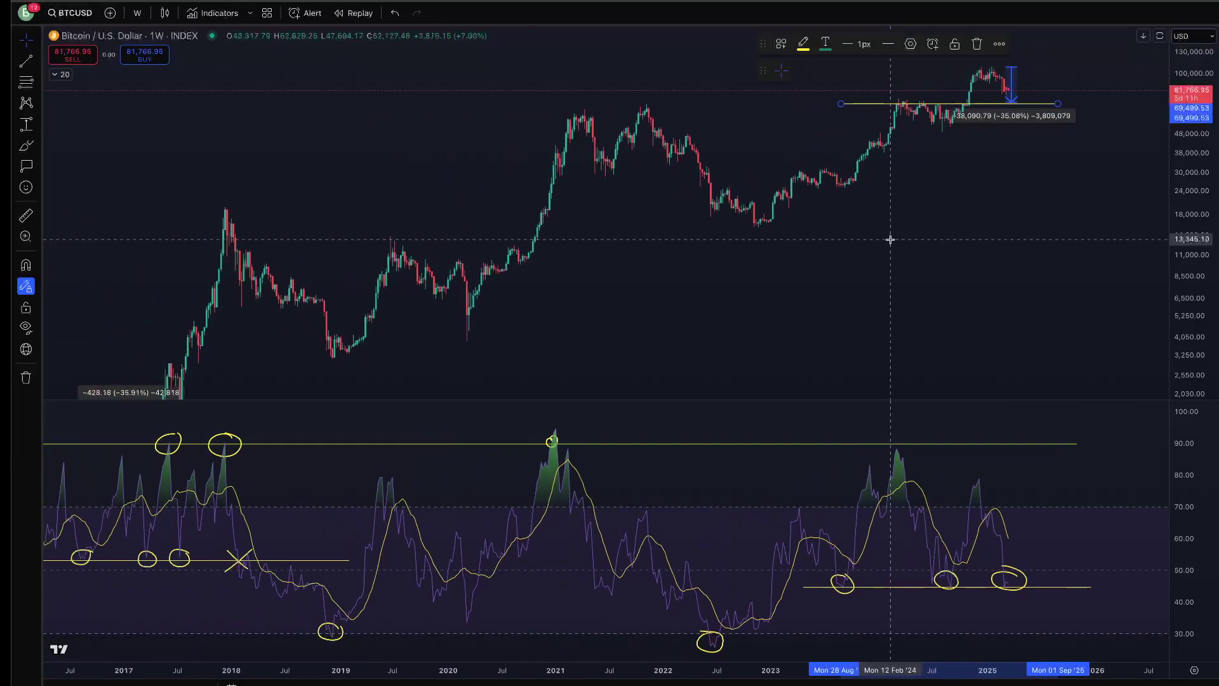
pyautogui.scroll(2, 1016, 248)
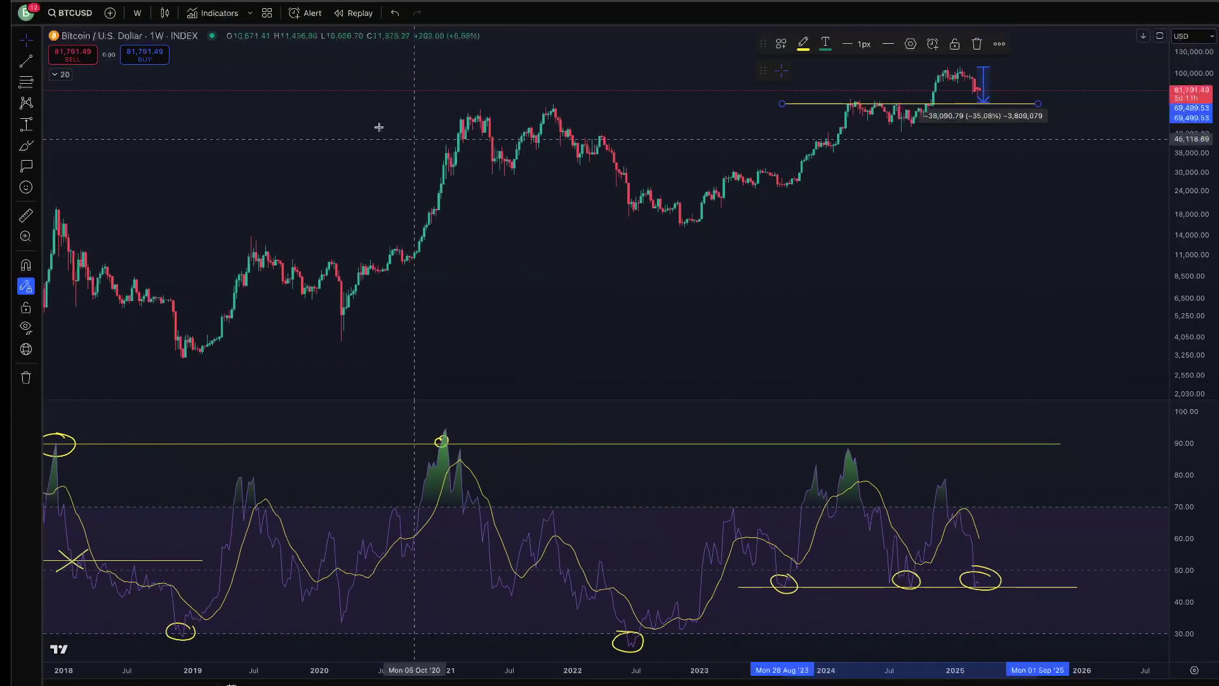
# Circle the two early 2017 price pullbacks just above the 2016–2018 support line with the Brush
pyautogui.click(30, 43)
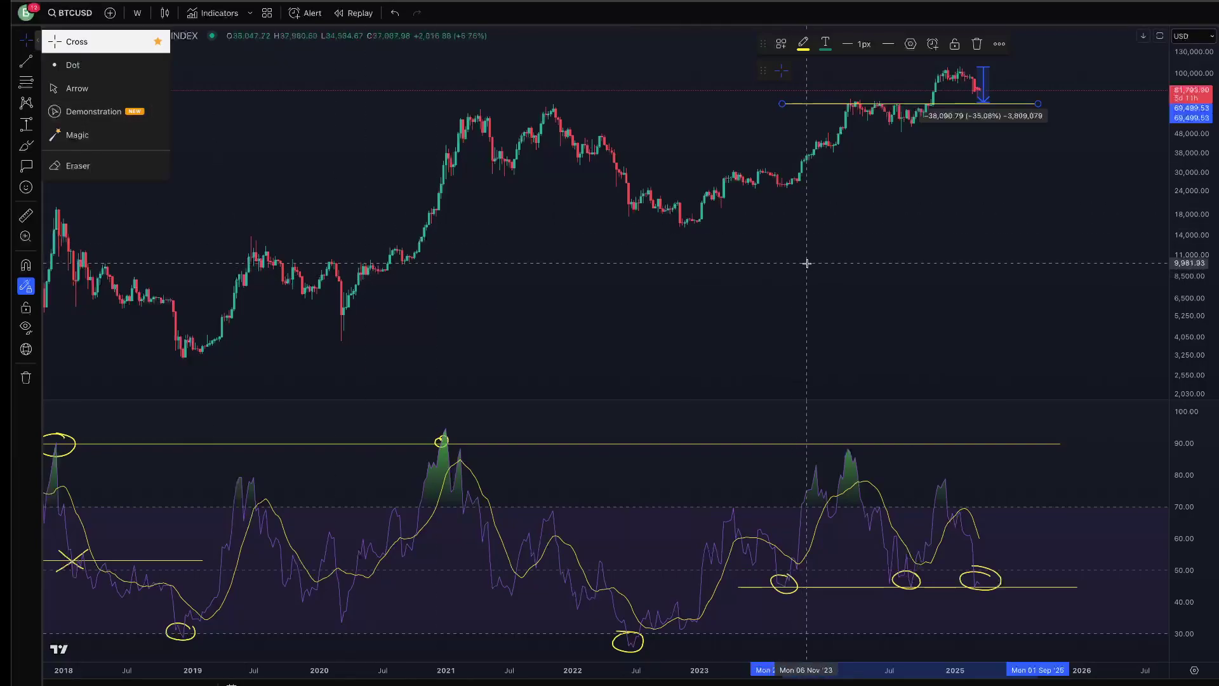
pyautogui.click(67, 31)
pyautogui.moveTo(283, 344); pyautogui.dragTo(745, 286)
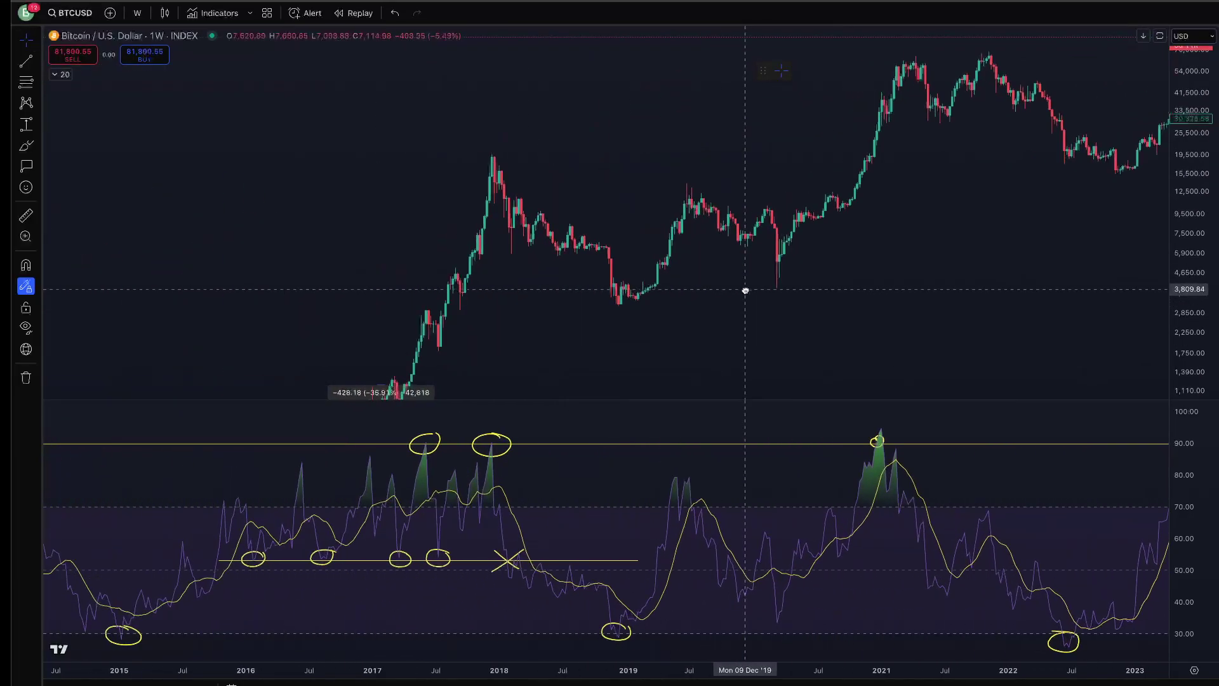
pyautogui.moveTo(476, 345)
pyautogui.mouseDown()
pyautogui.moveTo(519, 315)
pyautogui.moveTo(639, 289)
pyautogui.mouseUp()
pyautogui.scroll(5, 640, 289)
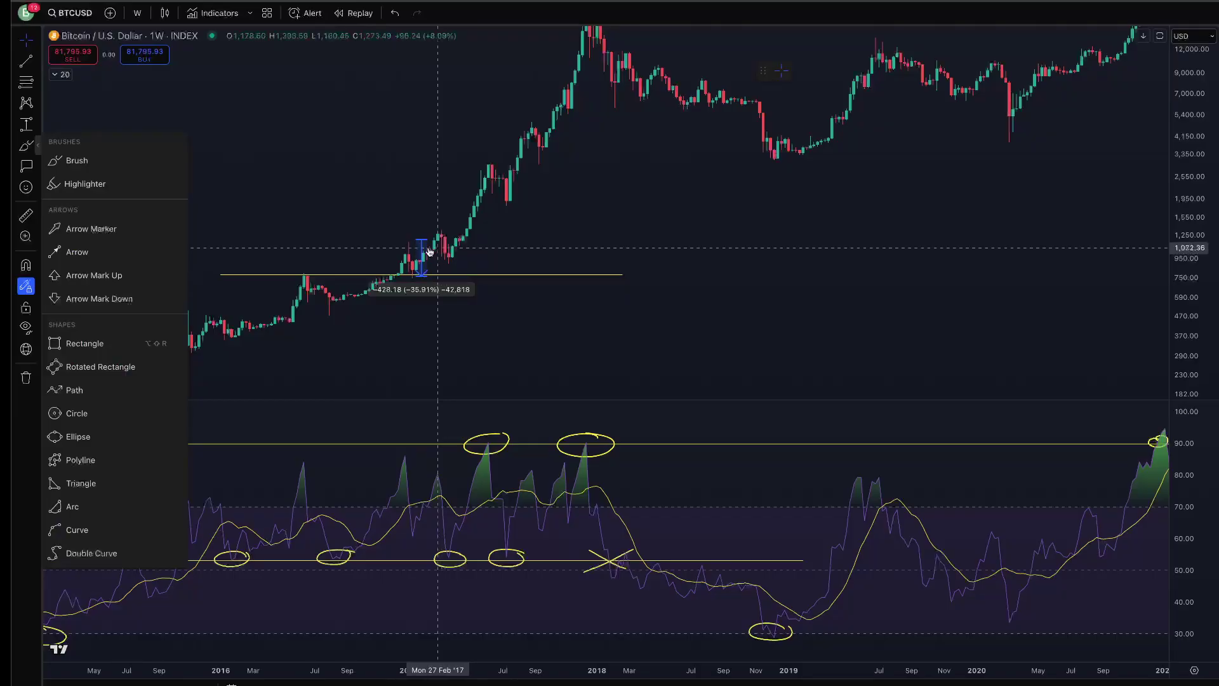
pyautogui.click(121, 162)
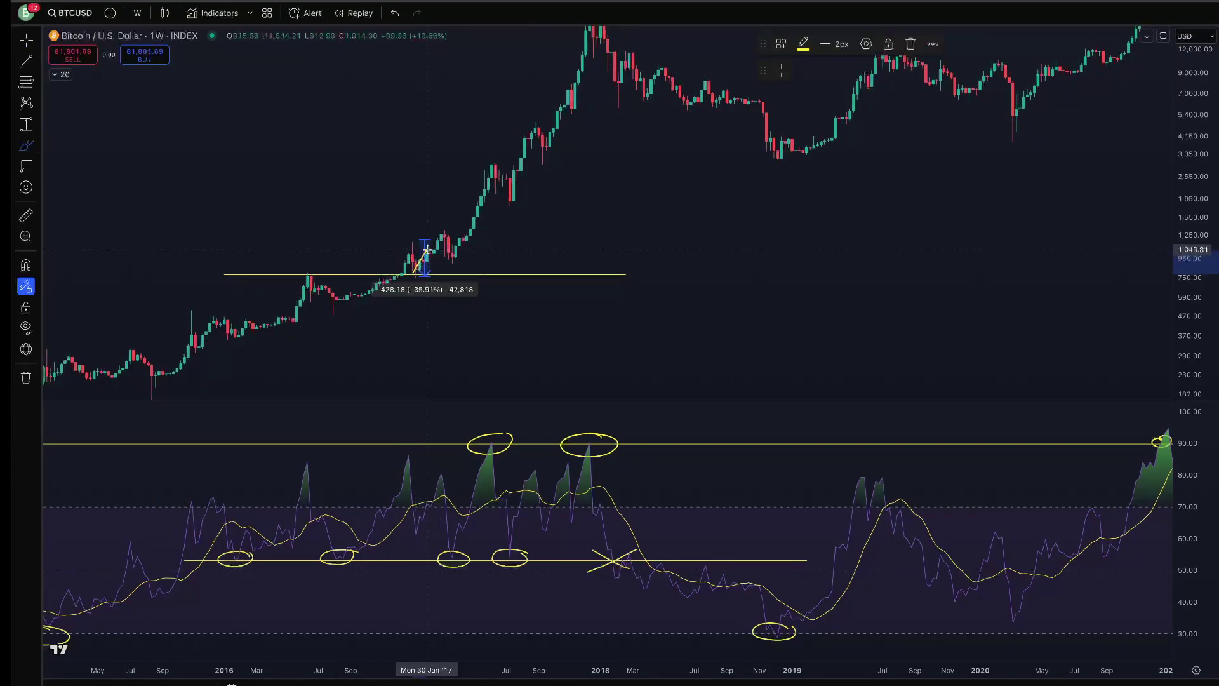
pyautogui.moveTo(443, 235); pyautogui.dragTo(423, 273)
pyautogui.moveTo(446, 228); pyautogui.dragTo(443, 236)
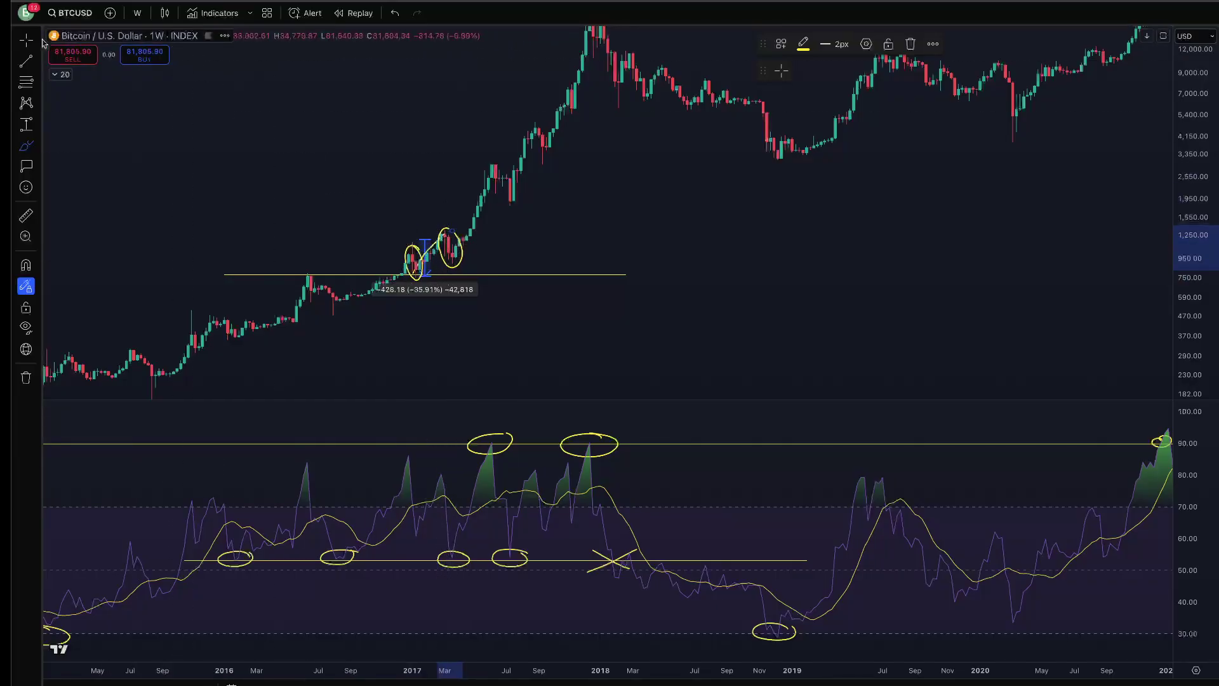
# Circle the successive price drops from the early 2025 high down to March 2025 with the Brush
pyautogui.moveTo(1015, 408); pyautogui.dragTo(525, 406)
pyautogui.hscroll(10, 526, 406)
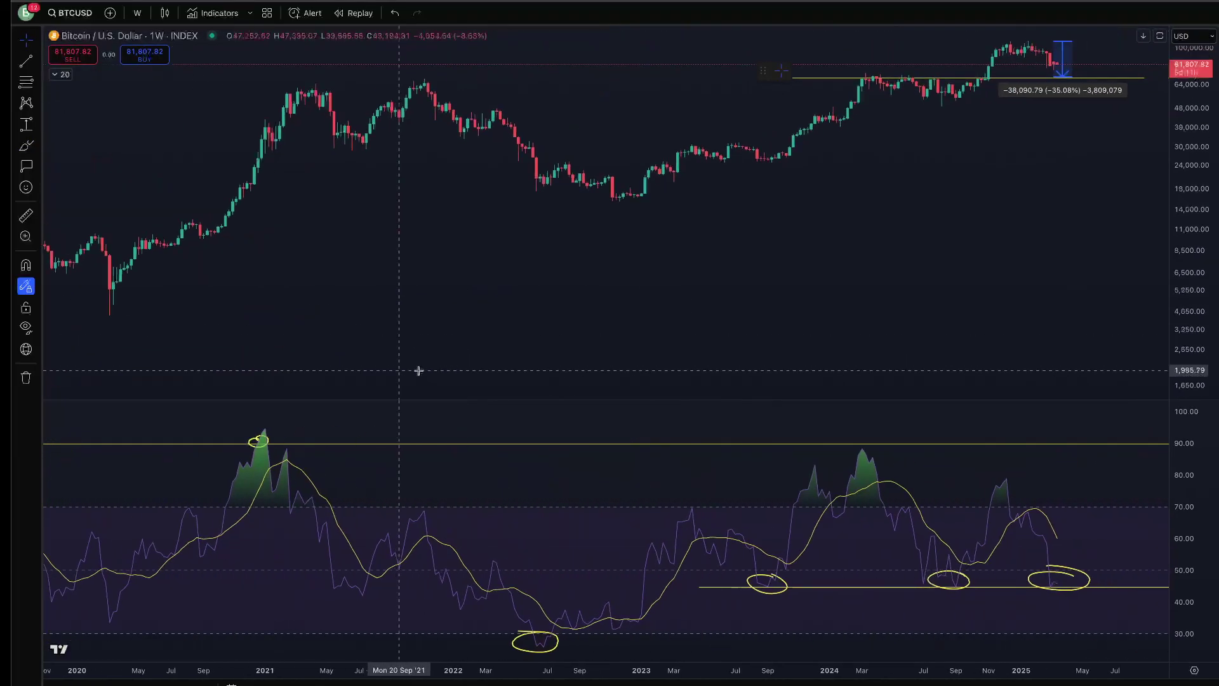
pyautogui.click(26, 146)
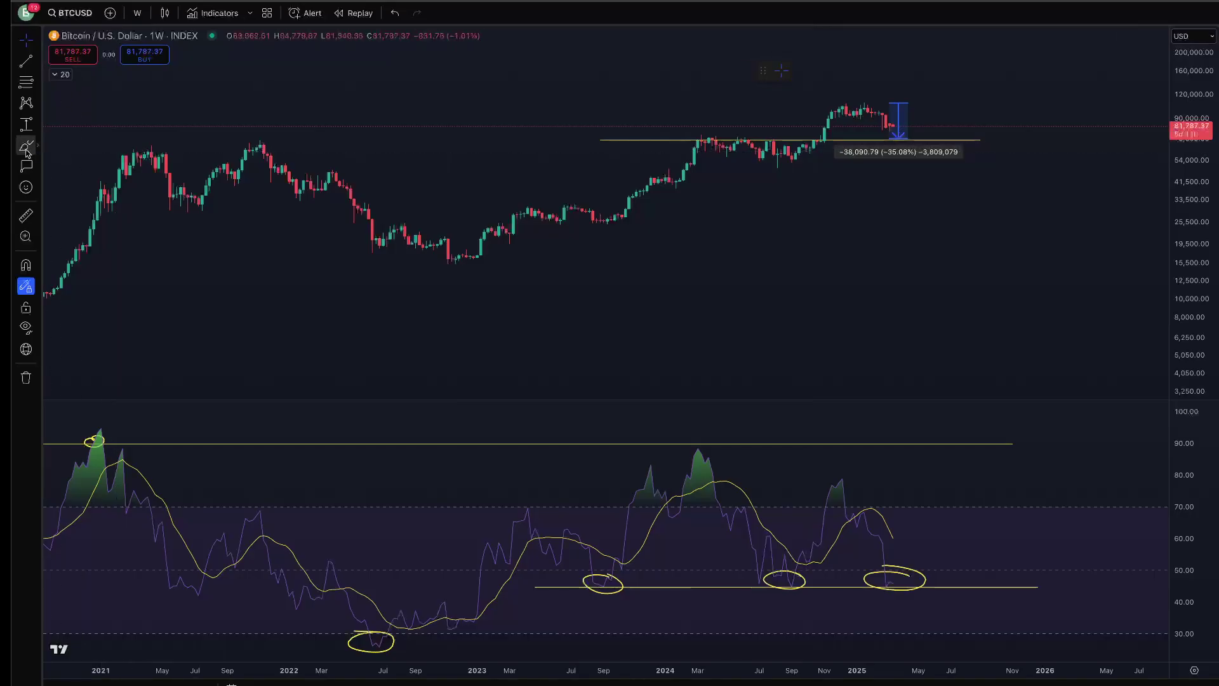
pyautogui.moveTo(873, 105)
pyautogui.mouseDown()
pyautogui.moveTo(860, 104)
pyautogui.moveTo(886, 133)
pyautogui.moveTo(896, 119)
pyautogui.mouseUp()
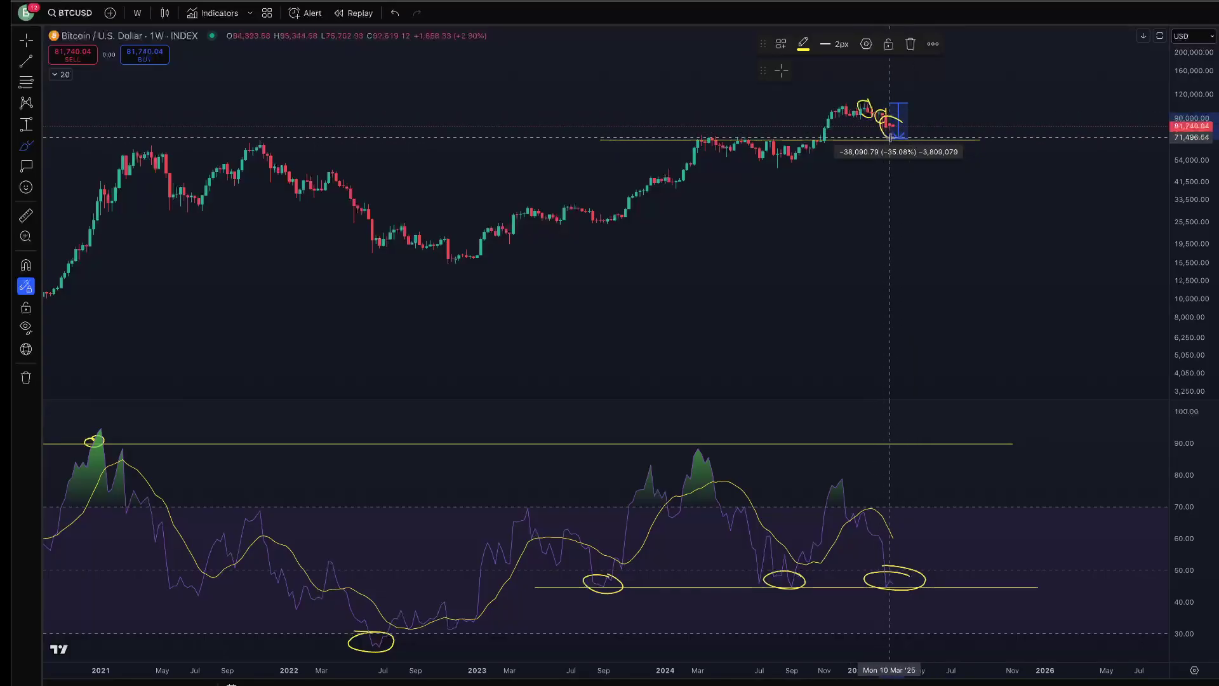
pyautogui.rightClick(976, 220)
pyautogui.click(836, 321)
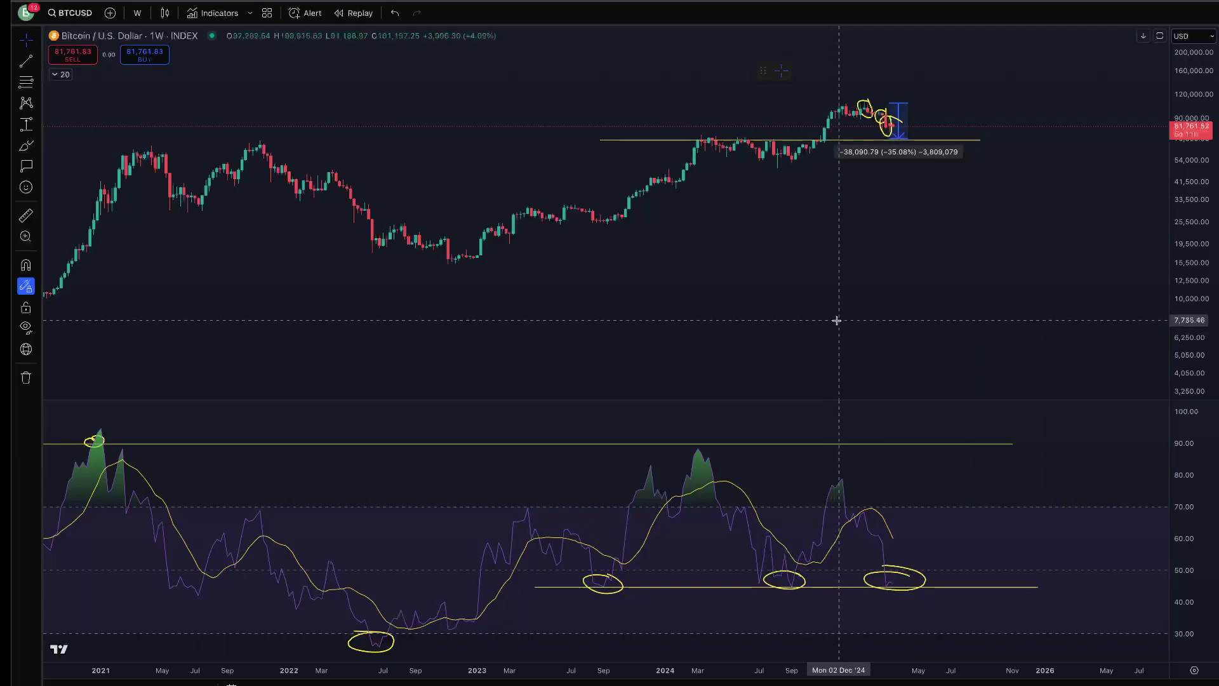
# Draw an upward Brush arrow beneath the late 2023 RSI low and try a second one beneath the mid-2024 low
pyautogui.scroll(-6, 912, 318)
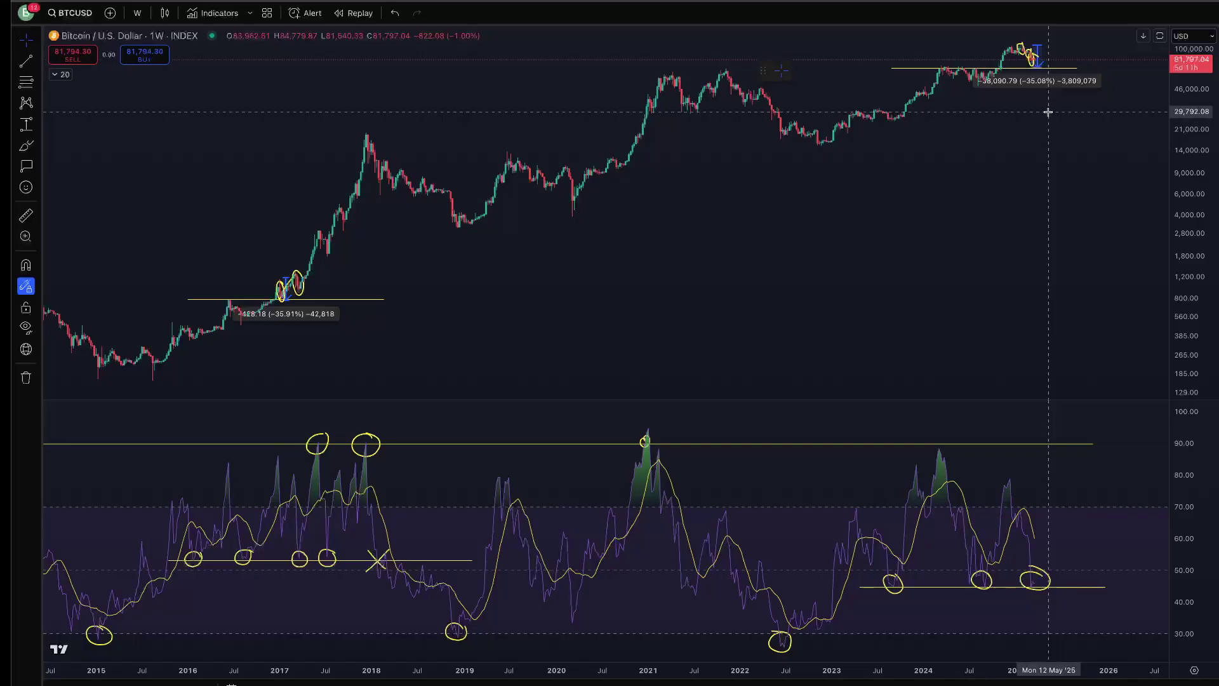
pyautogui.scroll(-4, 1047, 111)
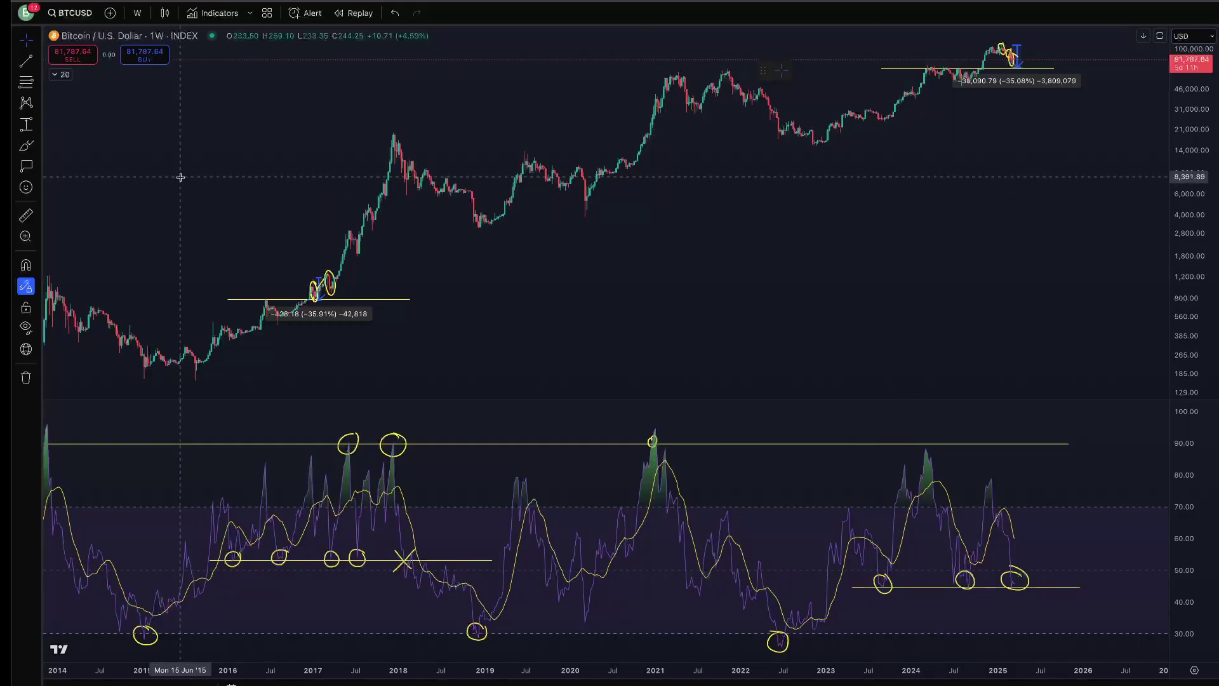
pyautogui.click(26, 145)
pyautogui.moveTo(884, 592); pyautogui.dragTo(884, 625)
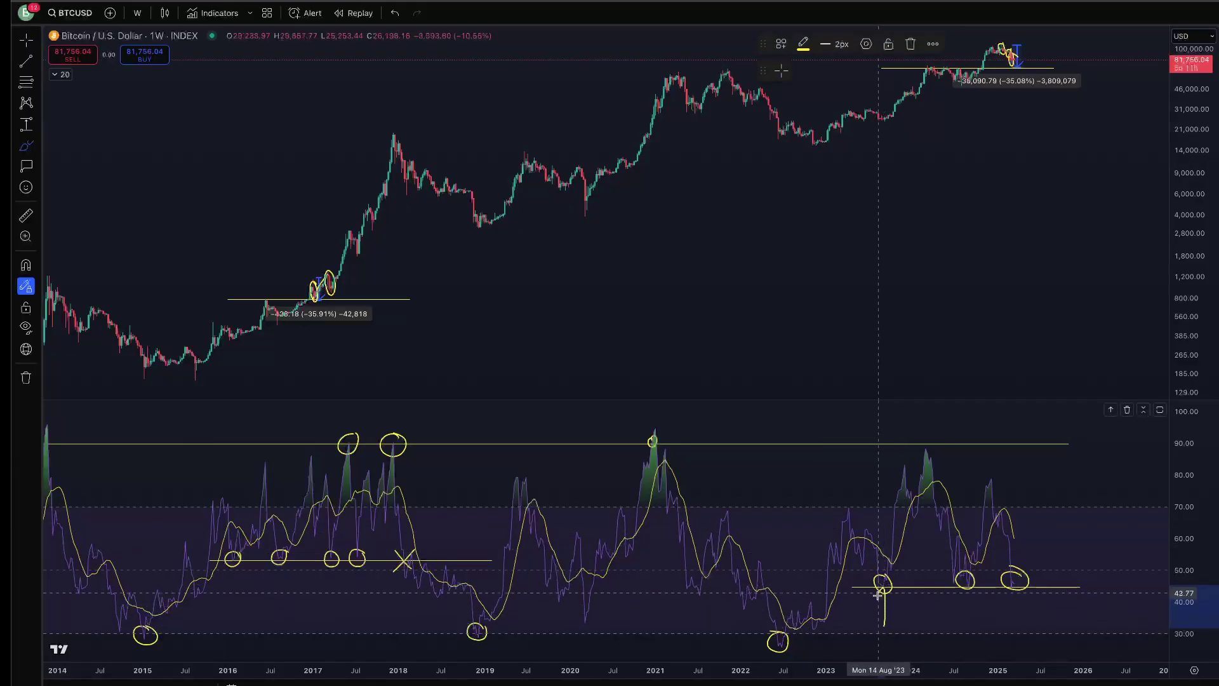
pyautogui.moveTo(964, 631); pyautogui.dragTo(963, 594)
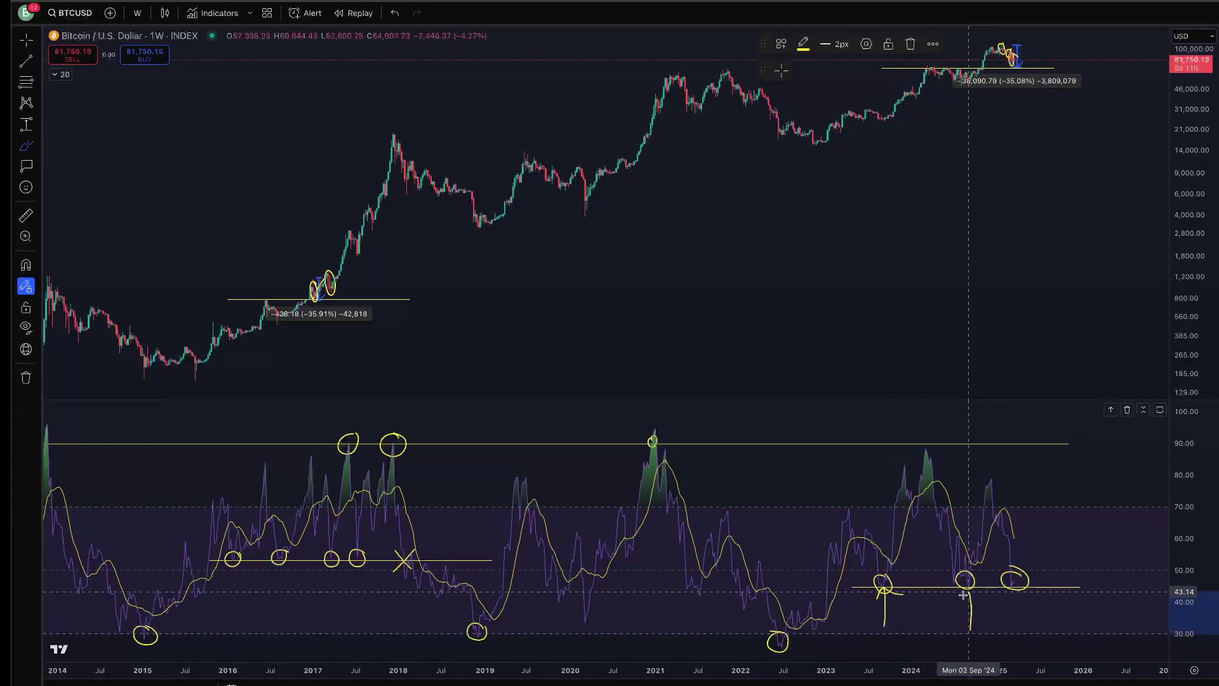
pyautogui.hotkey('ctrl', 'z')
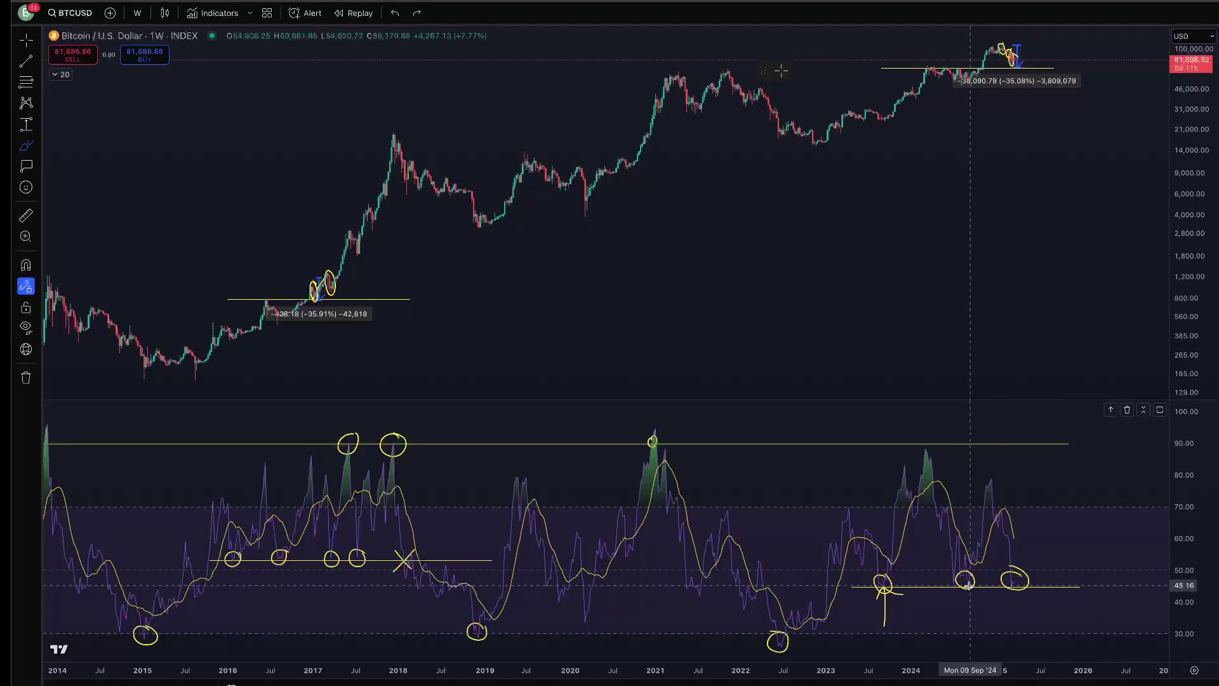
# Re-circle the mid-2024 RSI low and draw a downward arrow along the 2024 price decline
pyautogui.moveTo(970, 583)
pyautogui.mouseDown()
pyautogui.moveTo(952, 581)
pyautogui.moveTo(969, 579)
pyautogui.mouseUp()
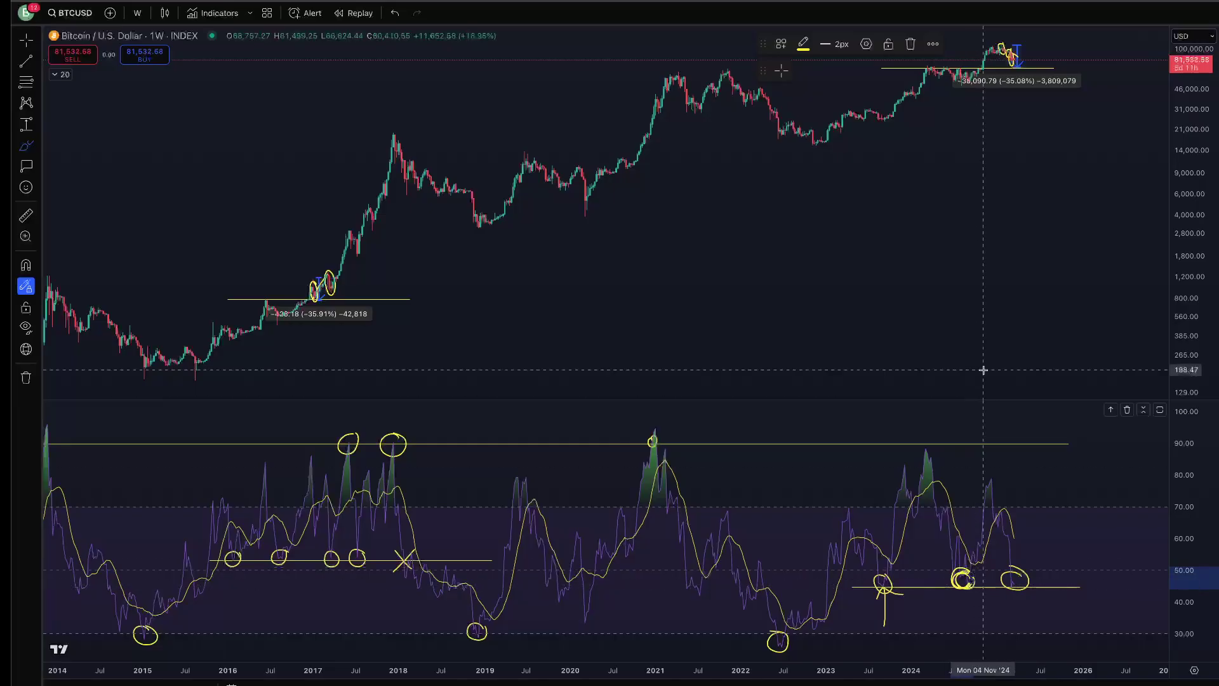
pyautogui.moveTo(926, 68); pyautogui.dragTo(967, 79)
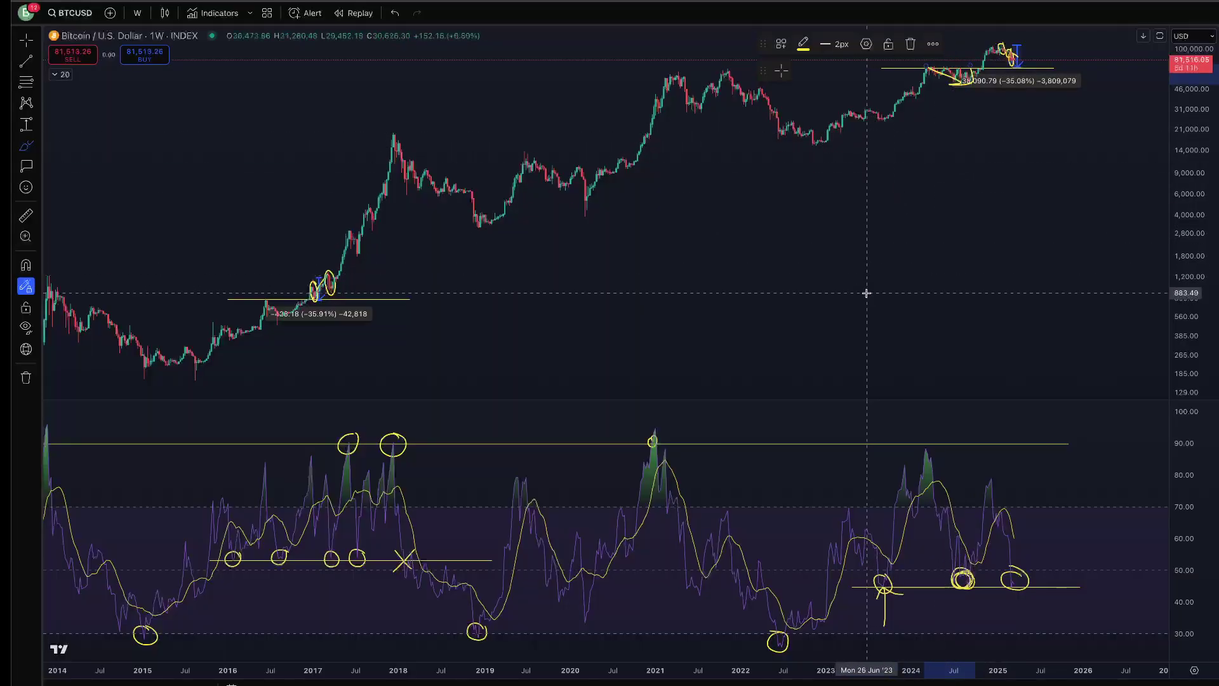
# Remove all drawings from the price and RSI charts
pyautogui.rightClick(873, 455)
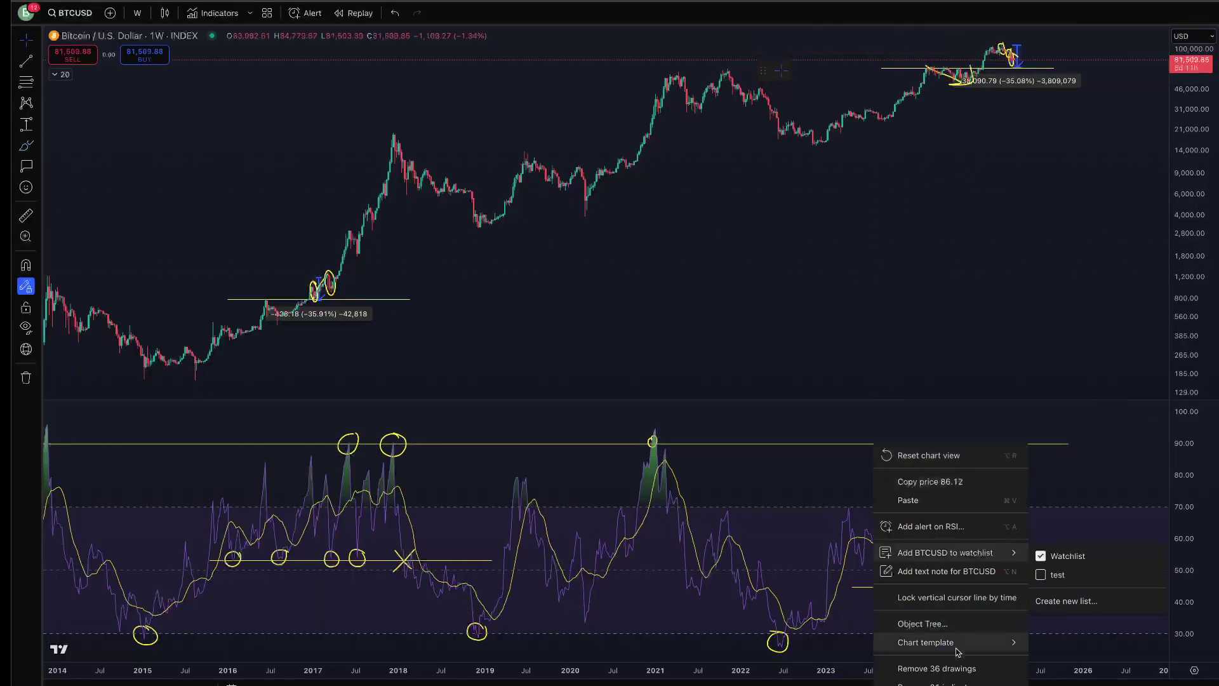
pyautogui.click(961, 666)
pyautogui.scroll(-2, 732, 396)
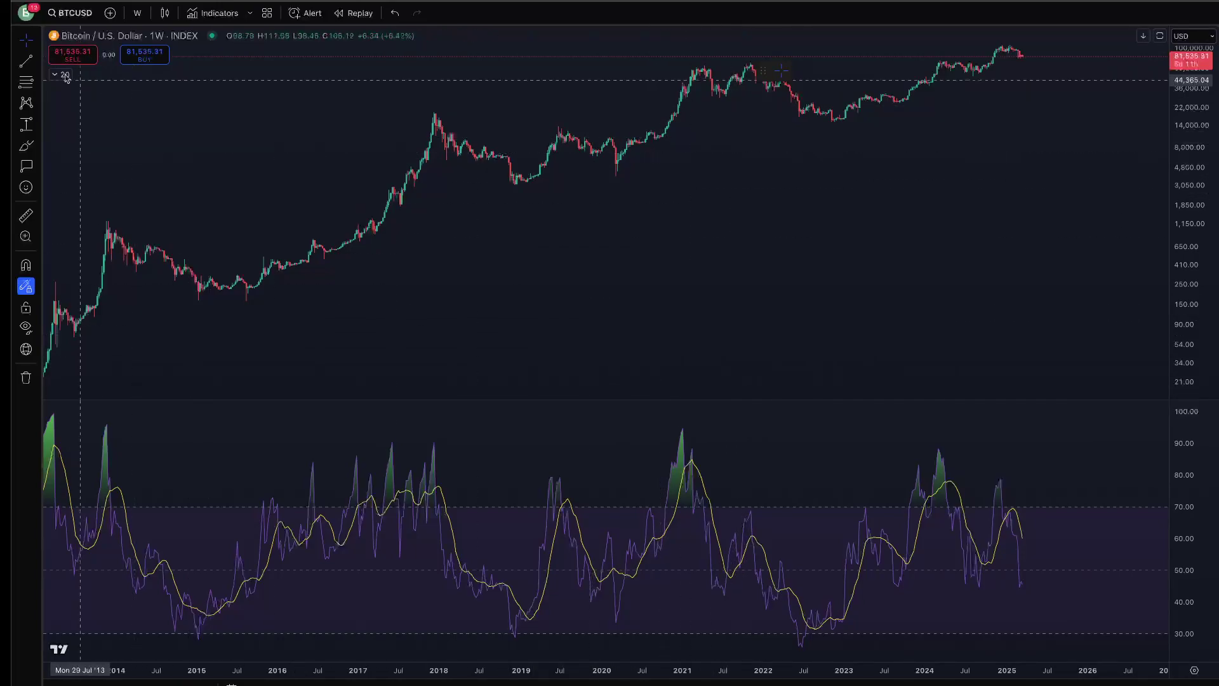
# Draw horizontal RSI support lines at about 52 from September 2015 to March 2018 and about 44.6 from October 2022 to November 2025
pyautogui.click(254, 563)
pyautogui.click(452, 563)
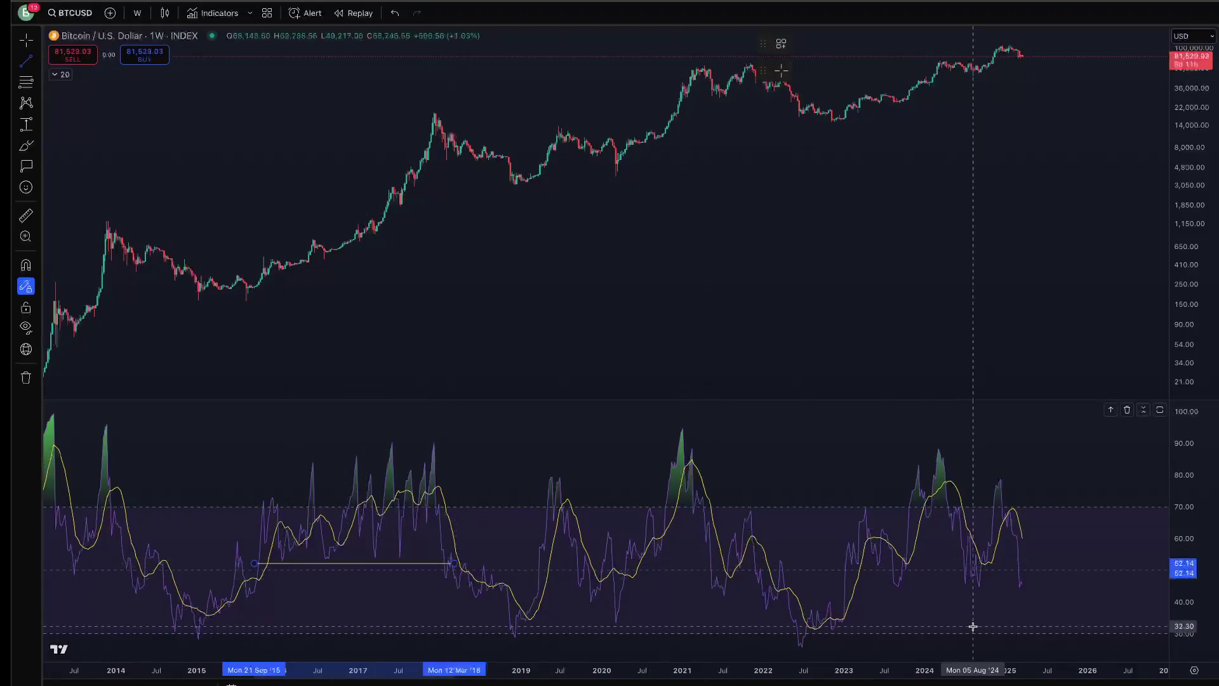
pyautogui.click(826, 586)
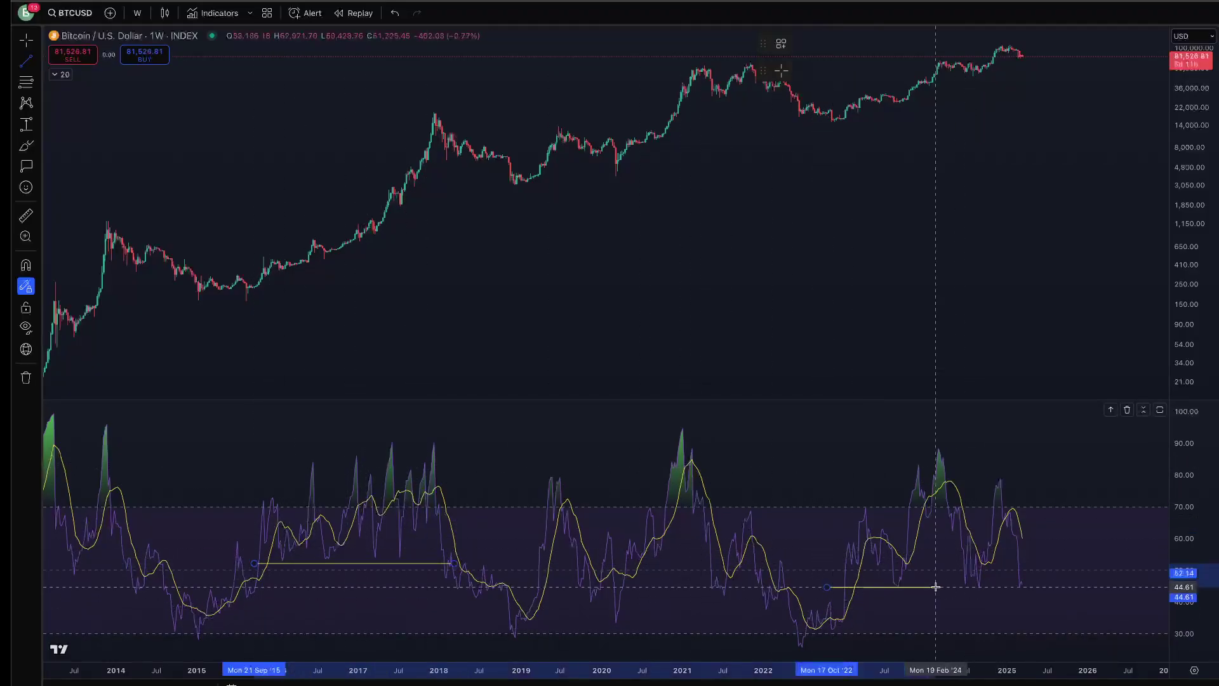
pyautogui.click(1073, 586)
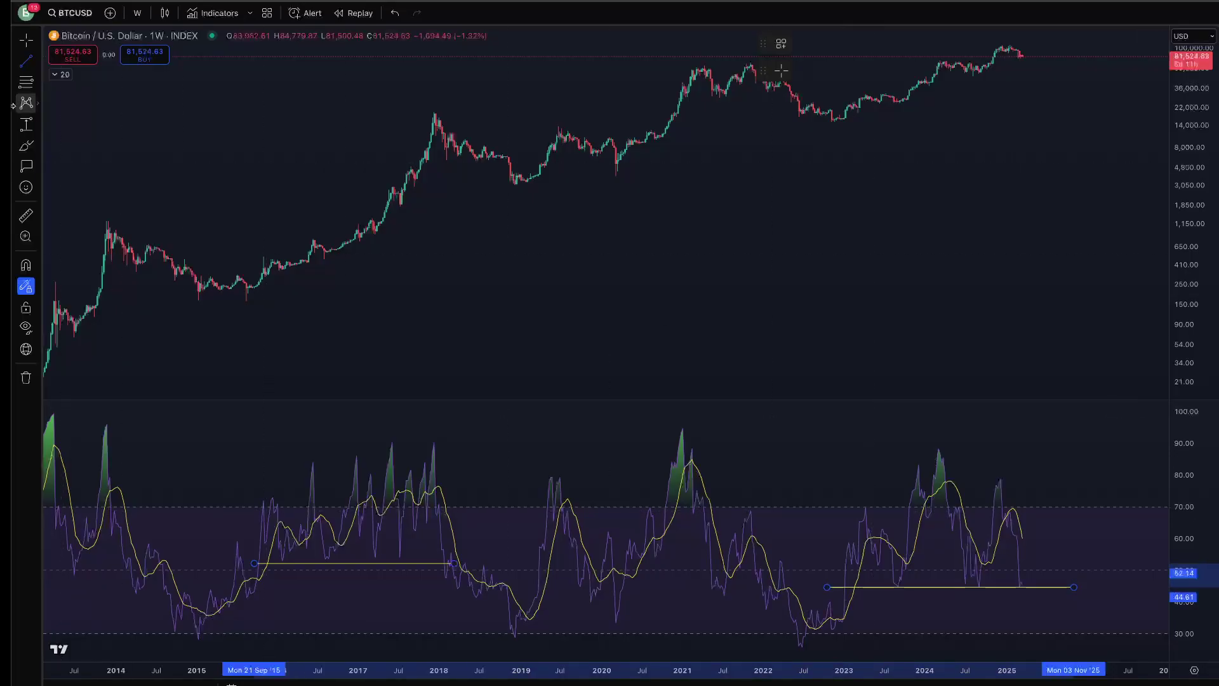
# Raise the 2015–2018 RSI support line to about 53.2 and reposition the 2022–2025 line at about 45
pyautogui.moveTo(425, 563); pyautogui.dragTo(425, 558)
pyautogui.click(423, 560)
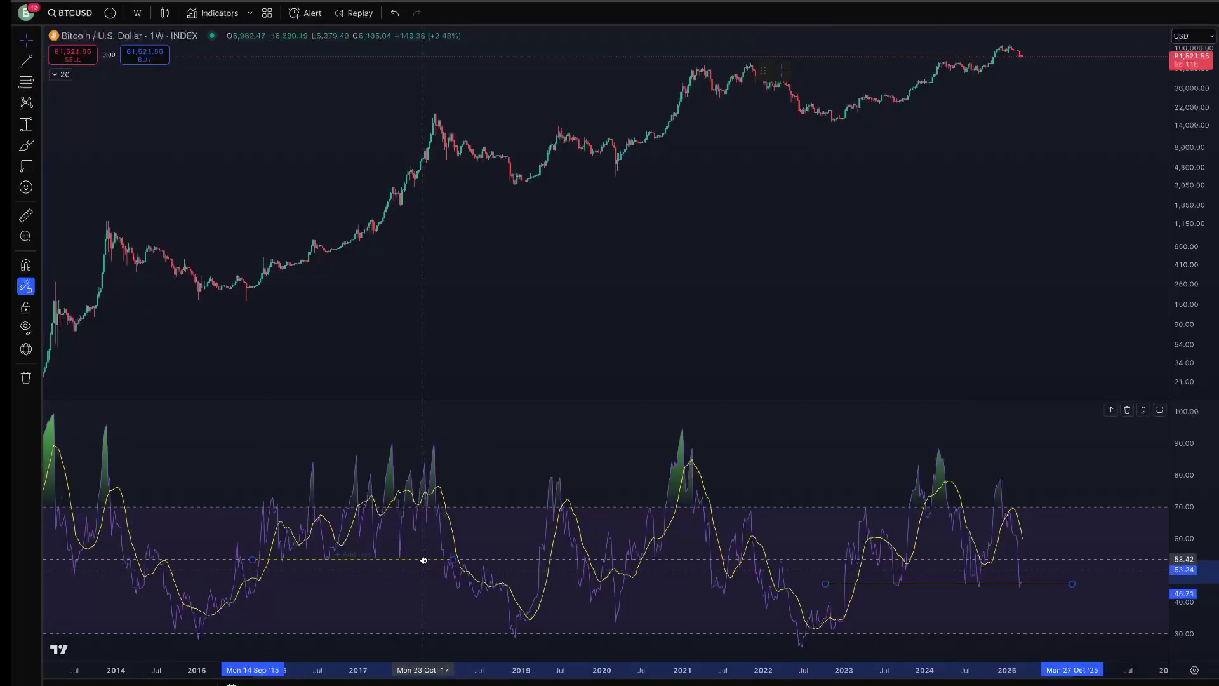
pyautogui.moveTo(953, 587); pyautogui.dragTo(951, 589)
pyautogui.click(888, 600)
# Mark an X at the early 2018 RSI support breakdown and another at the March 2025 RSI low
pyautogui.moveTo(436, 544)
pyautogui.mouseDown()
pyautogui.moveTo(452, 566)
pyautogui.moveTo(437, 568)
pyautogui.mouseUp()
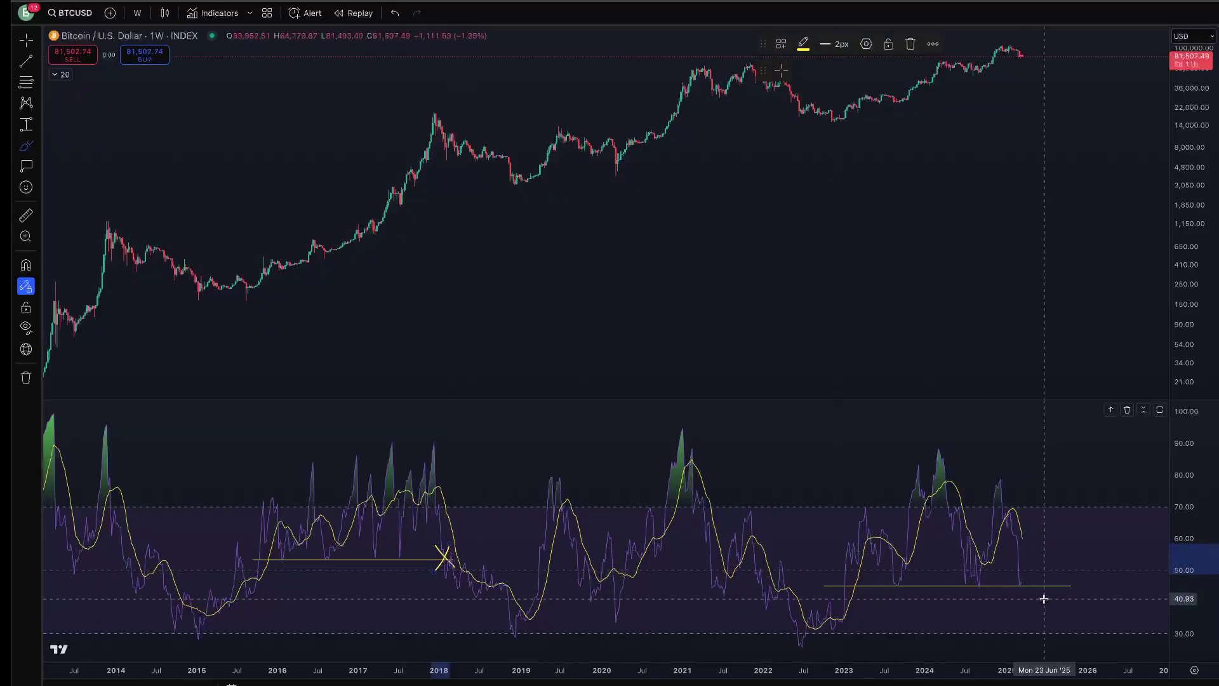
pyautogui.moveTo(1019, 569)
pyautogui.mouseDown()
pyautogui.moveTo(1034, 587)
pyautogui.moveTo(1037, 567)
pyautogui.mouseUp()
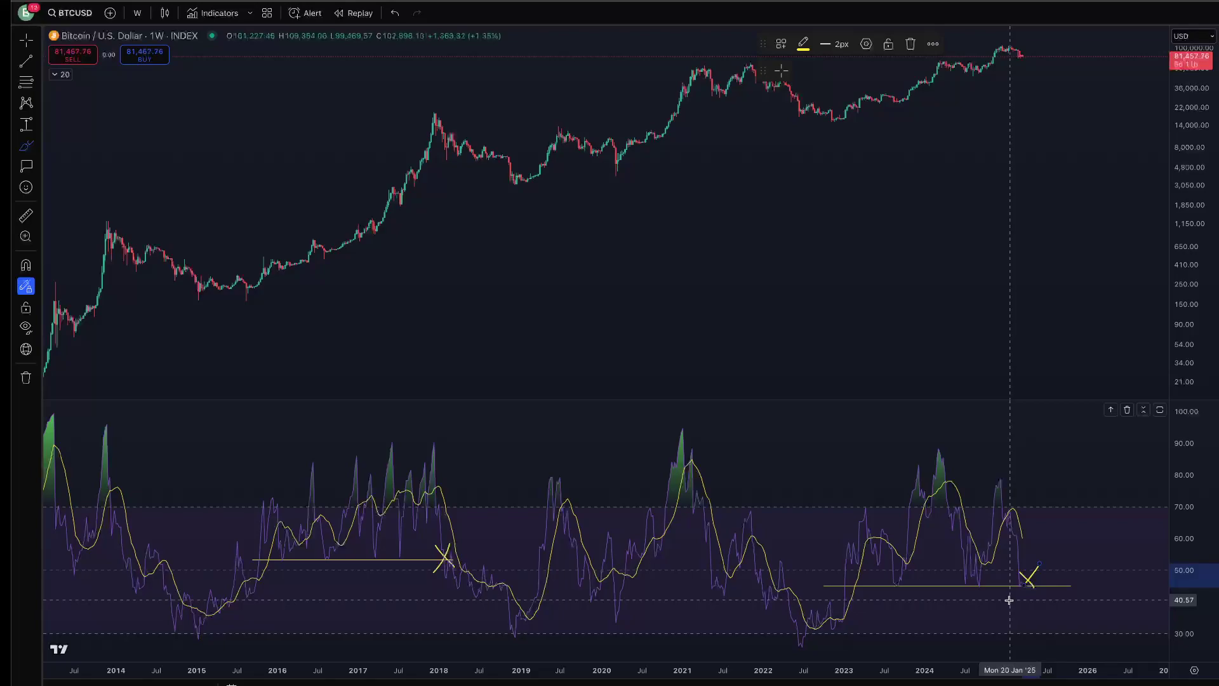
# Extend the start of the current-cycle RSI support line back to May 2018, keeping it horizontal at about 45
pyautogui.click(26, 40)
pyautogui.click(826, 586)
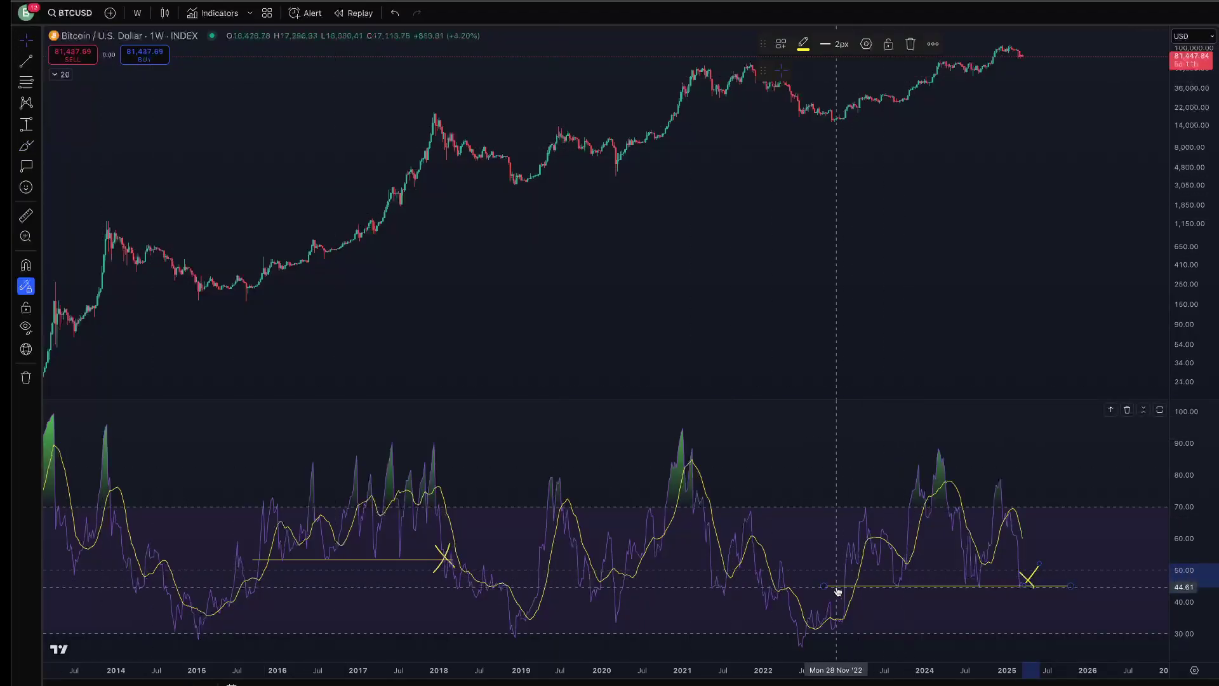
pyautogui.moveTo(826, 588); pyautogui.dragTo(471, 575)
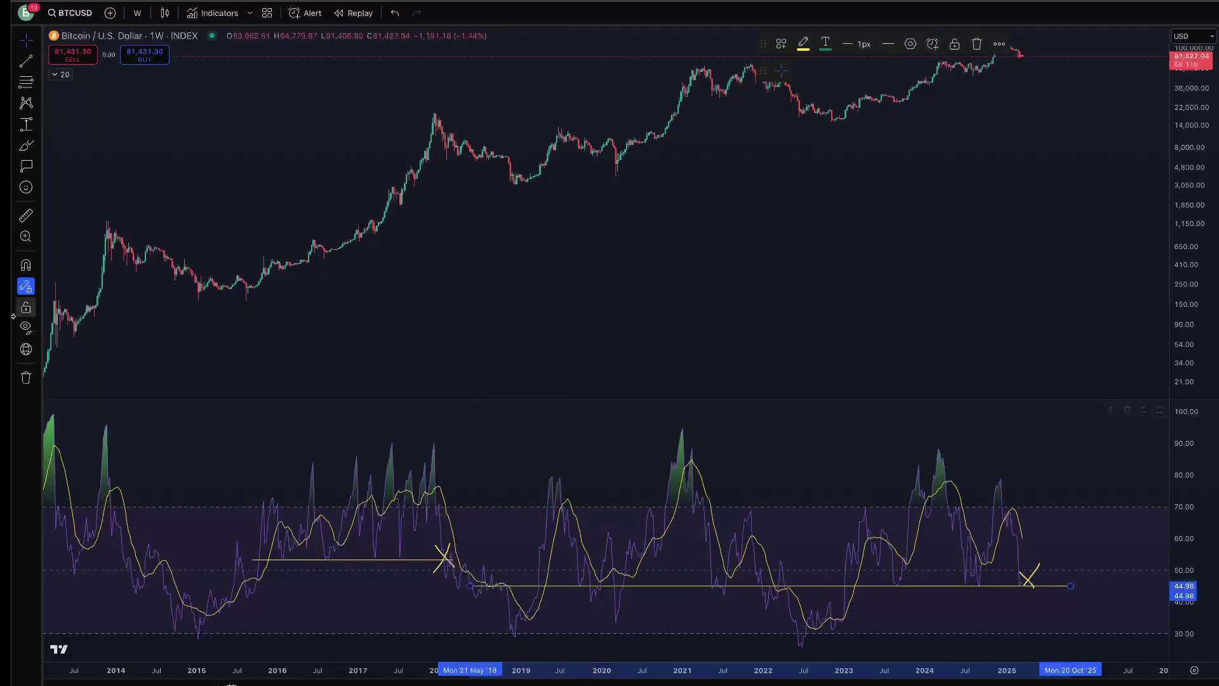
# Circle the late-2019 RSI touch of the support line, underline the March 2020 RSI low and circle the early-2021 RSI peak by brush
pyautogui.click(36, 146)
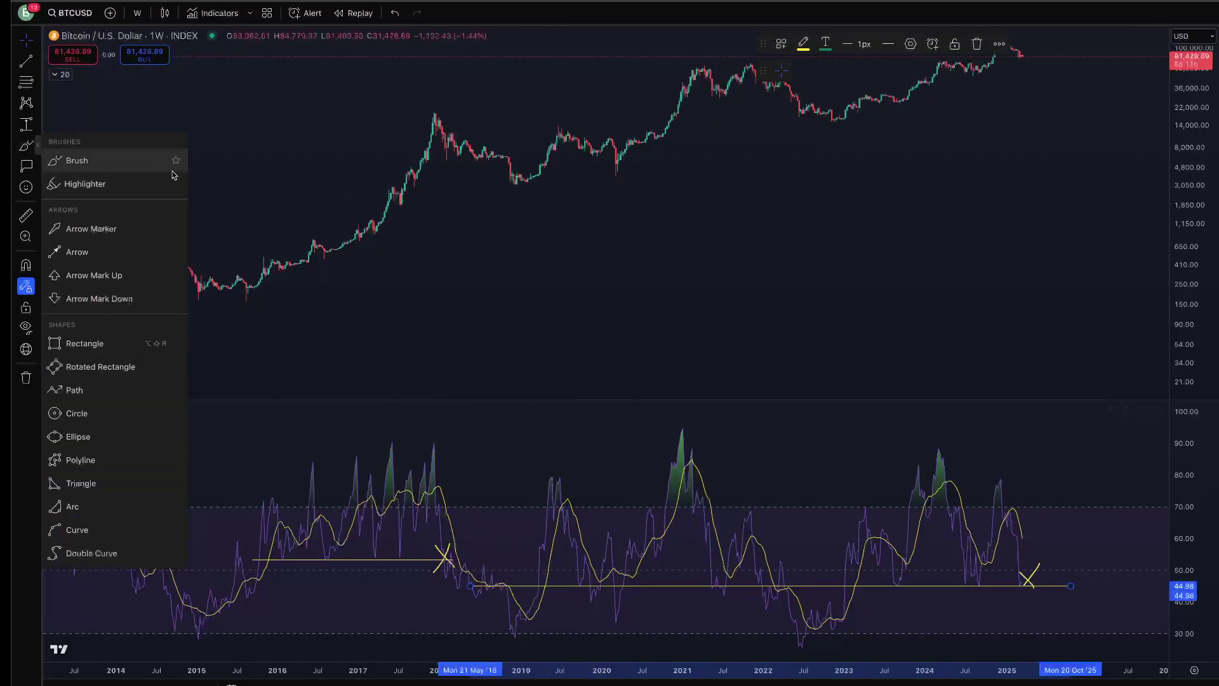
pyautogui.click(143, 164)
pyautogui.moveTo(572, 579)
pyautogui.mouseDown()
pyautogui.moveTo(575, 589)
pyautogui.moveTo(584, 579)
pyautogui.mouseUp()
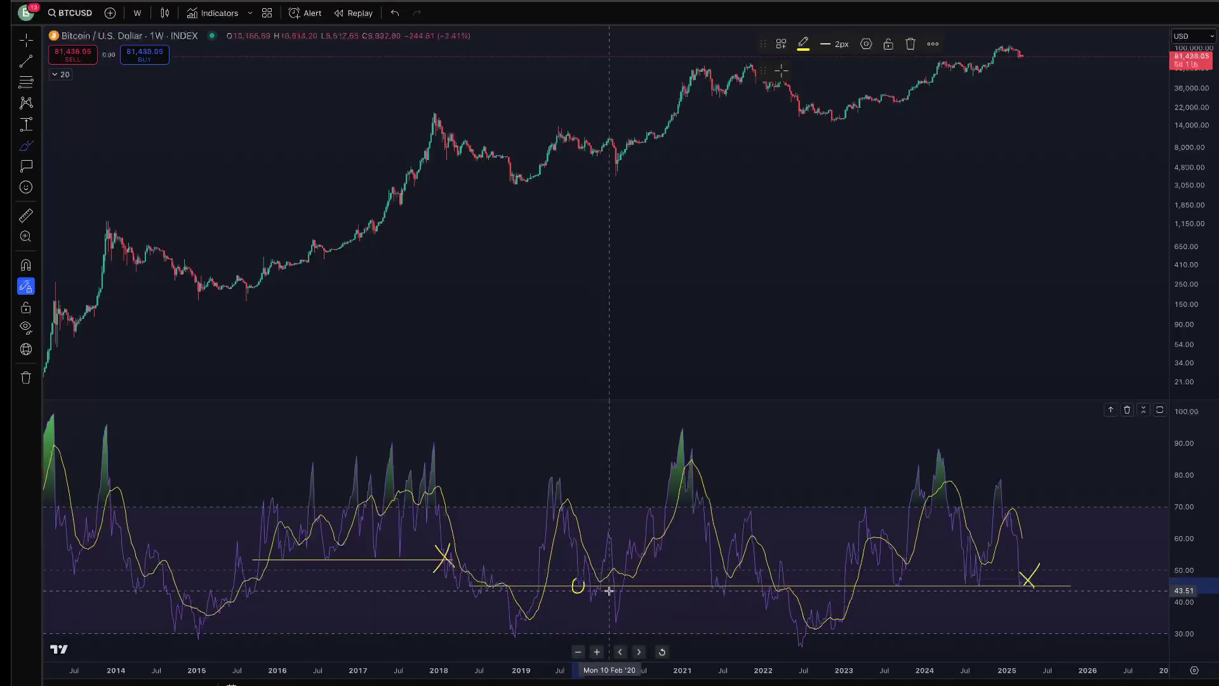
pyautogui.moveTo(628, 623); pyautogui.dragTo(602, 624)
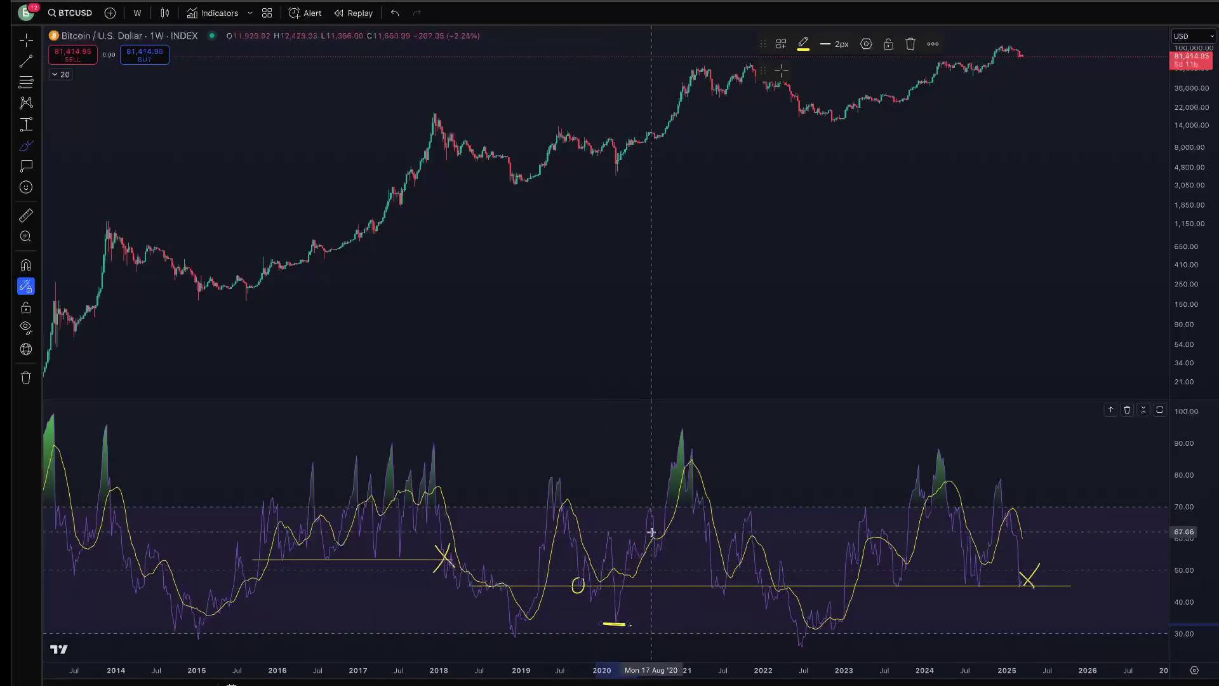
pyautogui.moveTo(653, 420)
pyautogui.mouseDown()
pyautogui.moveTo(714, 462)
pyautogui.moveTo(698, 431)
pyautogui.mouseUp()
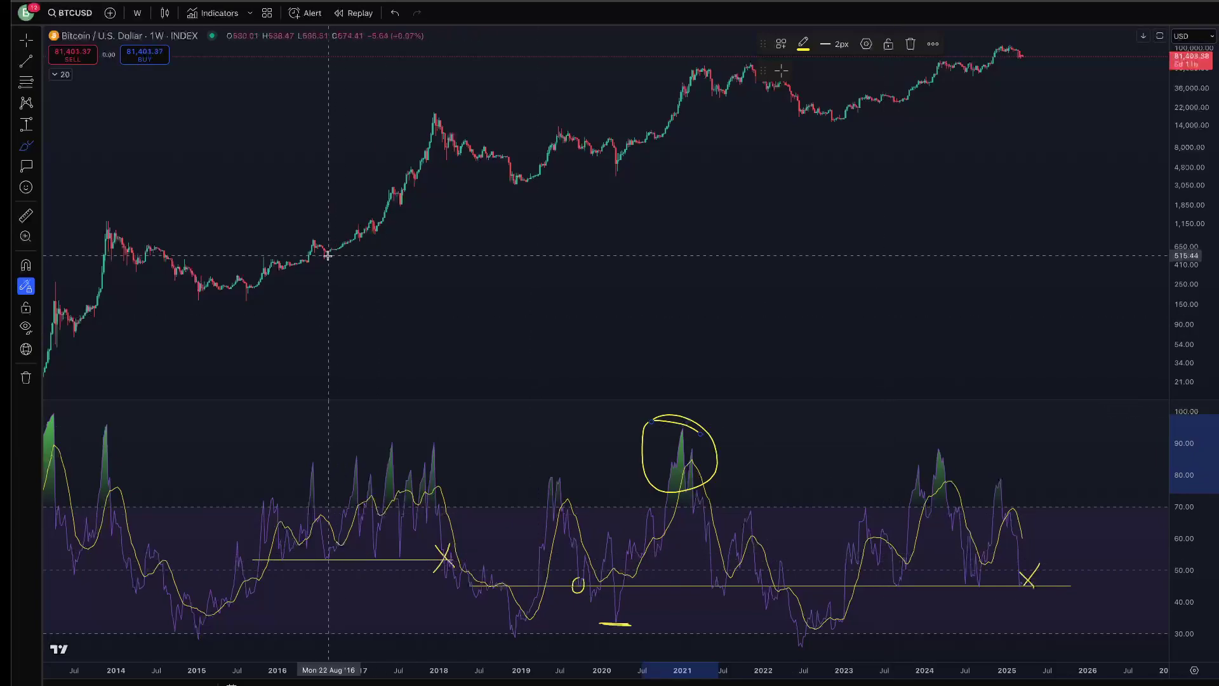
# Trace Bitcoin's price path with the brush for September 2015 to late 2016, late 2022 to 2024, and early 2019 to early 2021
pyautogui.moveTo(239, 299)
pyautogui.mouseDown()
pyautogui.moveTo(267, 257)
pyautogui.moveTo(301, 262)
pyautogui.moveTo(313, 242)
pyautogui.moveTo(343, 243)
pyautogui.mouseUp()
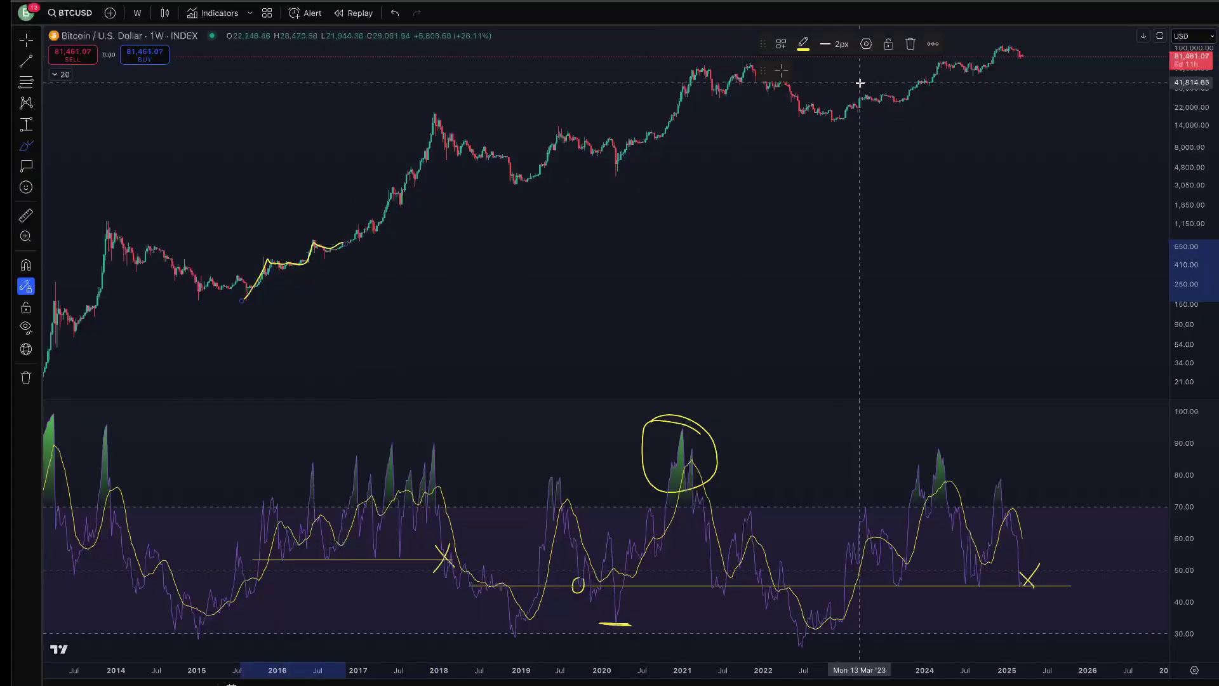
pyautogui.moveTo(843, 120)
pyautogui.mouseDown()
pyautogui.moveTo(873, 96)
pyautogui.moveTo(904, 101)
pyautogui.moveTo(952, 60)
pyautogui.moveTo(981, 67)
pyautogui.mouseUp()
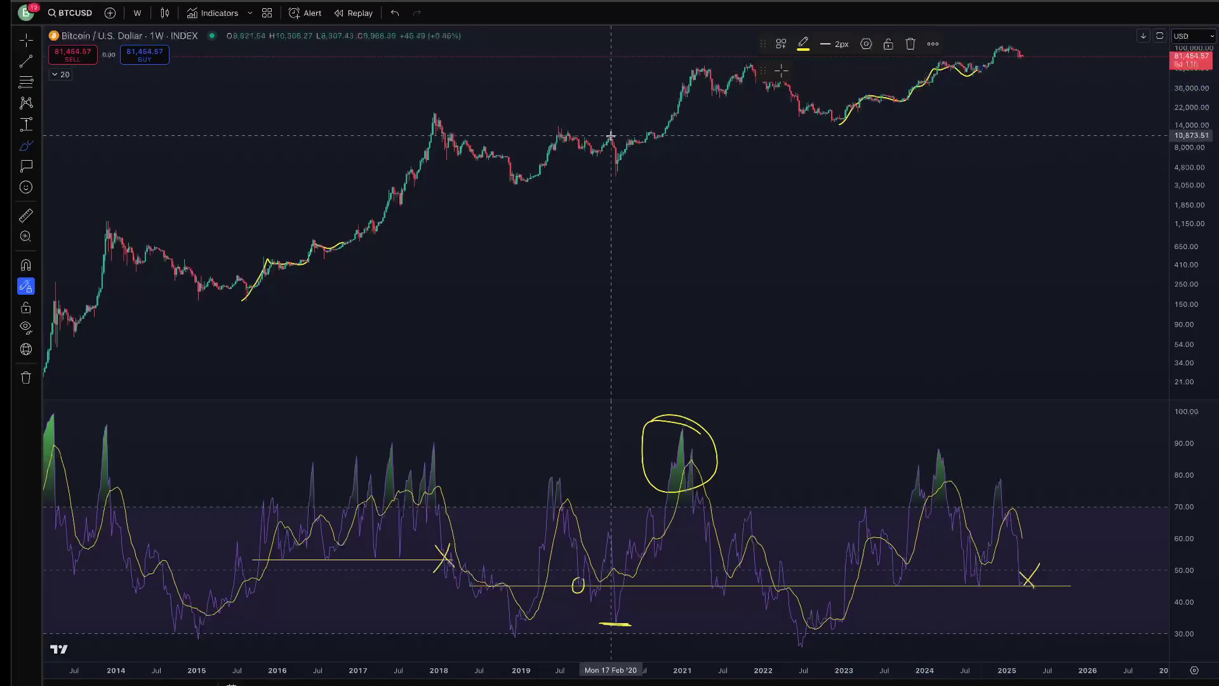
pyautogui.moveTo(527, 182)
pyautogui.mouseDown()
pyautogui.moveTo(558, 131)
pyautogui.moveTo(604, 141)
pyautogui.moveTo(619, 173)
pyautogui.mouseUp()
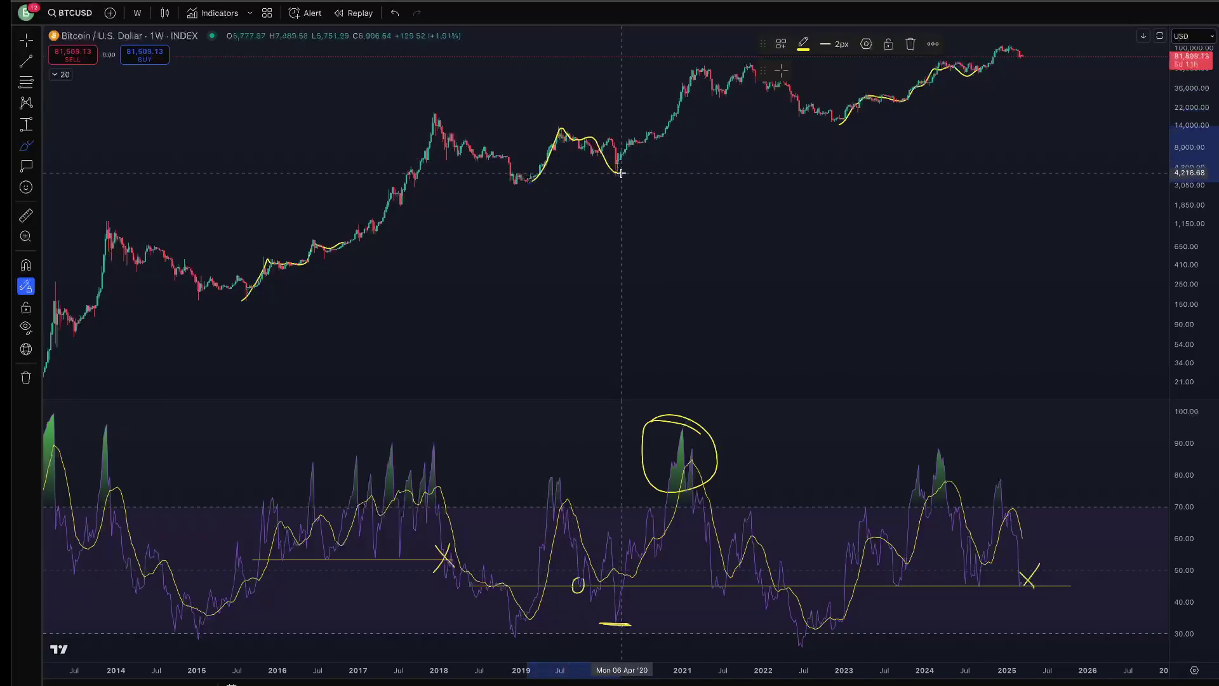
pyautogui.moveTo(620, 173)
pyautogui.mouseDown()
pyautogui.moveTo(683, 100)
pyautogui.moveTo(685, 114)
pyautogui.mouseUp()
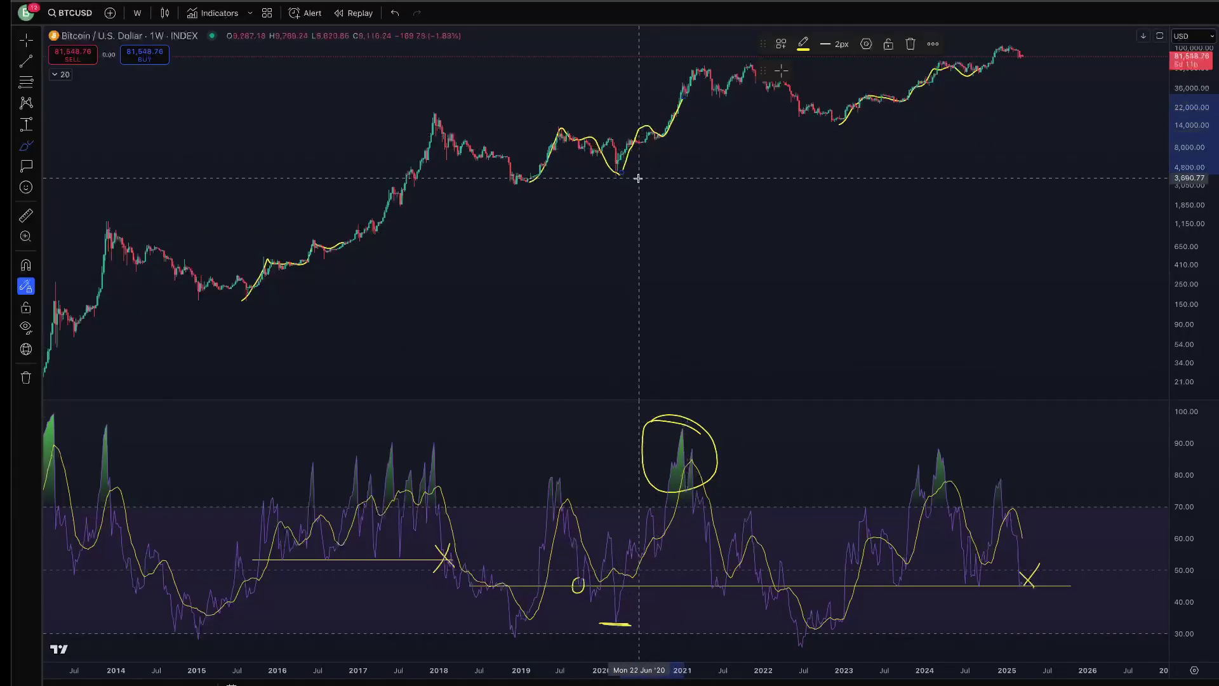
# Circle the mid-2020 price consolidation and the second late-2019 RSI dip, and draw an arrow pointing at the March 2020 RSI drop
pyautogui.moveTo(619, 146)
pyautogui.mouseDown()
pyautogui.moveTo(667, 142)
pyautogui.moveTo(655, 131)
pyautogui.mouseUp()
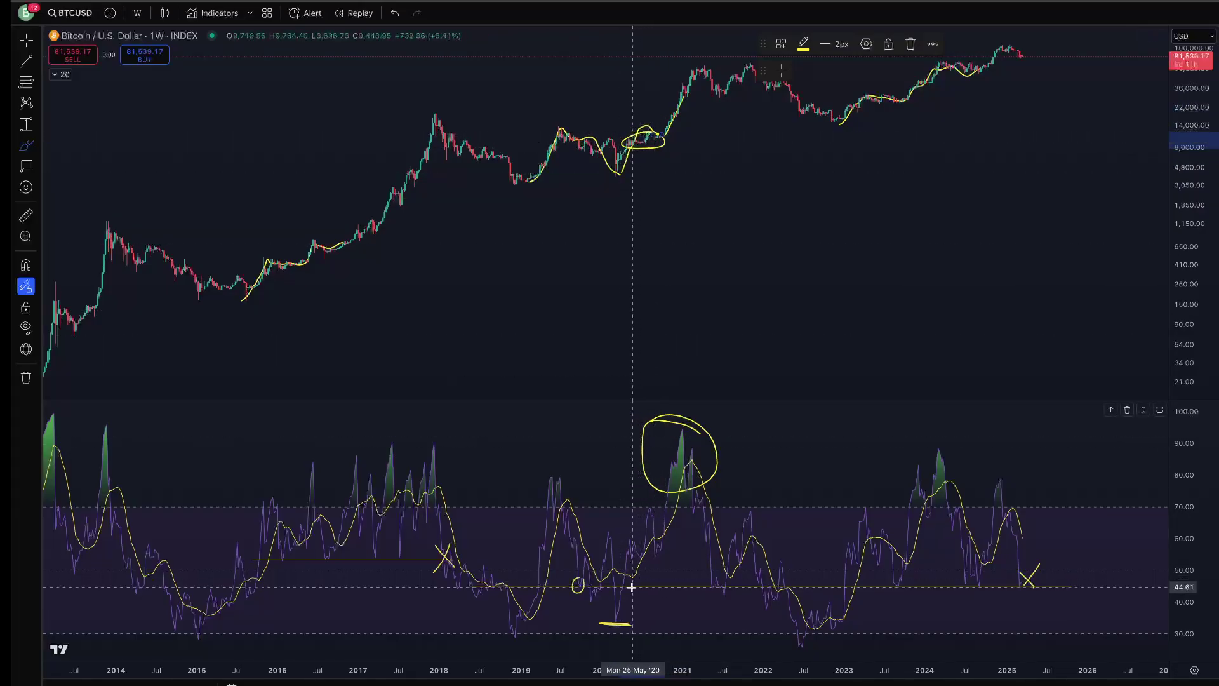
pyautogui.moveTo(600, 590)
pyautogui.mouseDown()
pyautogui.moveTo(589, 602)
pyautogui.moveTo(599, 587)
pyautogui.mouseUp()
pyautogui.moveTo(681, 605); pyautogui.dragTo(637, 614)
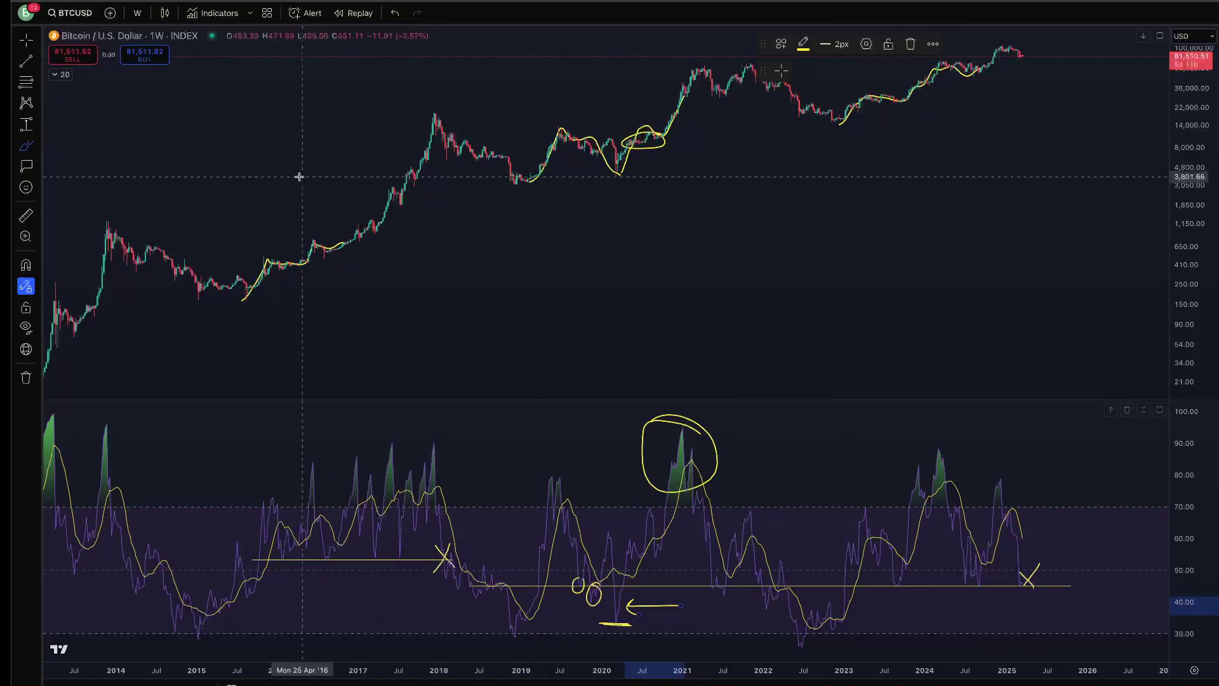
# Overlay the Federal Reserve total assets series WALCL on the price chart as a comparison symbol and remove all existing drawings
pyautogui.click(112, 15)
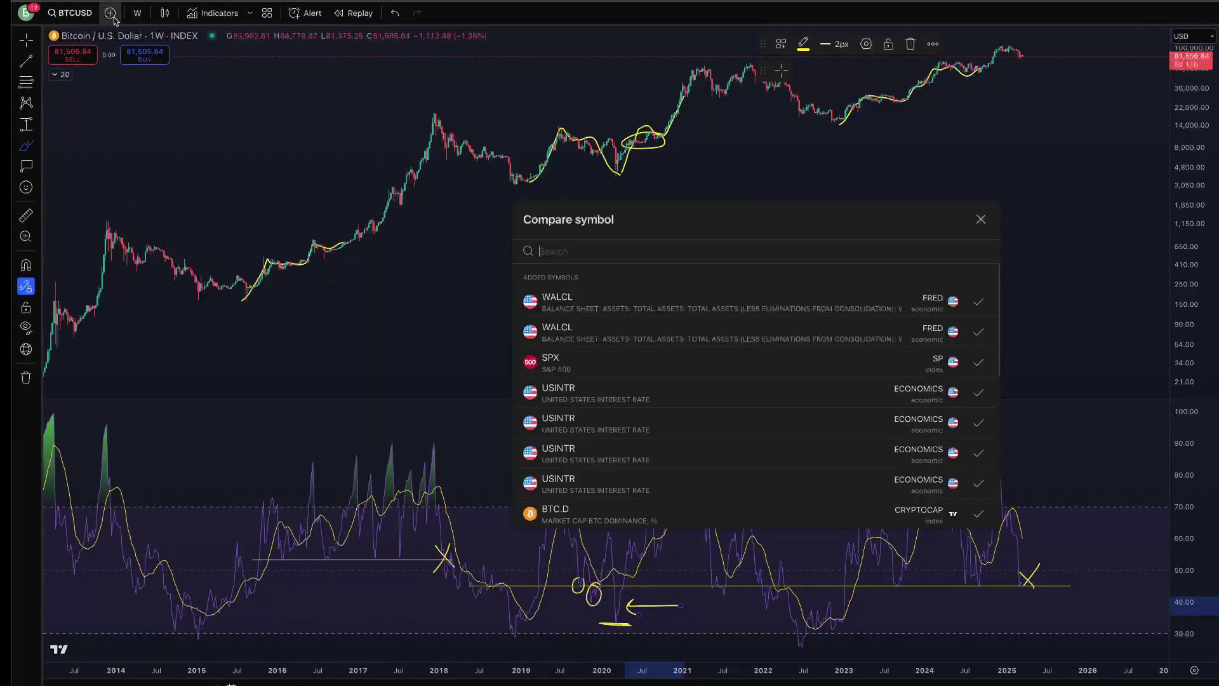
pyautogui.write('TOTAL ASSETS')
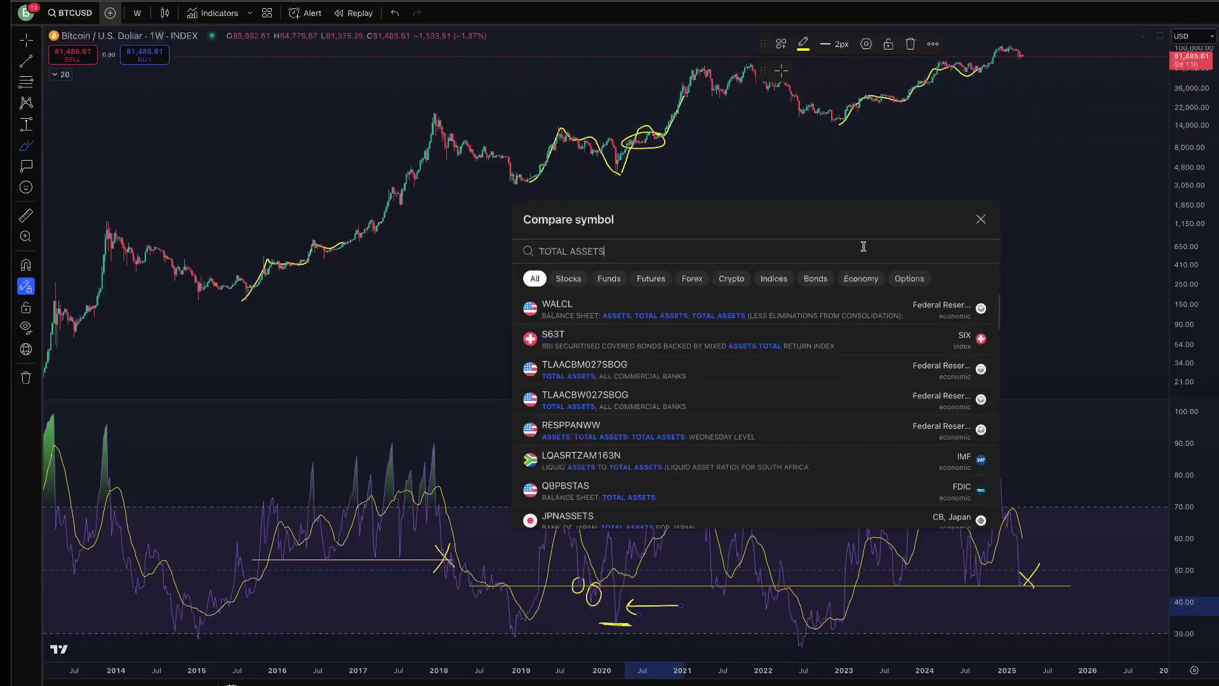
pyautogui.click(908, 309)
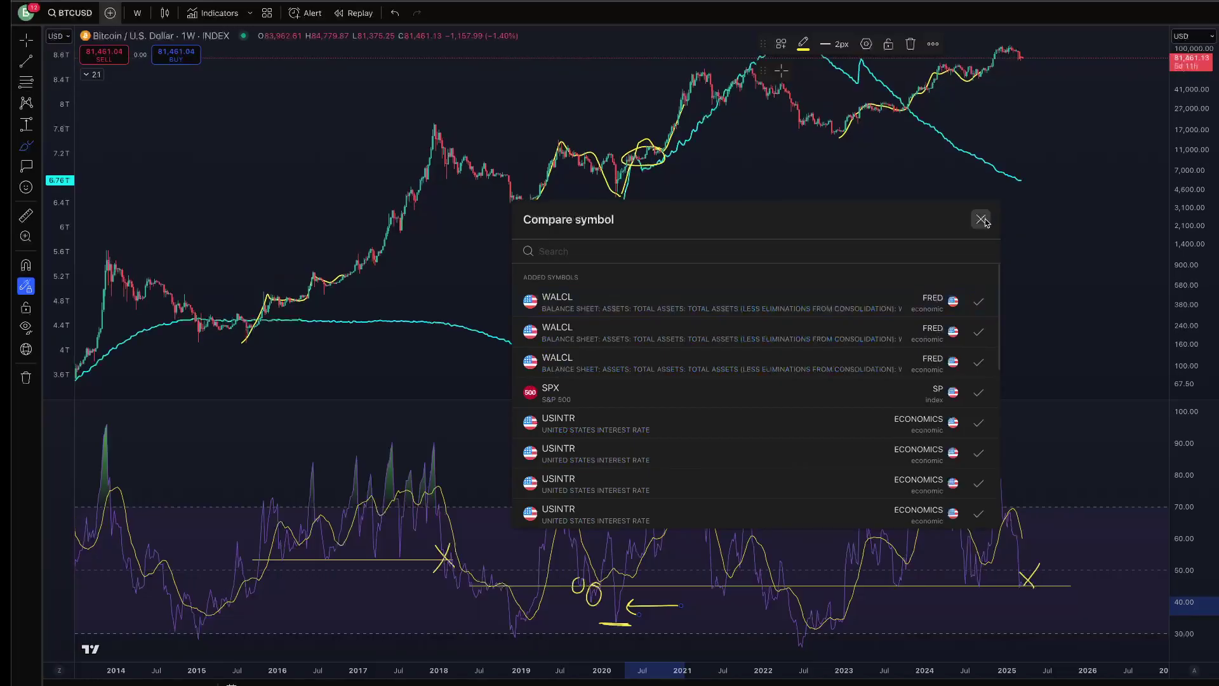
pyautogui.click(980, 219)
pyautogui.rightClick(795, 446)
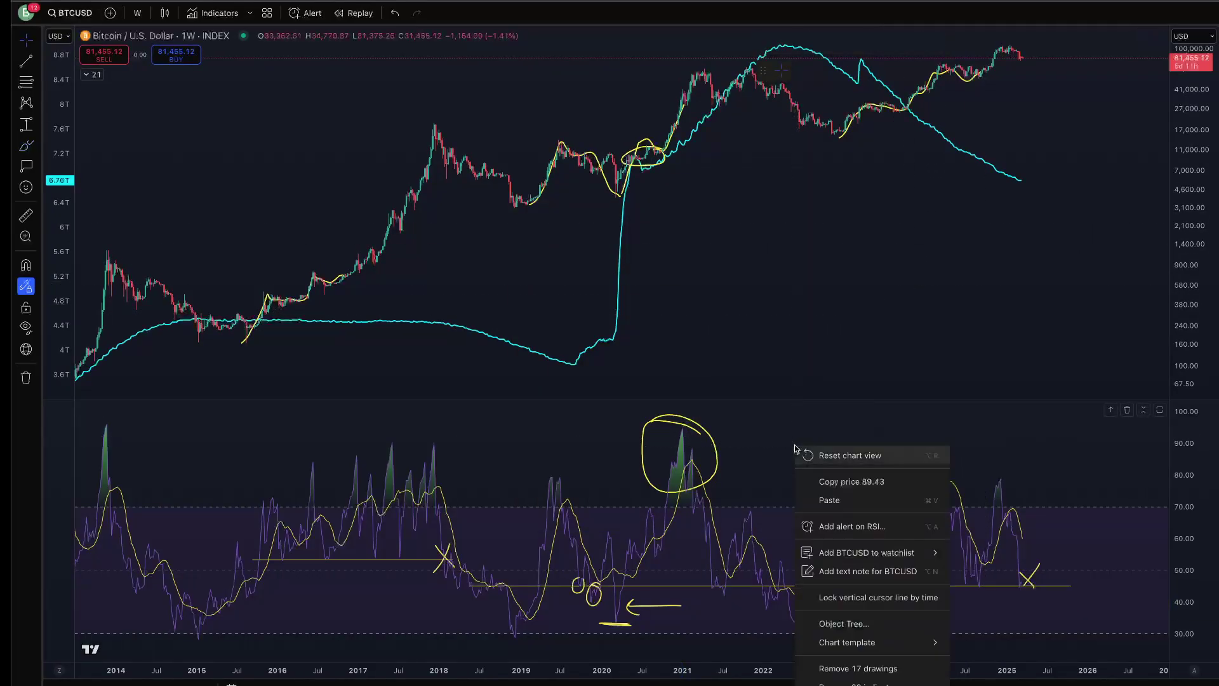
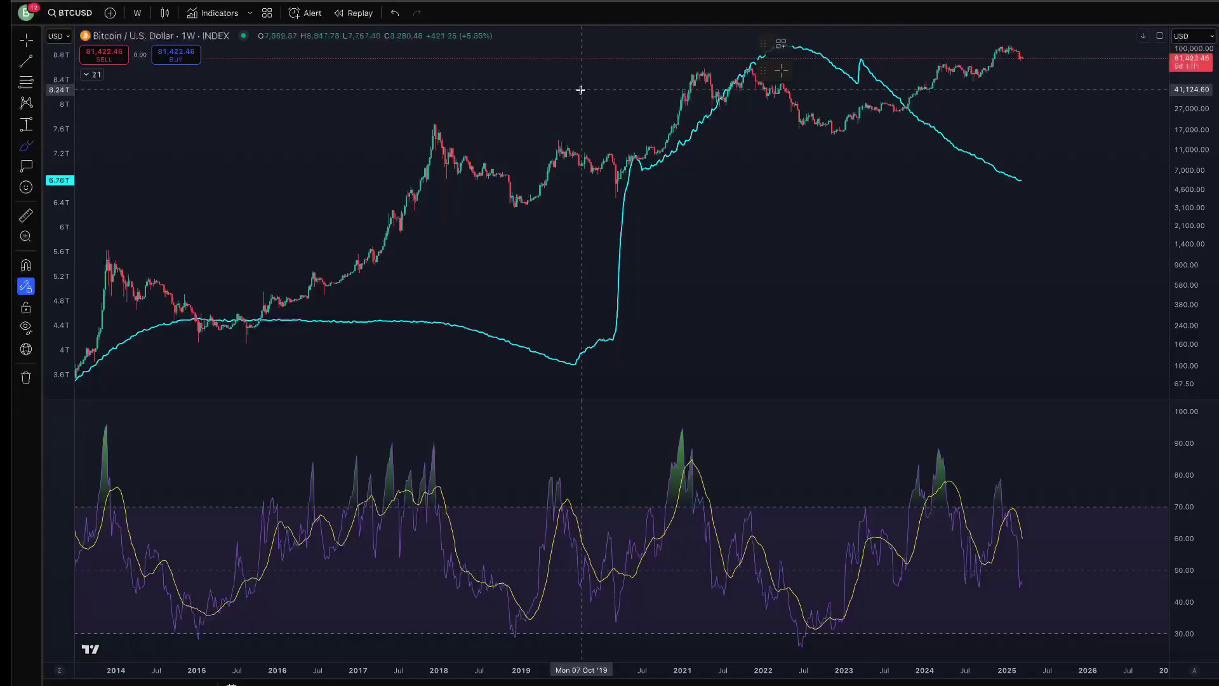
# Circle the March 2020 to early 2021 price rally, trace the total assets expansion from late 2019, and draw an arrow along its prior decline
pyautogui.moveTo(616, 193)
pyautogui.mouseDown()
pyautogui.moveTo(688, 114)
pyautogui.moveTo(701, 69)
pyautogui.moveTo(609, 166)
pyautogui.moveTo(617, 192)
pyautogui.mouseUp()
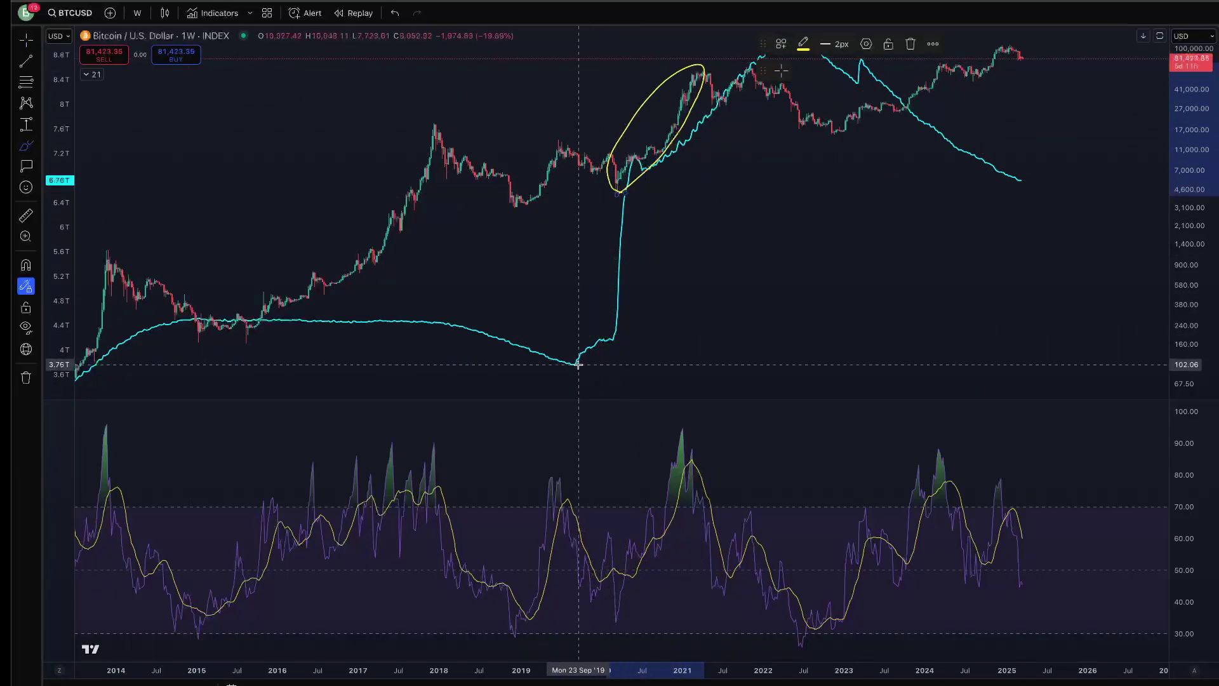
pyautogui.moveTo(571, 367)
pyautogui.mouseDown()
pyautogui.moveTo(664, 171)
pyautogui.moveTo(746, 76)
pyautogui.mouseUp()
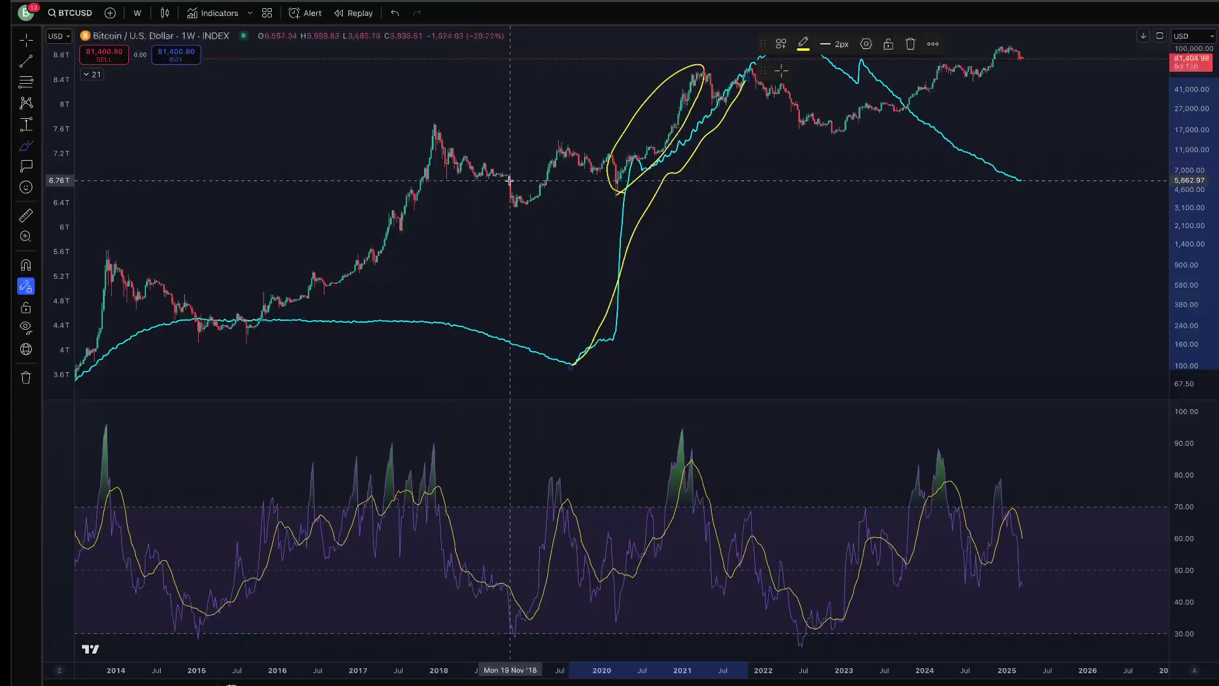
pyautogui.moveTo(408, 301)
pyautogui.mouseDown()
pyautogui.moveTo(564, 362)
pyautogui.moveTo(560, 327)
pyautogui.mouseUp()
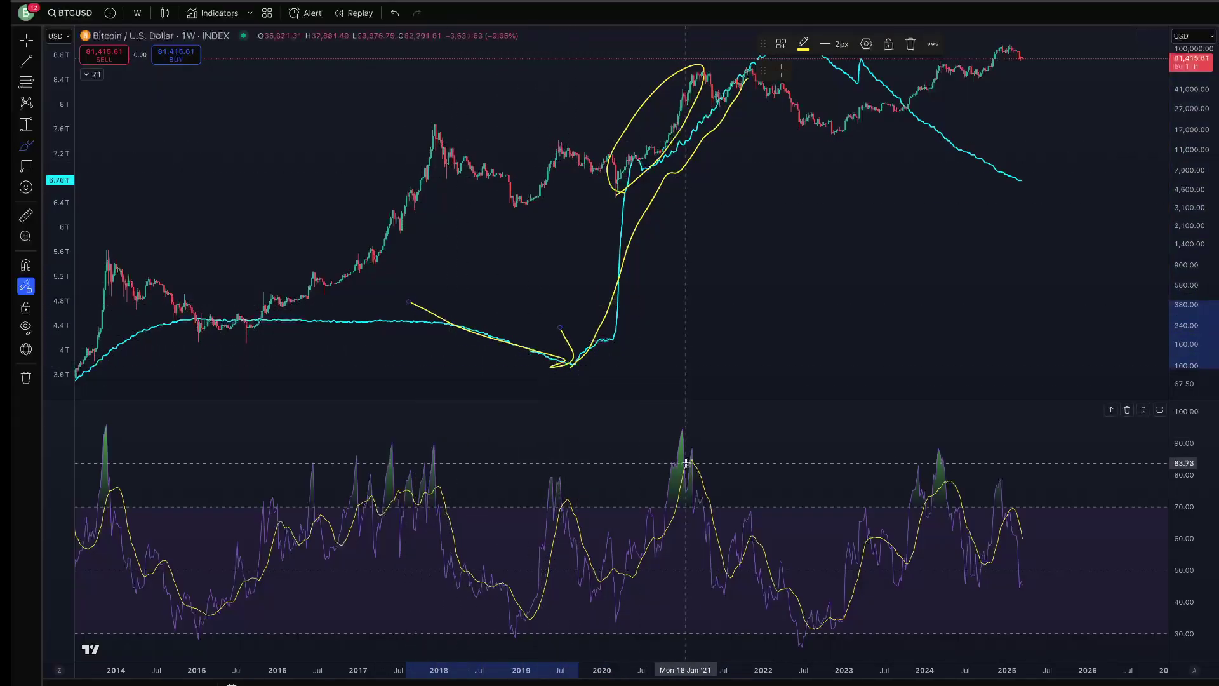
# Circle the RSI dip around the start of 2020 and draw an arrow along the total assets decline from 2022 to 2025
pyautogui.moveTo(612, 582)
pyautogui.mouseDown()
pyautogui.moveTo(522, 583)
pyautogui.moveTo(605, 592)
pyautogui.mouseUp()
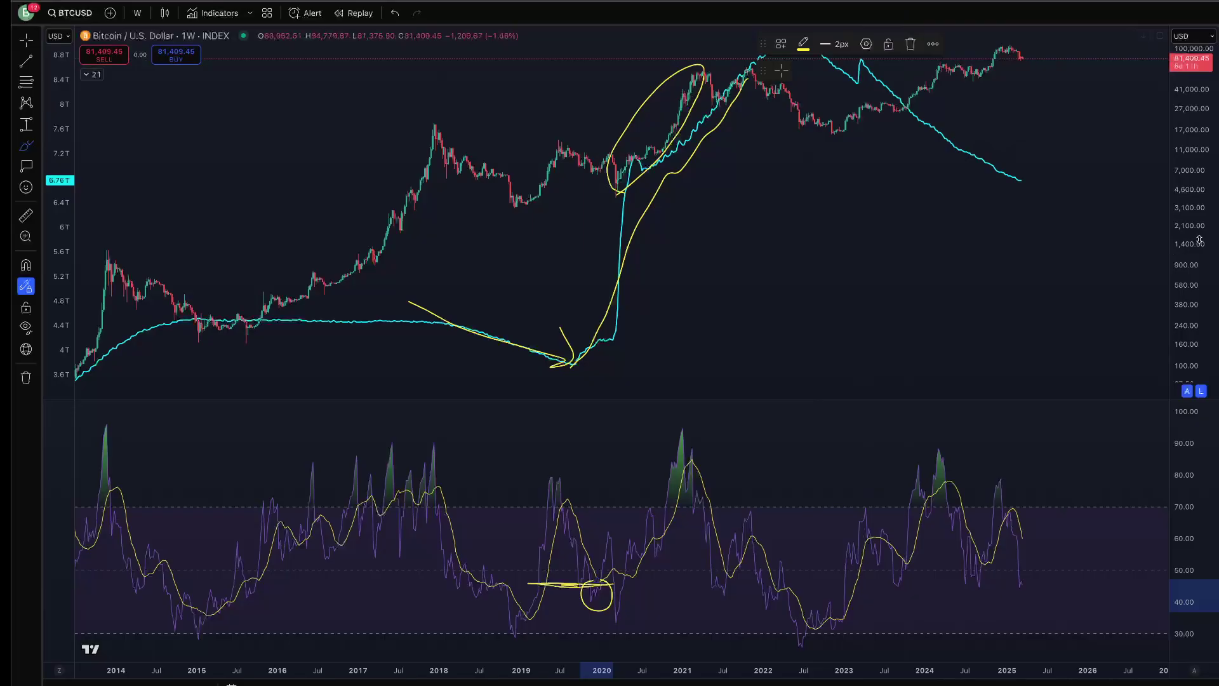
pyautogui.moveTo(820, 69)
pyautogui.mouseDown()
pyautogui.moveTo(1013, 177)
pyautogui.moveTo(985, 185)
pyautogui.moveTo(1029, 151)
pyautogui.mouseUp()
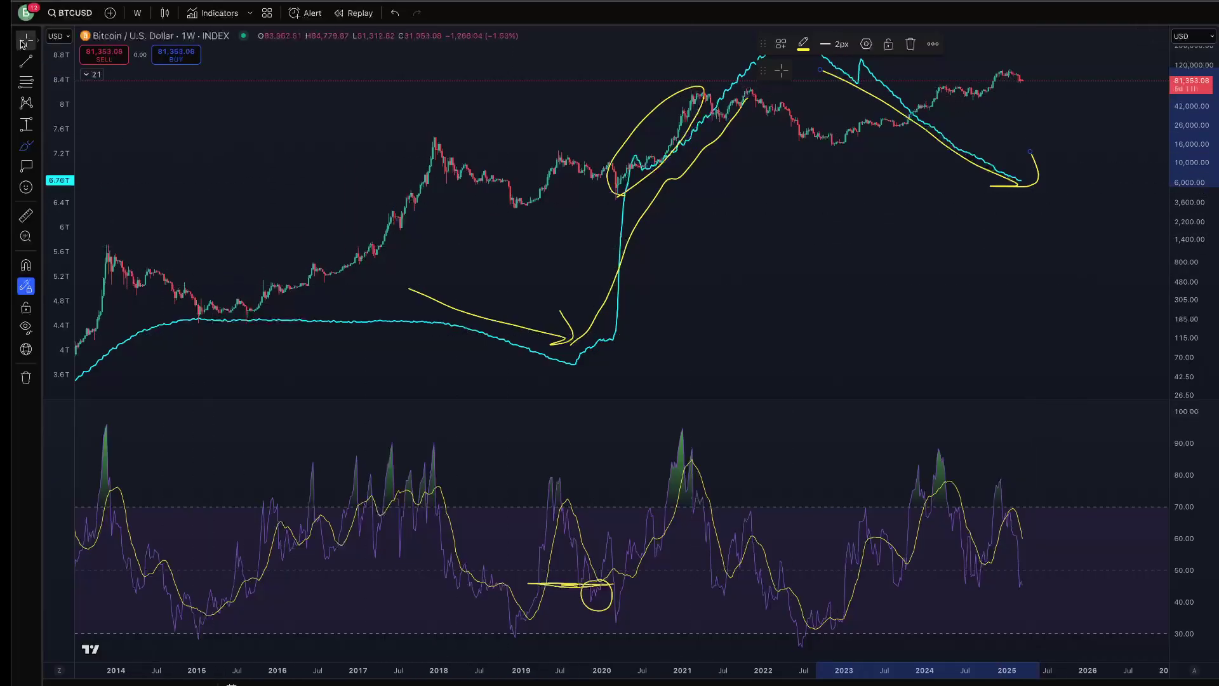
# Clear all drawings and draw horizontal RSI support lines at about 44.6 from April 2023 to December 2025 and 52.9 from October 2015 to January 2019
pyautogui.rightClick(763, 240)
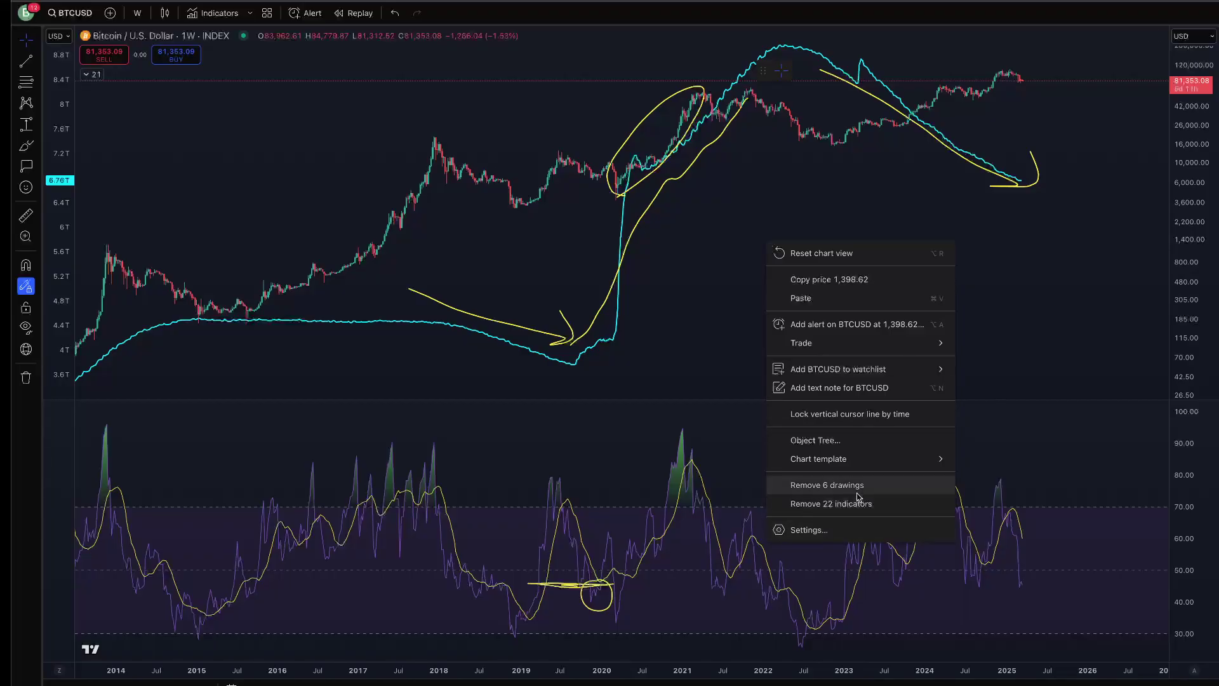
pyautogui.click(876, 485)
pyautogui.click(36, 62)
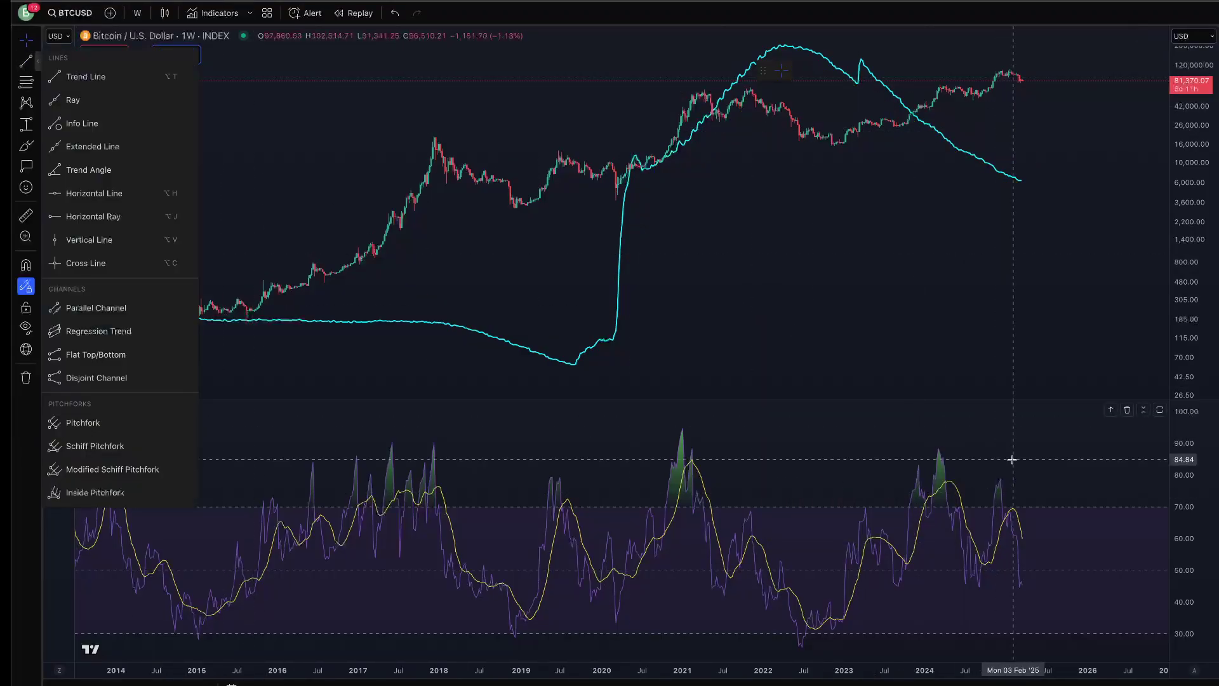
pyautogui.click(112, 79)
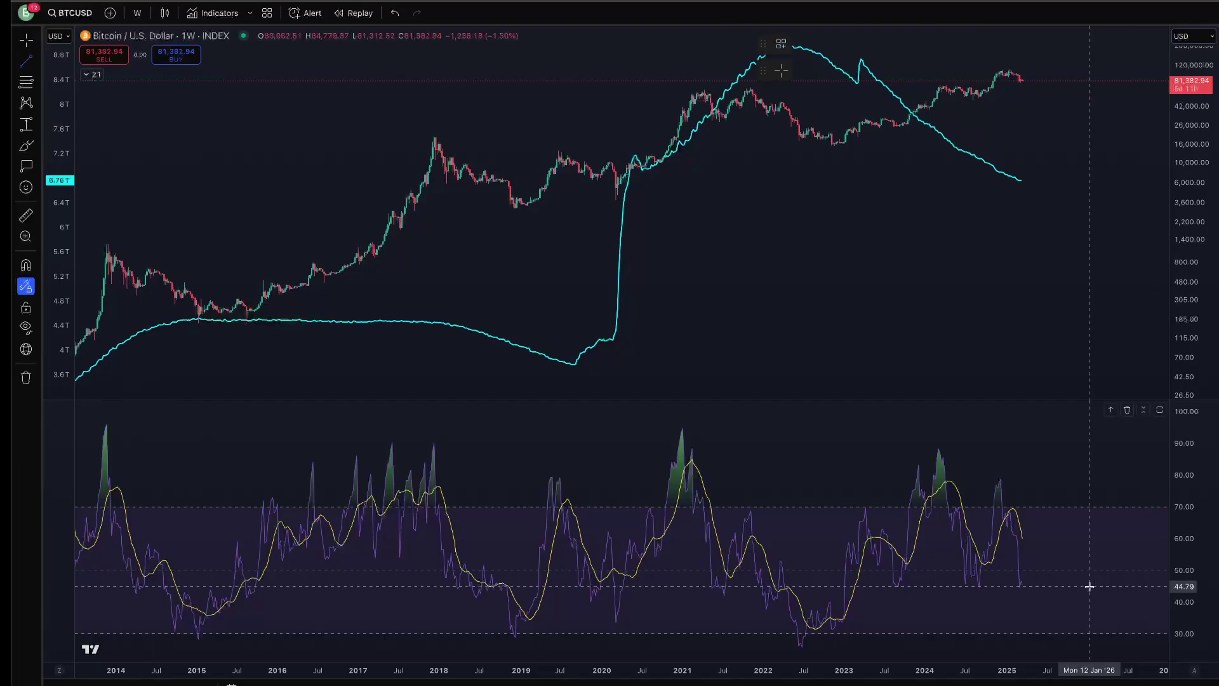
pyautogui.click(1082, 585)
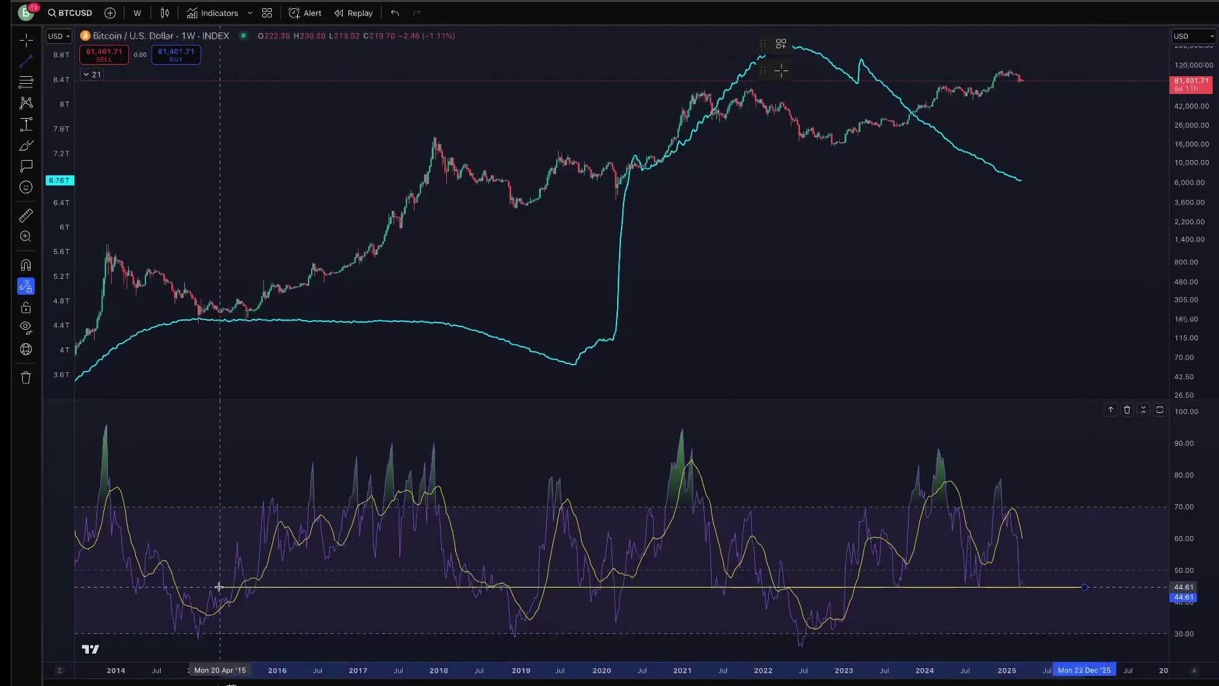
pyautogui.click(866, 586)
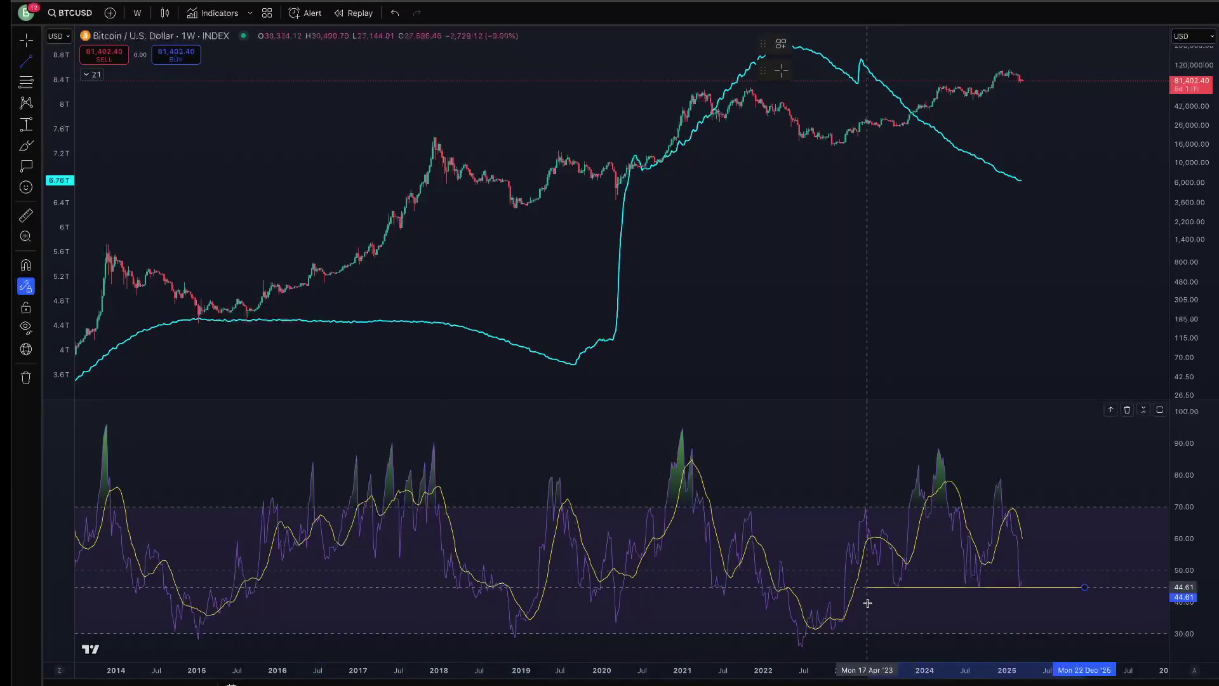
pyautogui.click(259, 562)
pyautogui.click(523, 560)
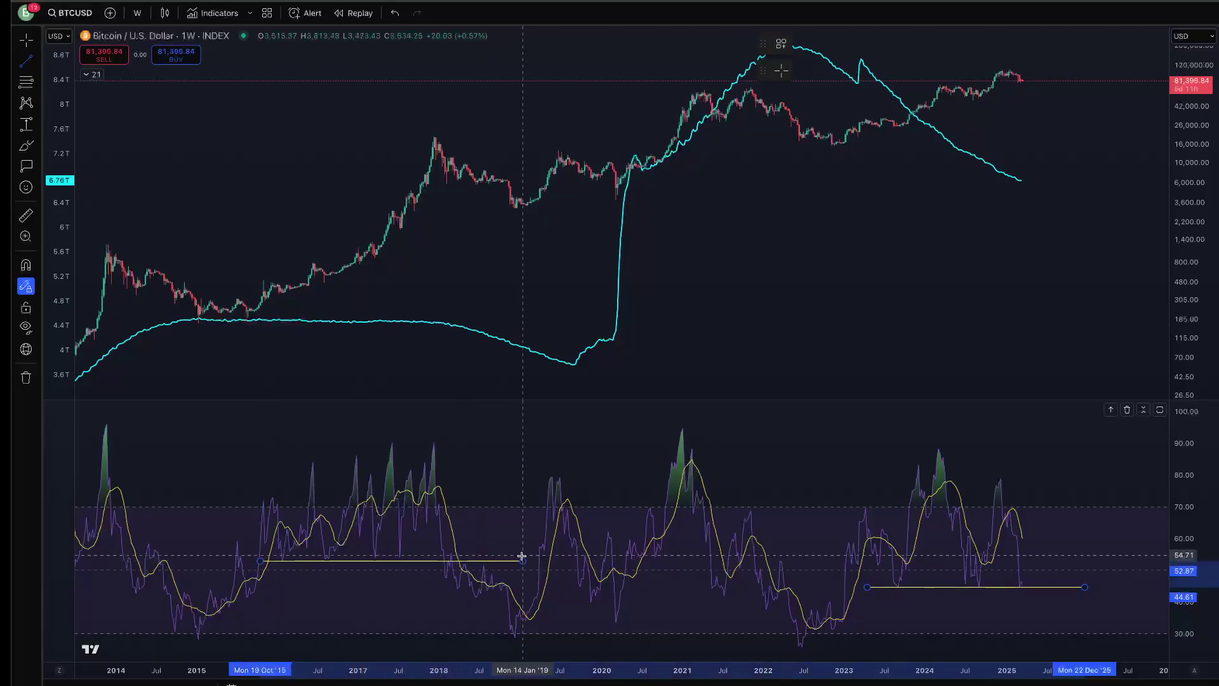
# Brush a horizontal price support line at about 76,000 from around the start of 2024 to mid-2025
pyautogui.click(26, 145)
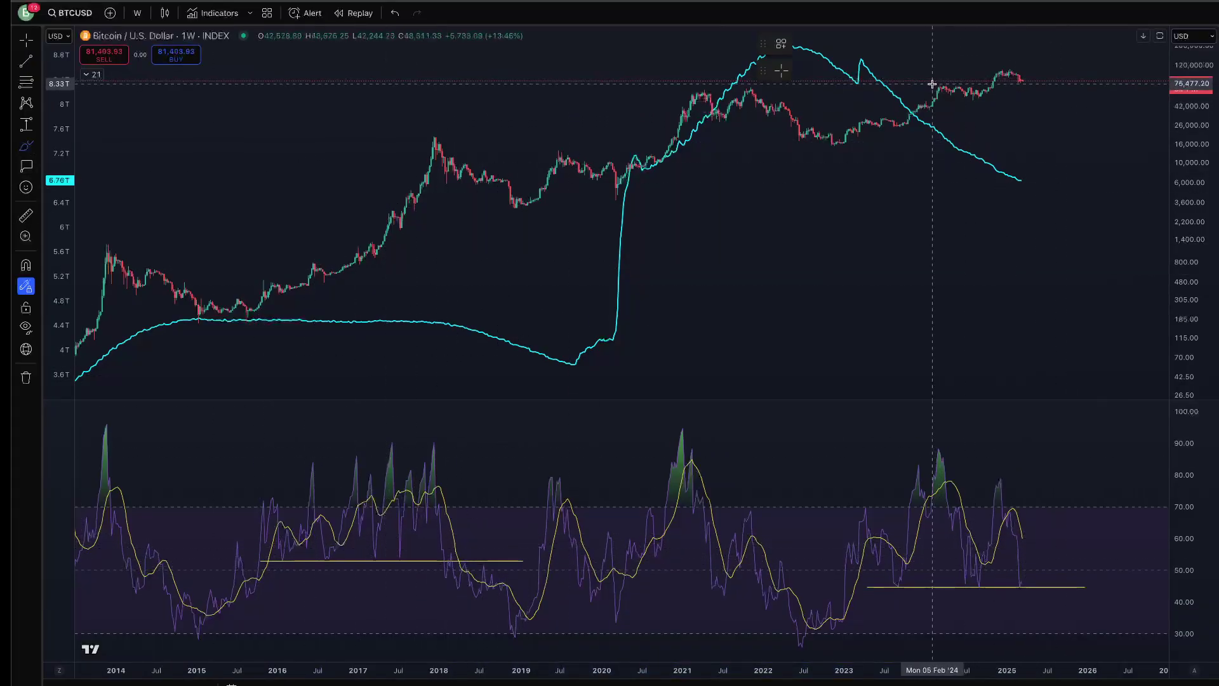
pyautogui.moveTo(918, 85); pyautogui.dragTo(1052, 85)
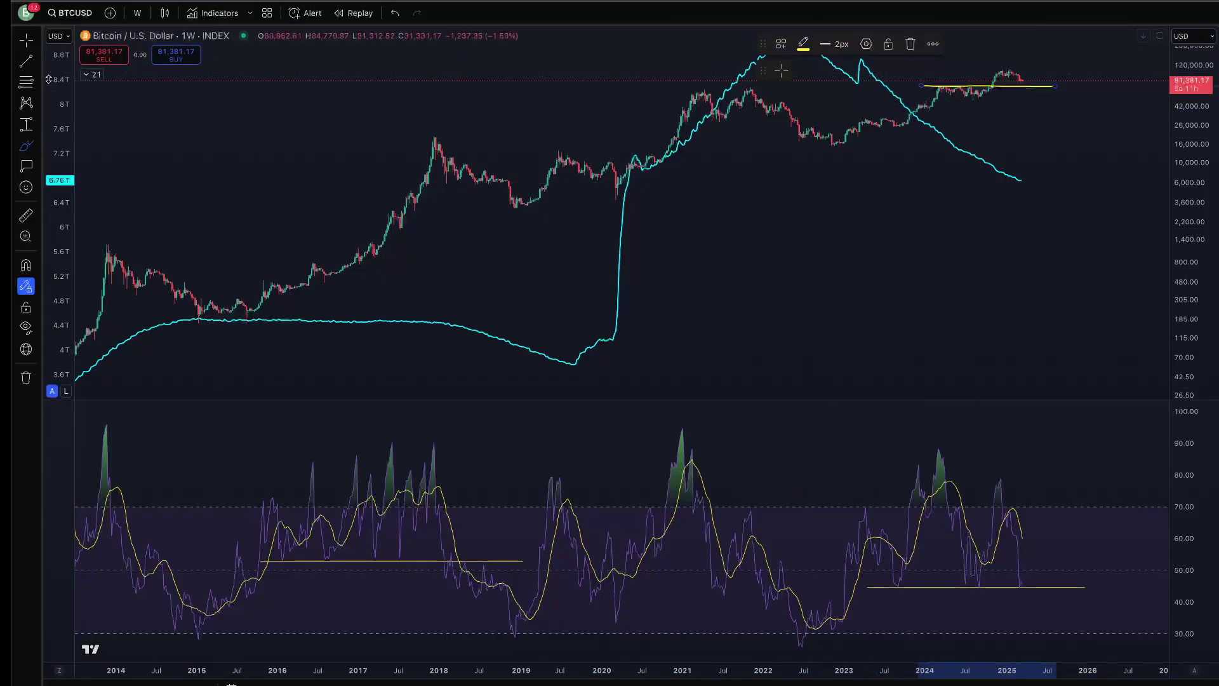
# Extend the start of the current-cycle RSI support line back to January 2019, keeping it horizontal at about 44.6
pyautogui.click(26, 62)
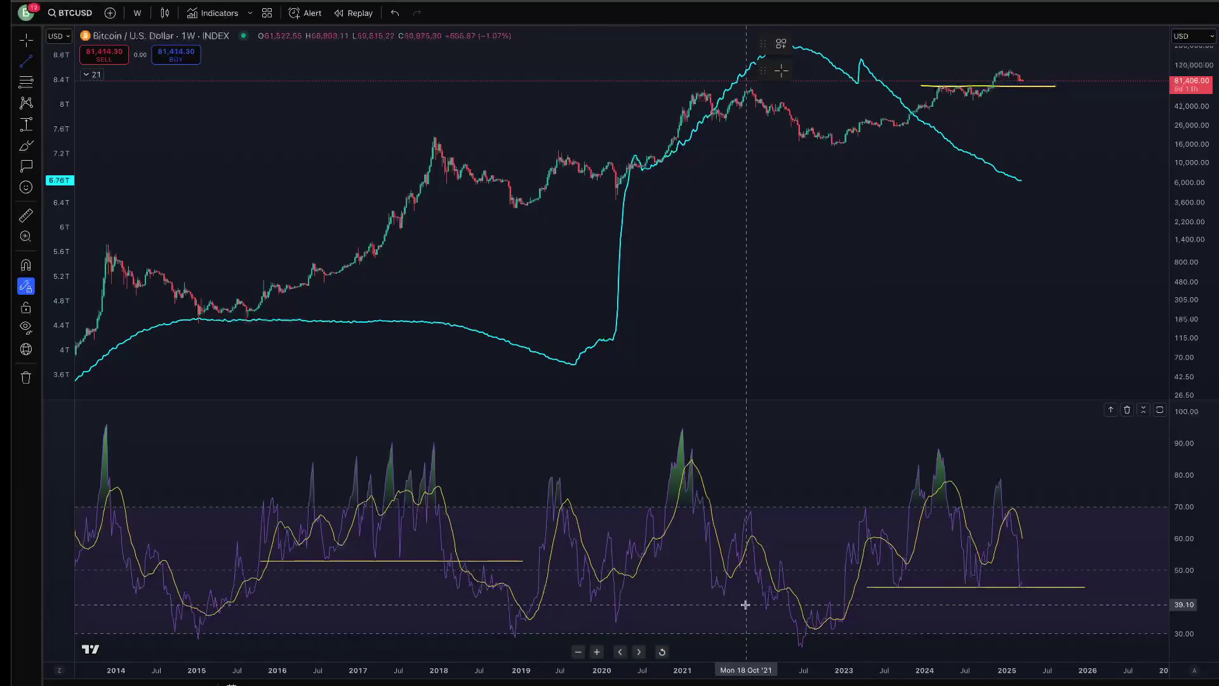
pyautogui.click(26, 39)
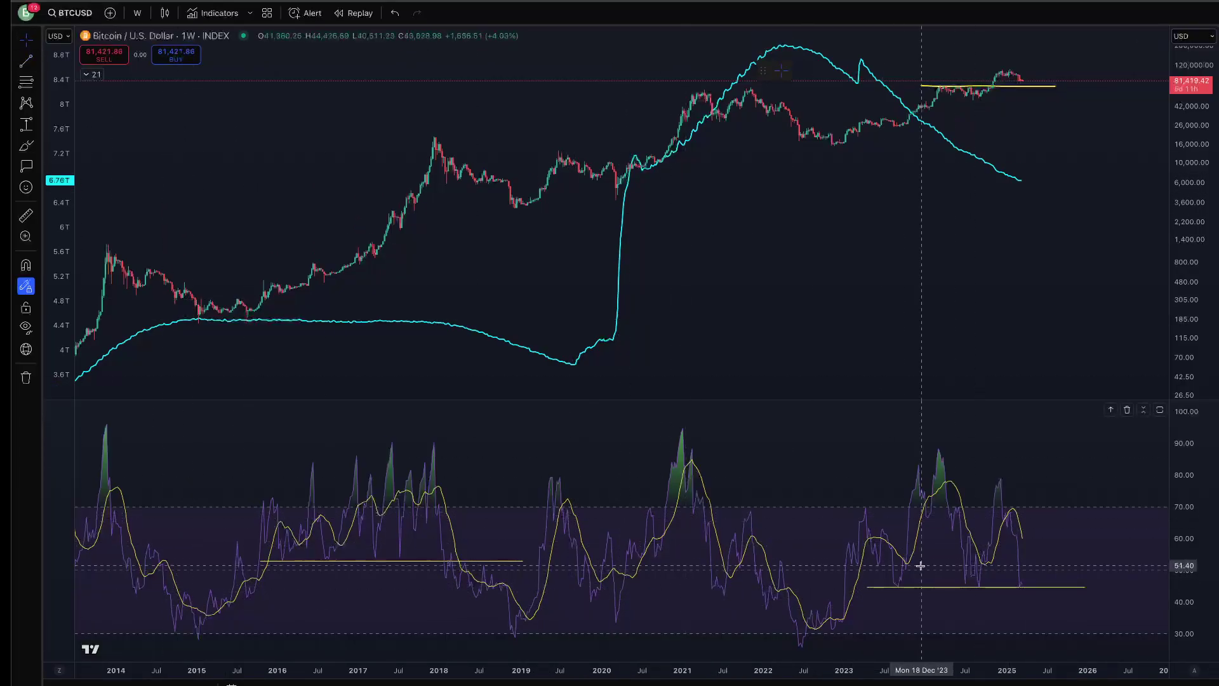
pyautogui.moveTo(865, 588); pyautogui.dragTo(520, 587)
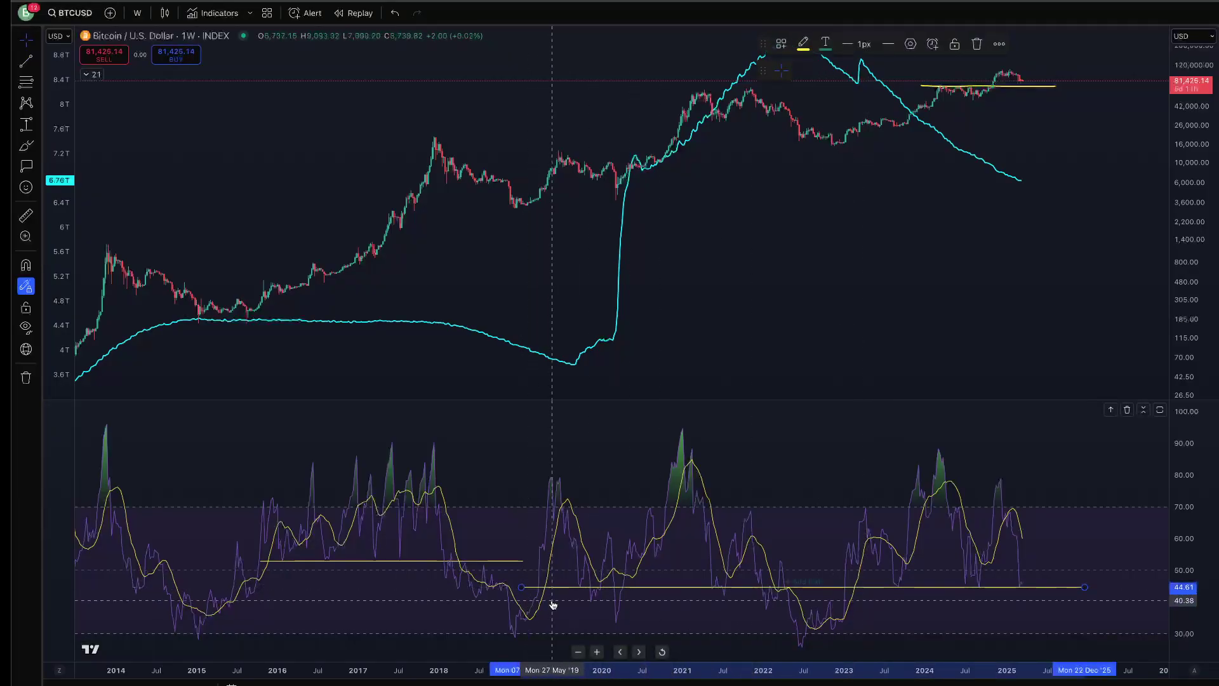
# Circle the two late-2019 RSI dips at the extended support line with the brush
pyautogui.click(37, 146)
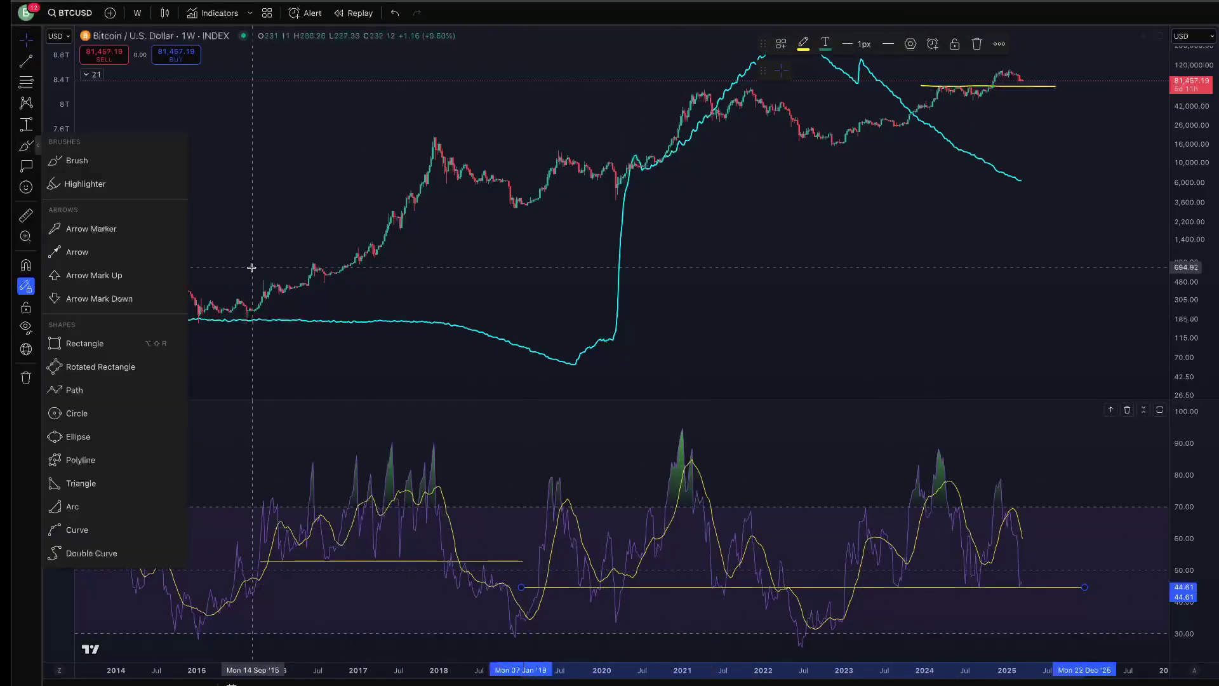
pyautogui.click(125, 172)
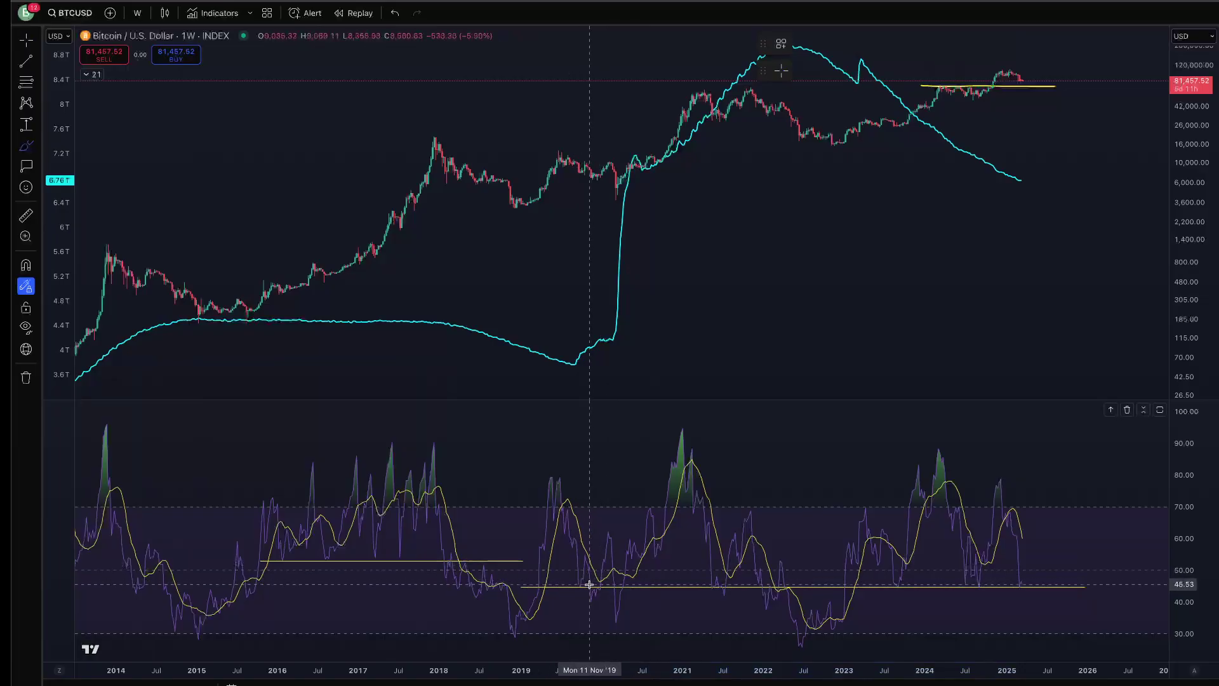
pyautogui.moveTo(589, 585); pyautogui.dragTo(589, 584)
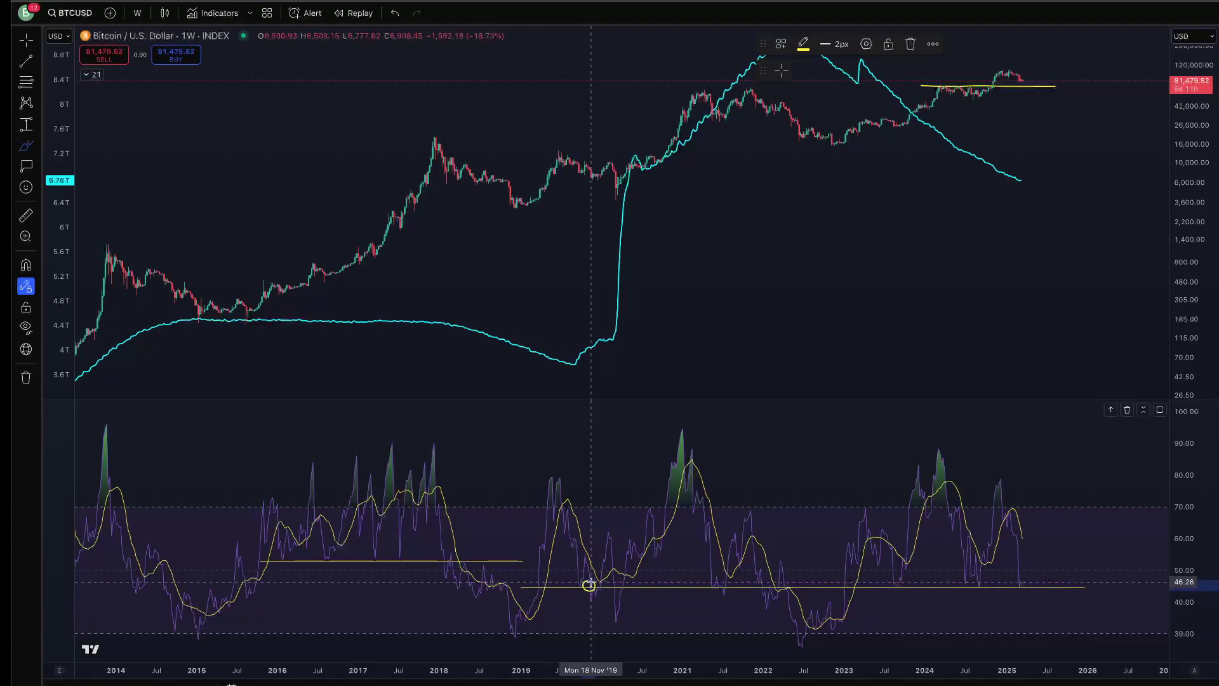
pyautogui.moveTo(582, 584); pyautogui.dragTo(600, 581)
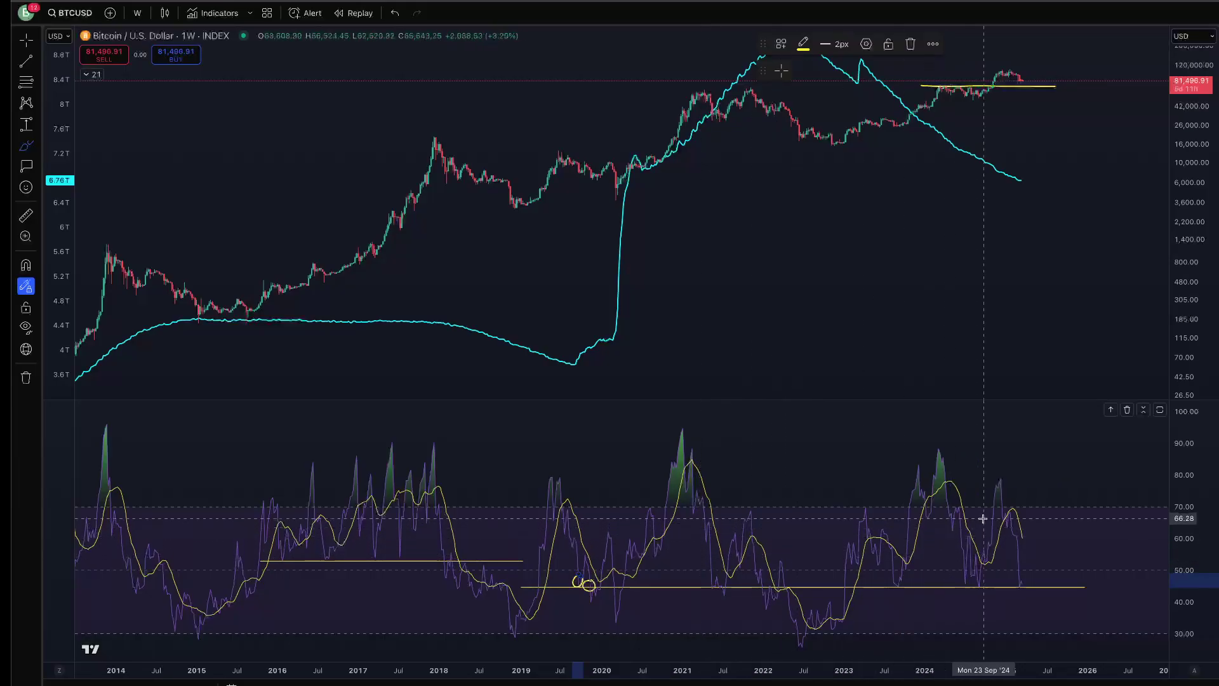
# Circle with the brush the RSI ranges of the 2023 to early-2025, 2016 to early-2018, and 2019 bull phases
pyautogui.moveTo(1016, 456)
pyautogui.mouseDown()
pyautogui.moveTo(947, 443)
pyautogui.moveTo(889, 581)
pyautogui.moveTo(1016, 508)
pyautogui.moveTo(985, 445)
pyautogui.mouseUp()
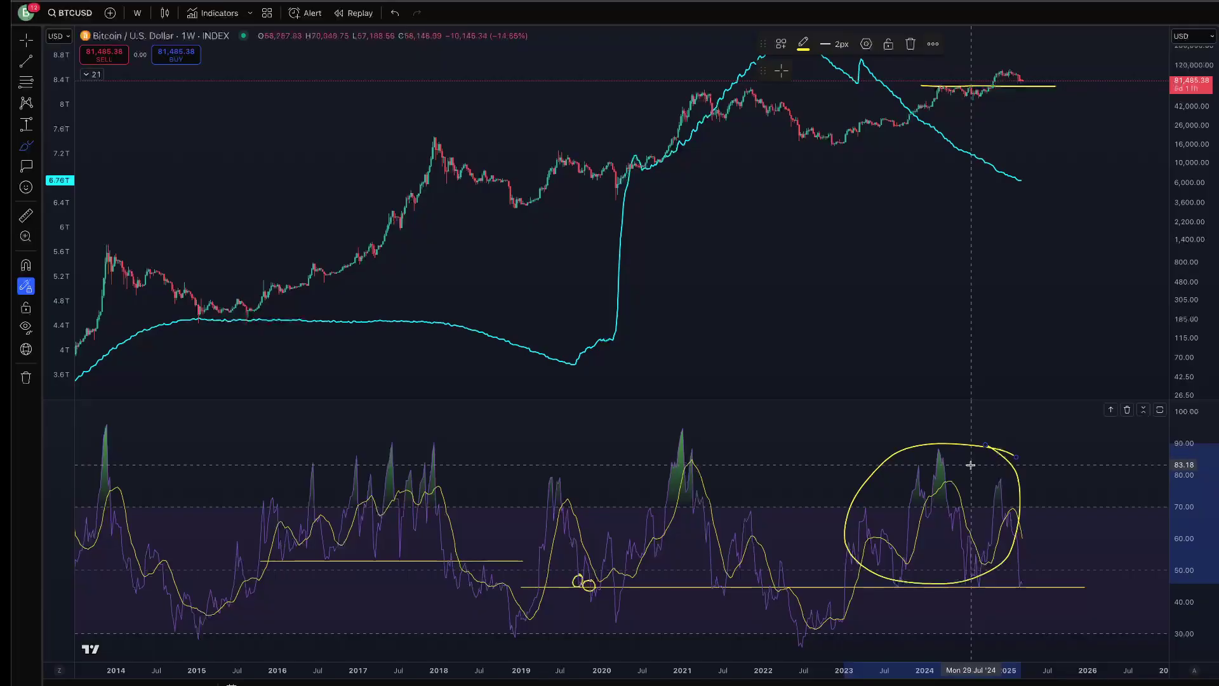
pyautogui.moveTo(413, 461)
pyautogui.mouseDown()
pyautogui.moveTo(279, 546)
pyautogui.moveTo(433, 471)
pyautogui.moveTo(392, 447)
pyautogui.mouseUp()
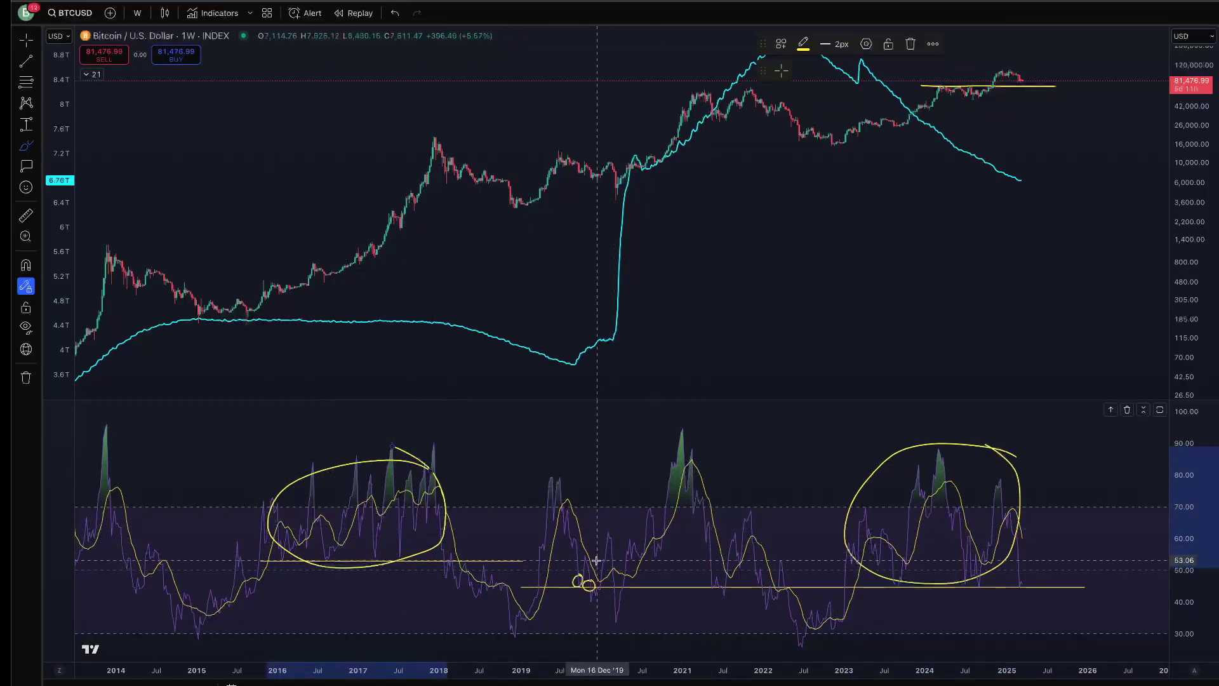
pyautogui.moveTo(593, 526)
pyautogui.mouseDown()
pyautogui.moveTo(571, 505)
pyautogui.moveTo(552, 512)
pyautogui.moveTo(546, 579)
pyautogui.moveTo(594, 578)
pyautogui.moveTo(600, 502)
pyautogui.mouseUp()
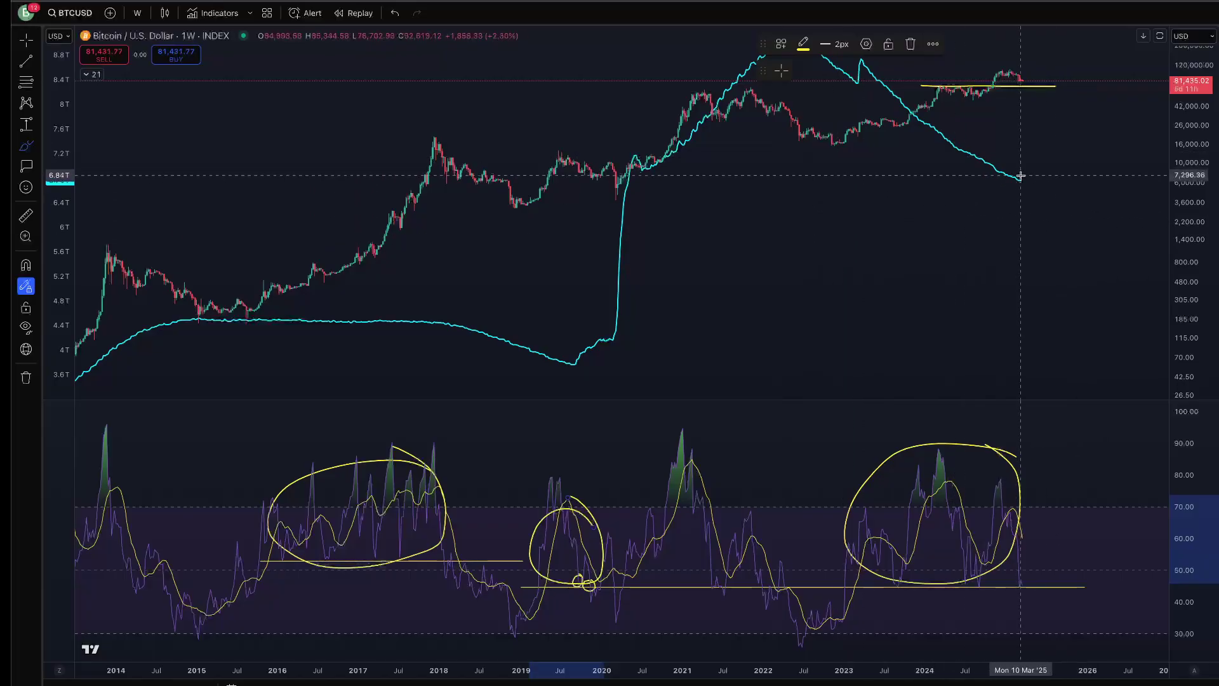
# Brush an arrow along the 2024–2025 decline in Fed total assets and circle its flat 2015–2017 stretch and its mid-2018 to 2019 decline
pyautogui.moveTo(971, 161); pyautogui.dragTo(1019, 172)
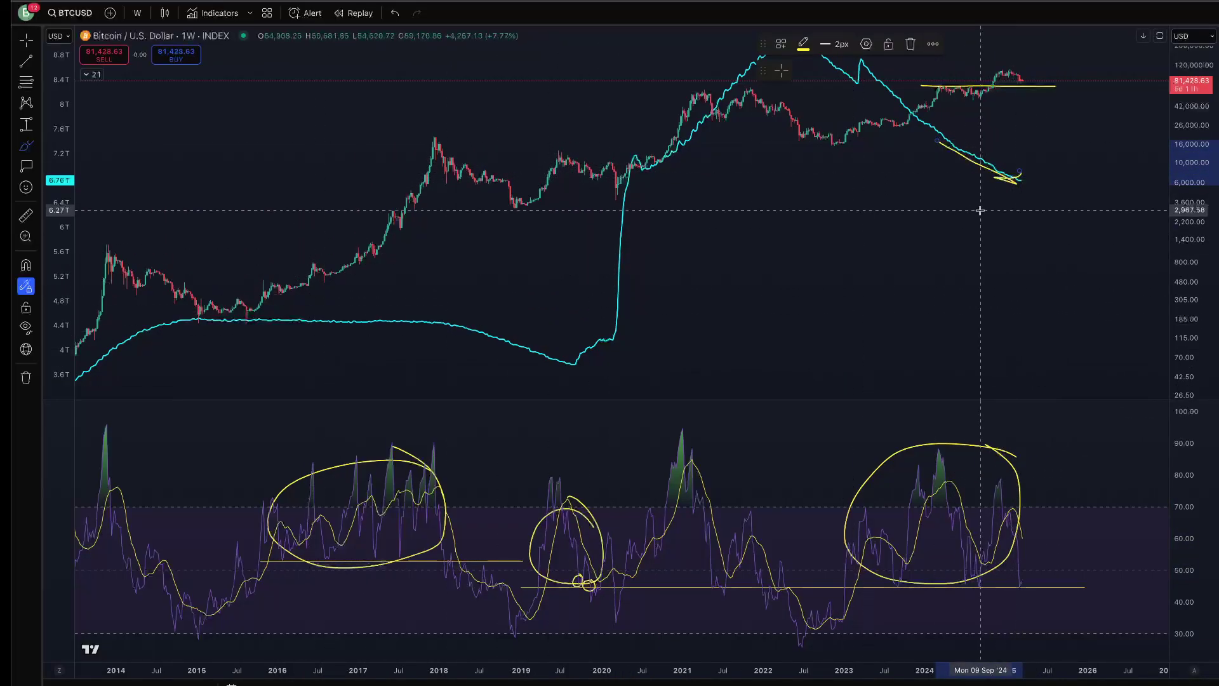
pyautogui.moveTo(397, 312)
pyautogui.mouseDown()
pyautogui.moveTo(168, 314)
pyautogui.moveTo(406, 317)
pyautogui.moveTo(373, 310)
pyautogui.mouseUp()
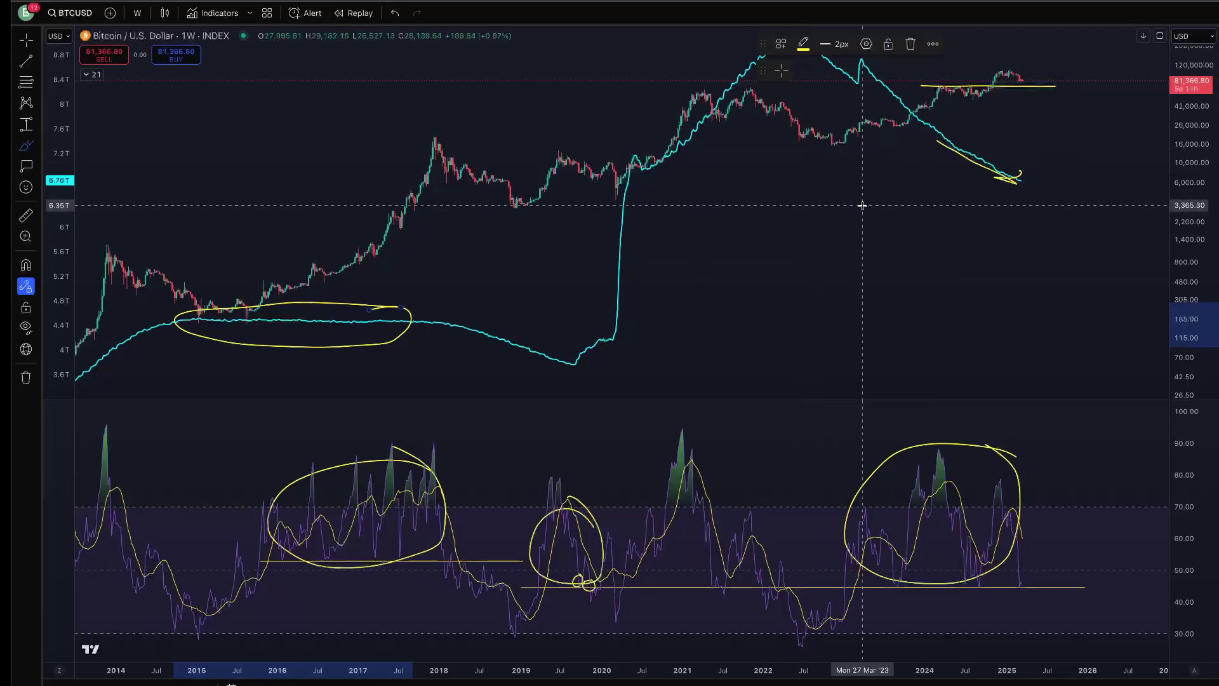
pyautogui.moveTo(551, 341)
pyautogui.mouseDown()
pyautogui.moveTo(517, 331)
pyautogui.moveTo(486, 352)
pyautogui.moveTo(543, 338)
pyautogui.mouseUp()
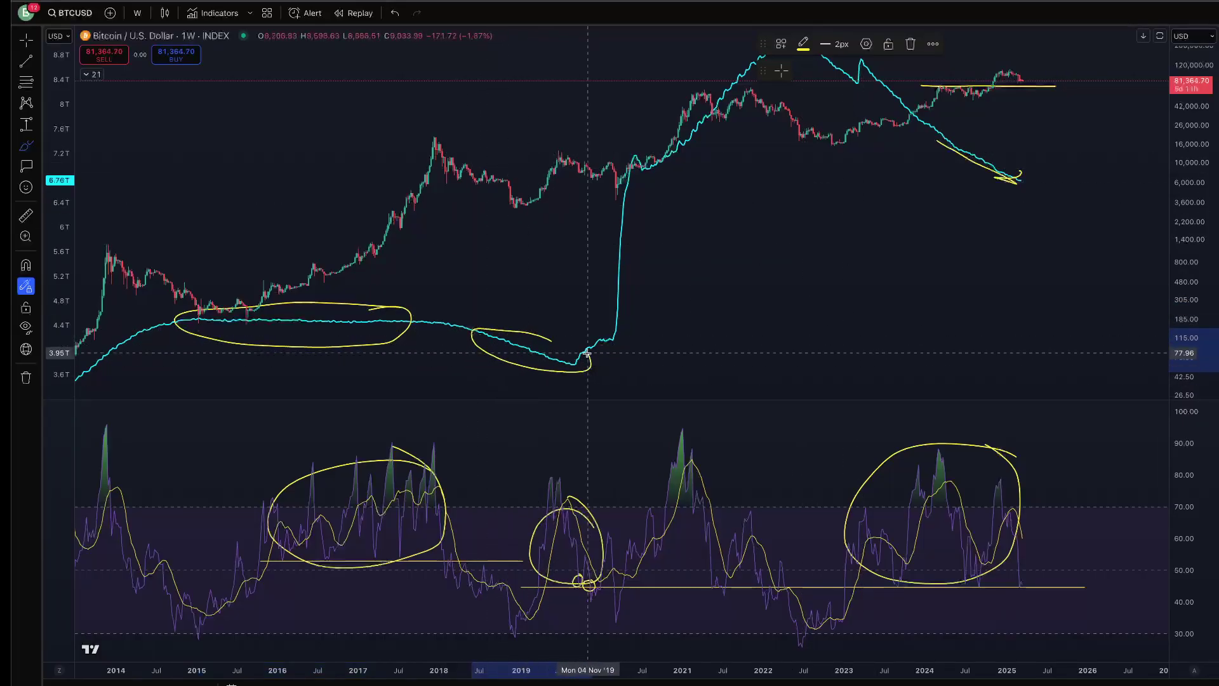
# Clear all drawings from the chart and delete the RSI pane
pyautogui.rightClick(770, 245)
pyautogui.click(804, 489)
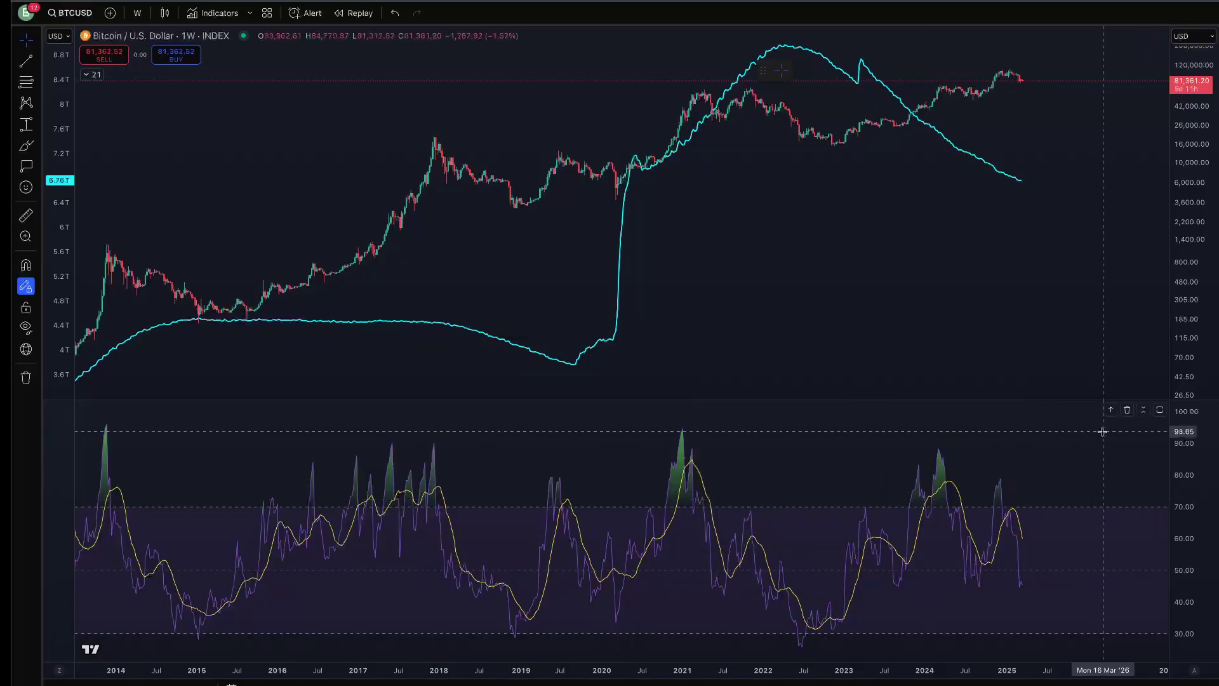
pyautogui.click(1121, 413)
# Add Bitcoin market cap dominance (BTC.D from CRYPTOCAP) as a comparison symbol on its own percentage scale
pyautogui.click(111, 13)
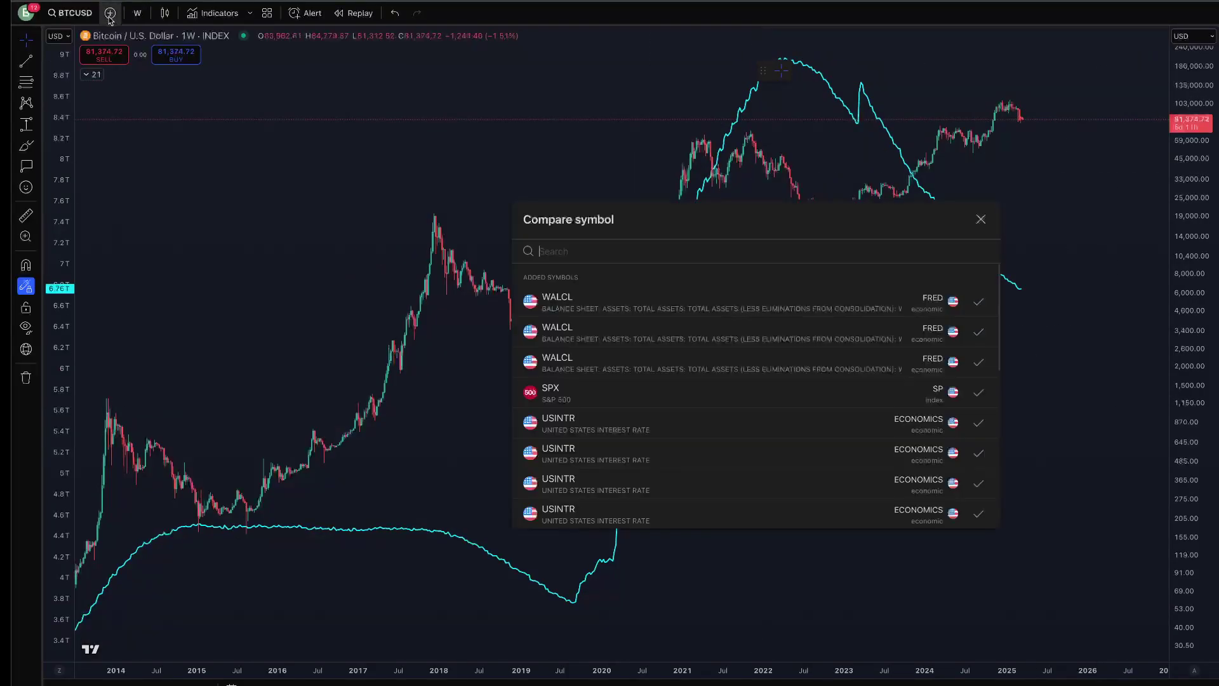
pyautogui.write('BTC.D')
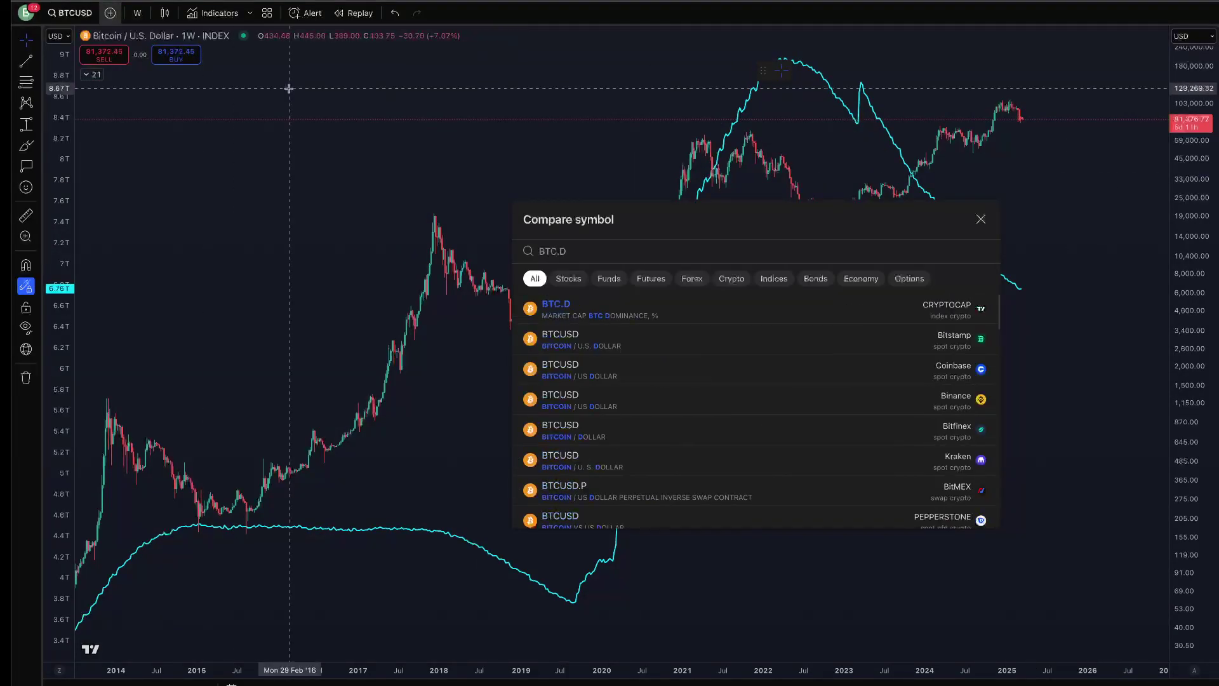
pyautogui.click(846, 309)
pyautogui.click(980, 219)
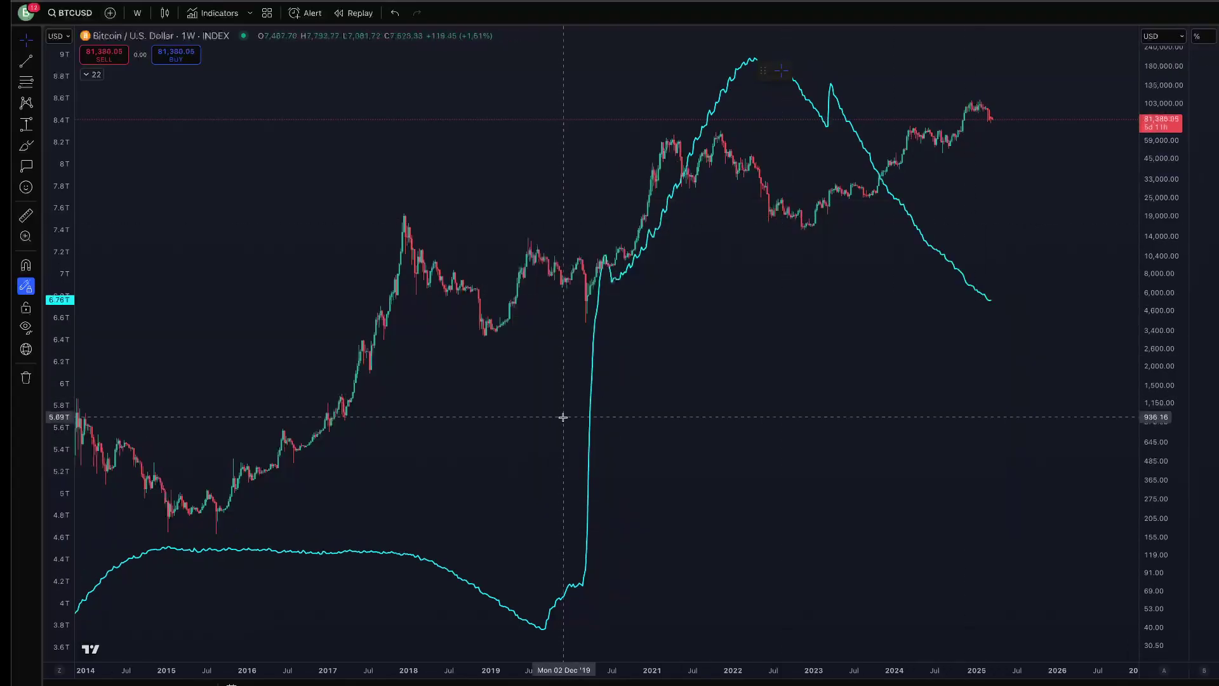
# Draw a vertical line at 2 September 2019 from the Fed assets low up past price, and circle the dominance peak on it
pyautogui.moveTo(529, 398); pyautogui.dragTo(612, 381)
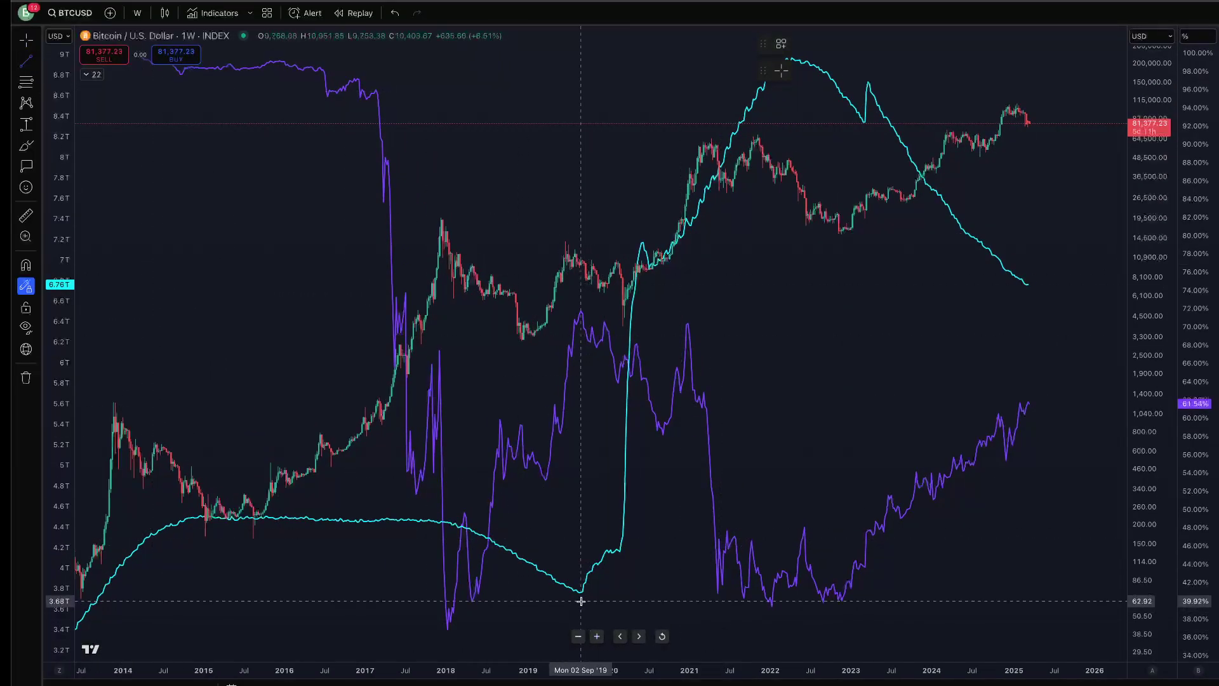
pyautogui.moveTo(581, 600); pyautogui.dragTo(580, 140)
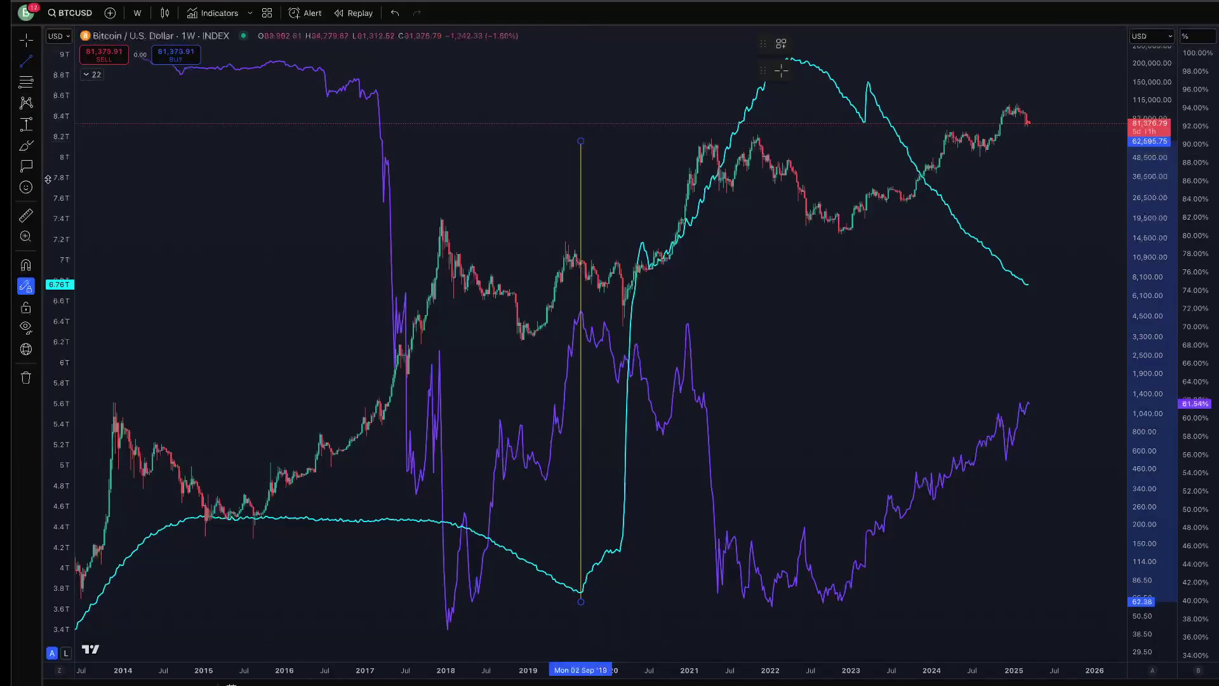
pyautogui.click(579, 316)
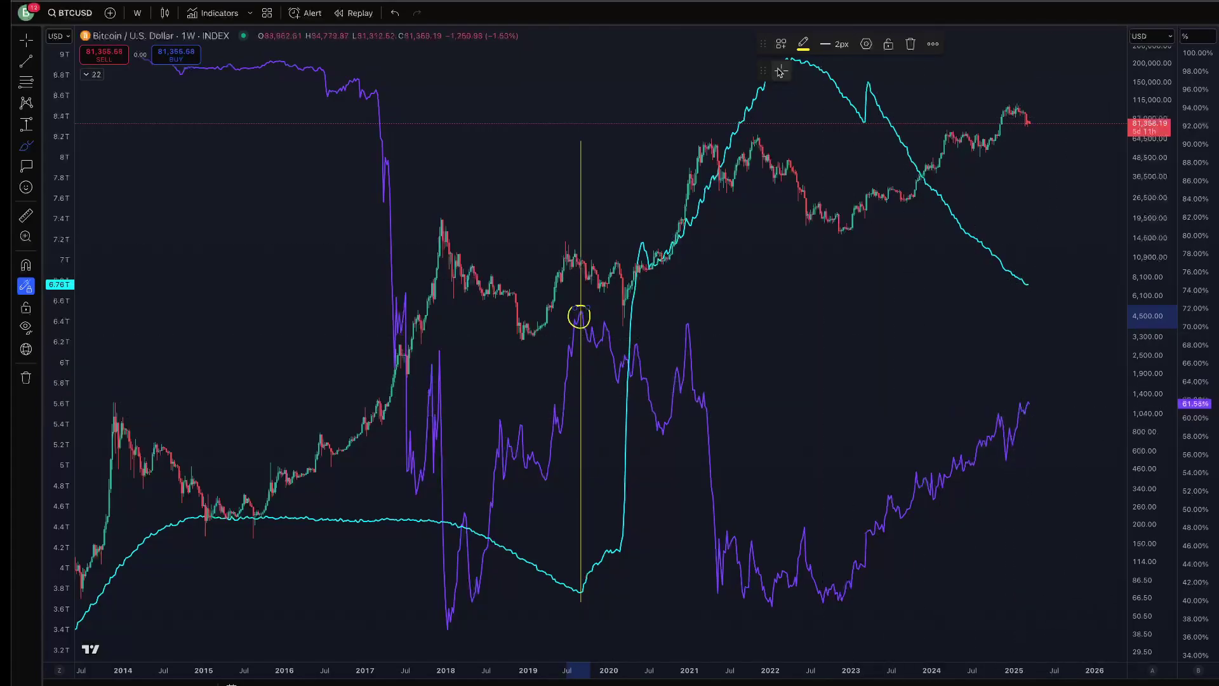
# Circle Bitcoin's 2016 to mid-2017 price rise and the late-2019 upturn in Fed total assets with the brush
pyautogui.moveTo(389, 407); pyautogui.dragTo(380, 384)
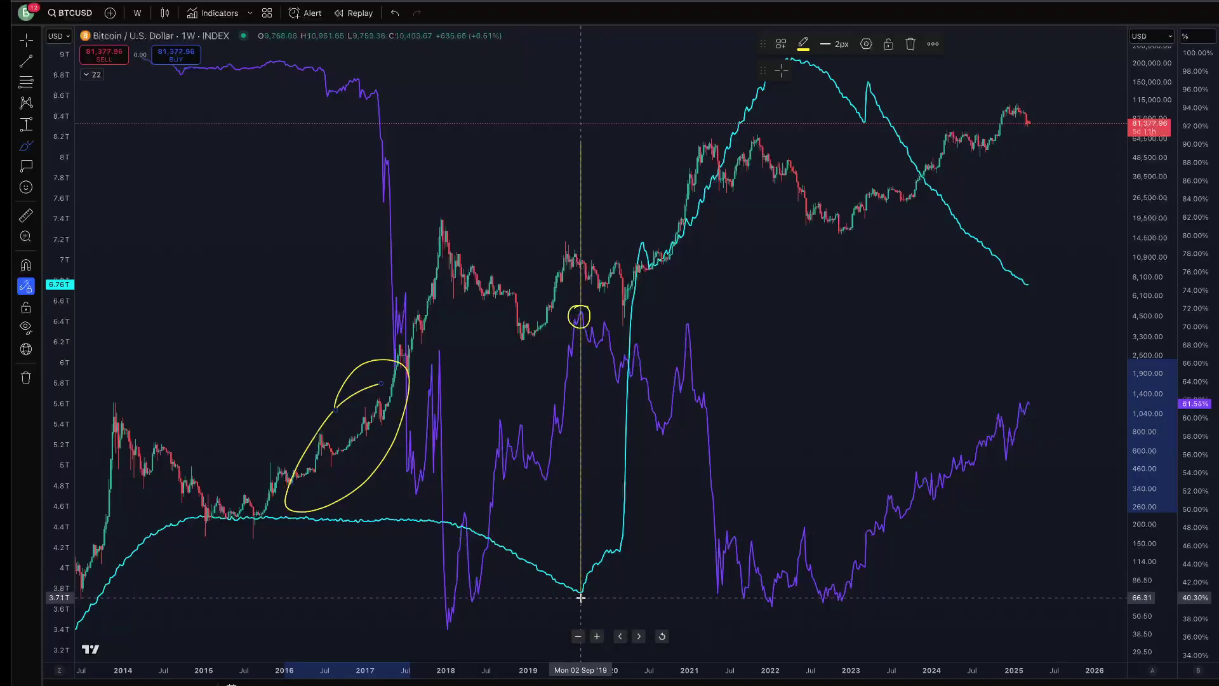
pyautogui.moveTo(606, 547)
pyautogui.mouseDown()
pyautogui.moveTo(559, 574)
pyautogui.moveTo(619, 547)
pyautogui.mouseUp()
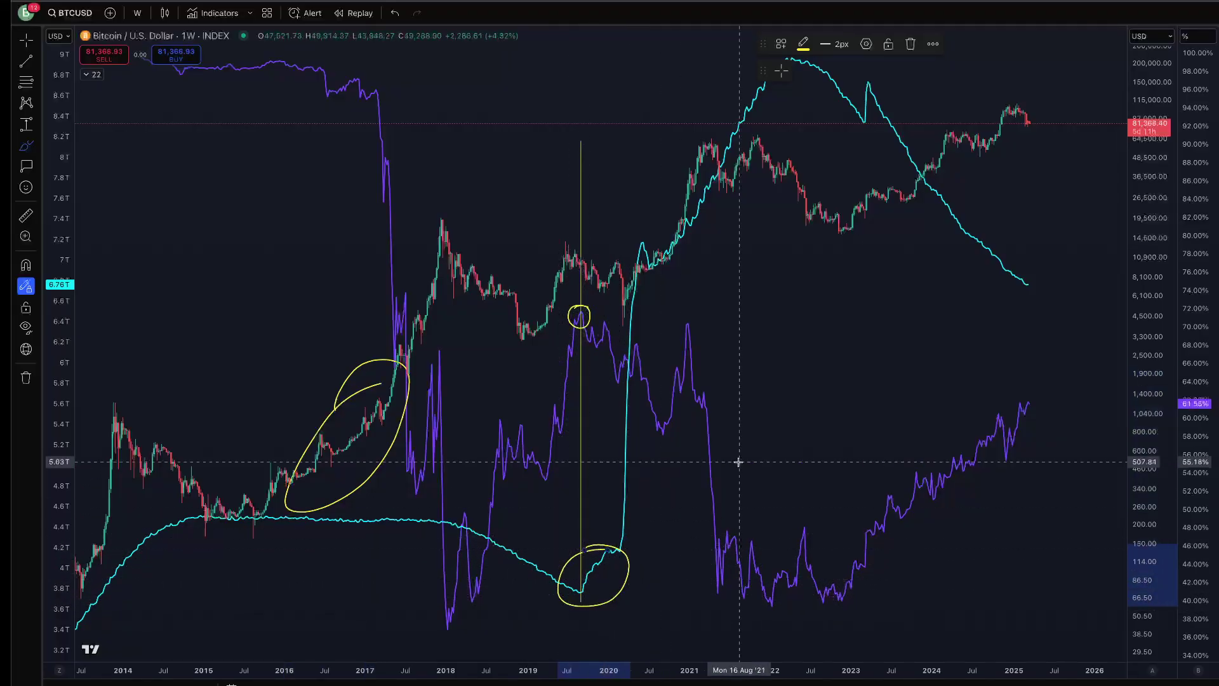
# Clear all drawings and circle Bitcoin's early-2020 price drop with the brush
pyautogui.rightClick(806, 387)
pyautogui.click(889, 624)
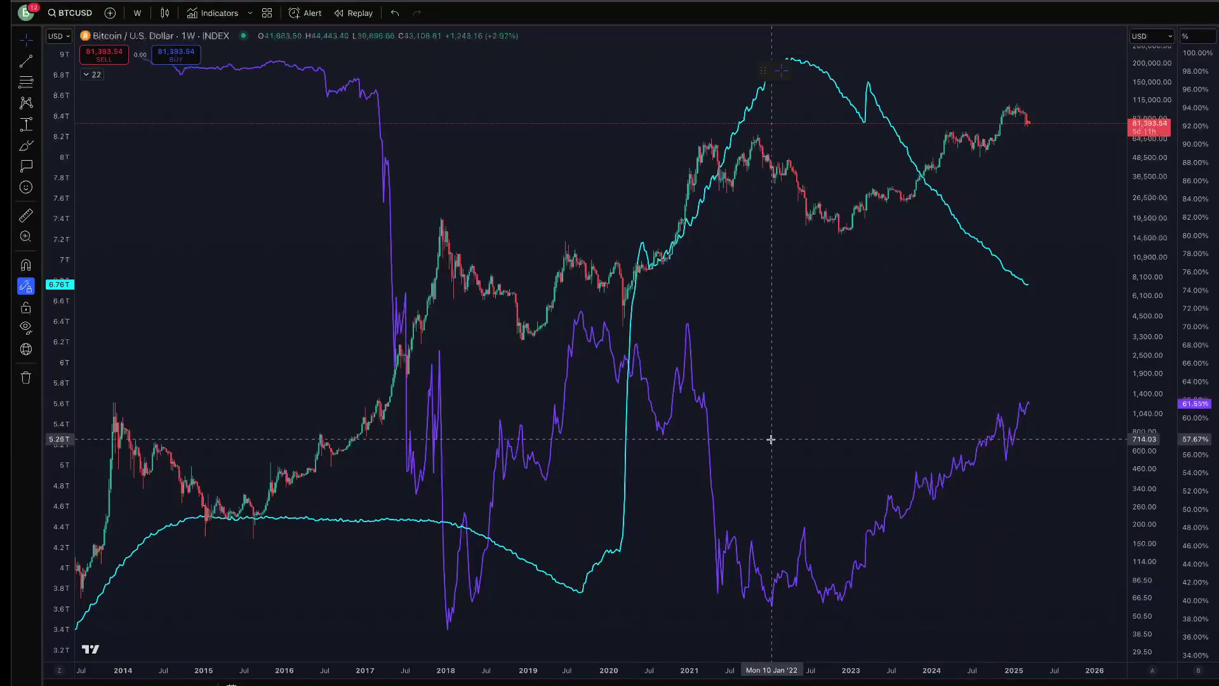
pyautogui.click(21, 150)
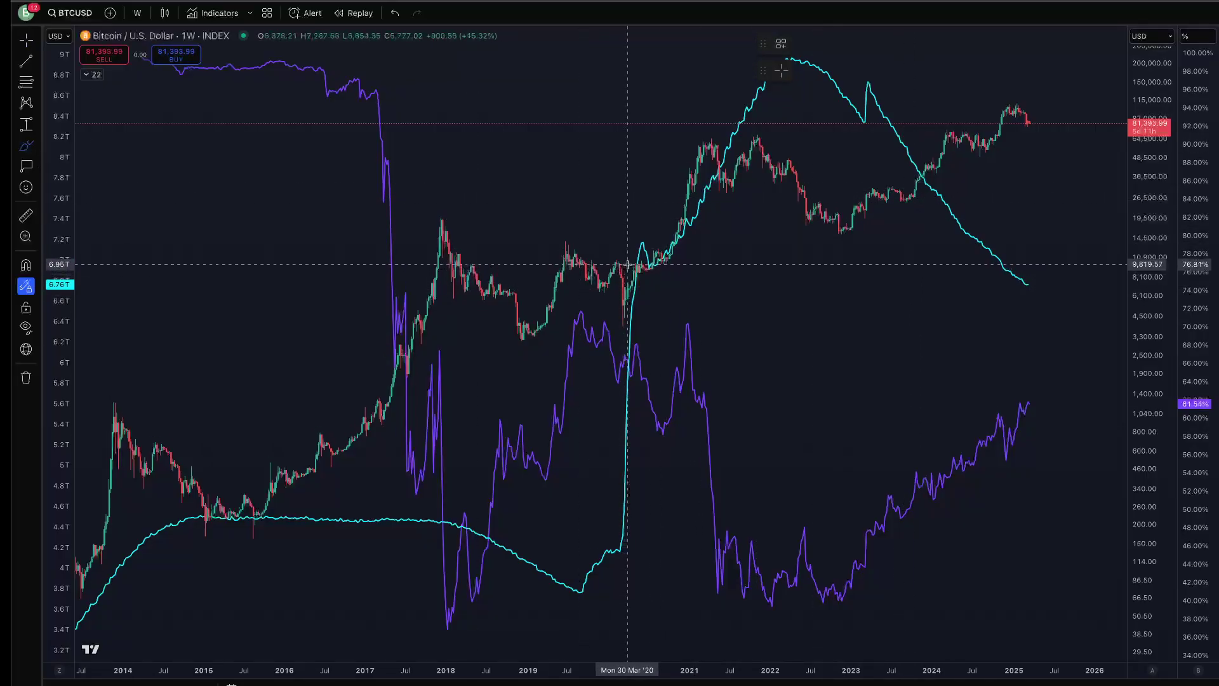
pyautogui.moveTo(627, 263)
pyautogui.mouseDown()
pyautogui.moveTo(602, 283)
pyautogui.moveTo(637, 298)
pyautogui.moveTo(576, 254)
pyautogui.mouseUp()
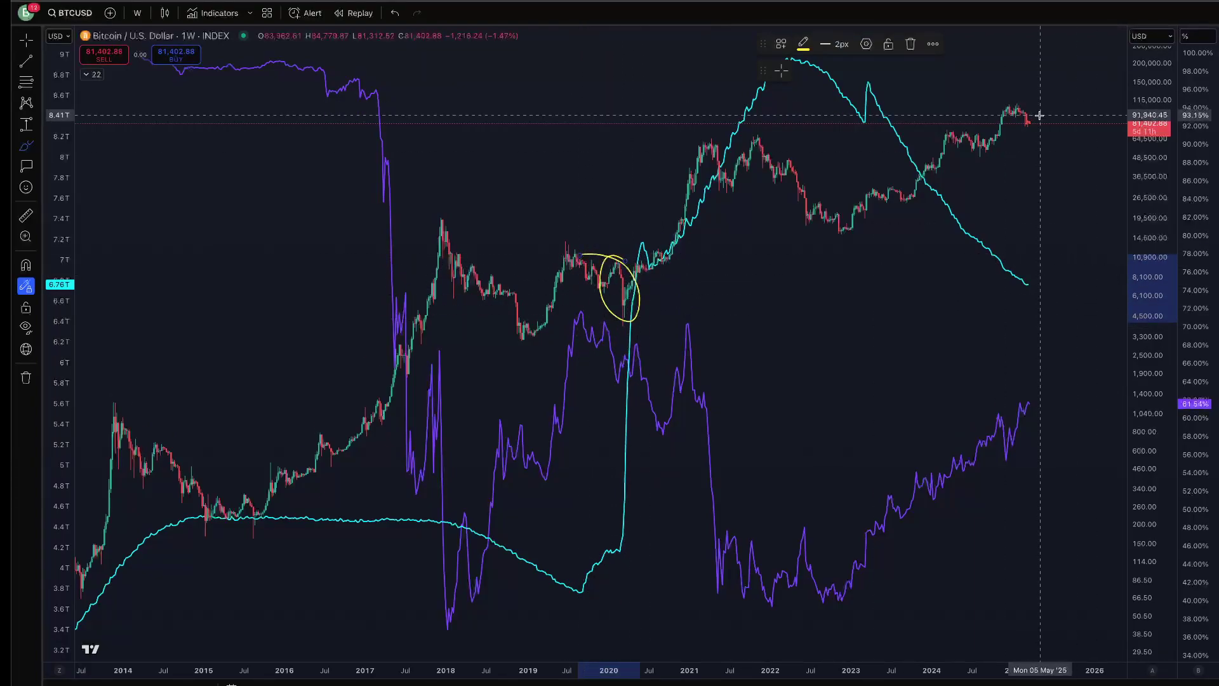
# Remove the Bitcoin dominance comparison line and delete the brush circle around the early-2020 price drop
pyautogui.press('Escape')
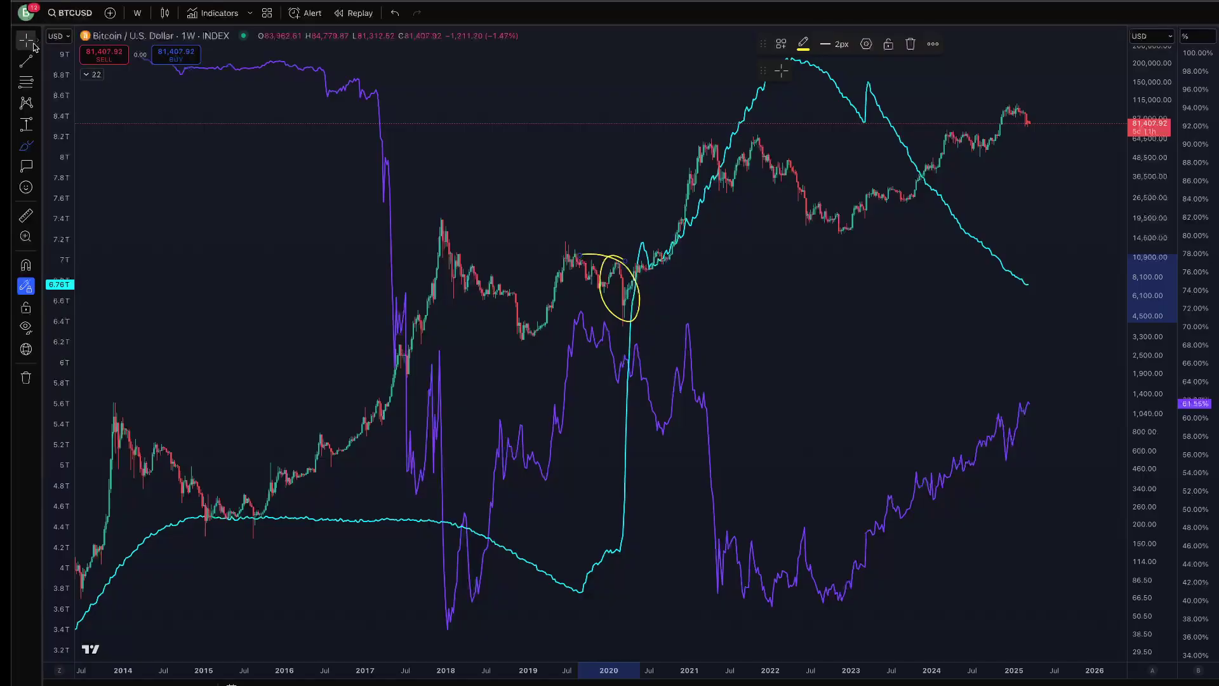
pyautogui.click(931, 485)
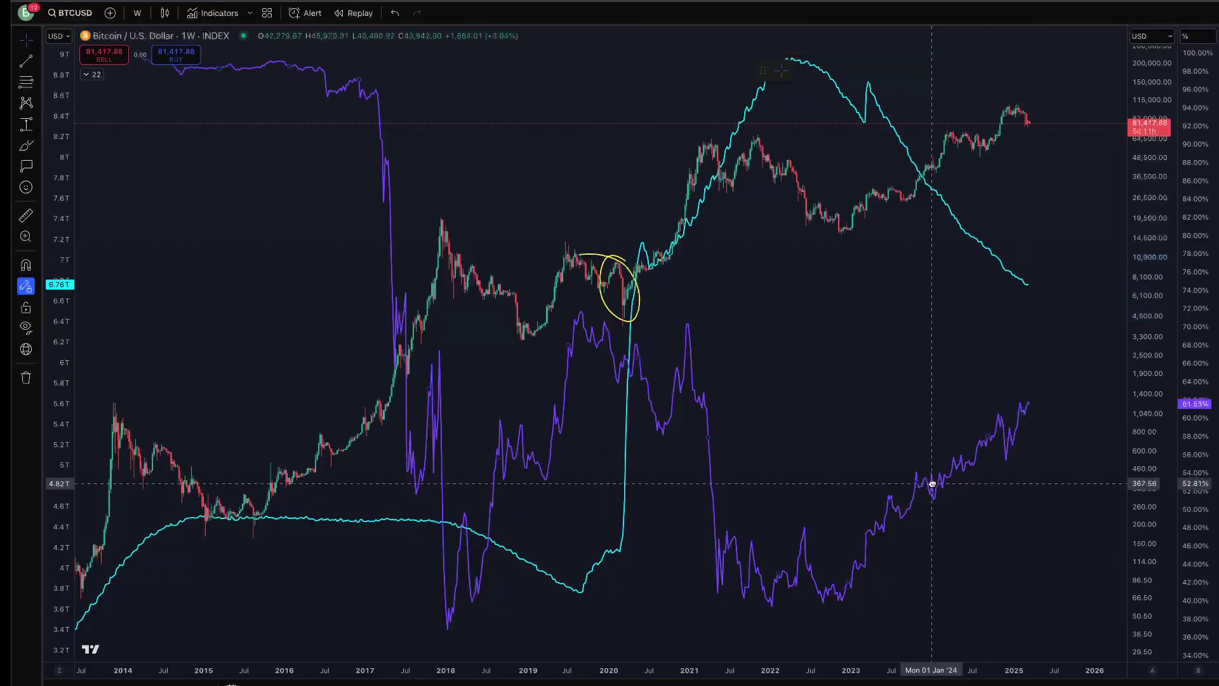
pyautogui.press('Delete')
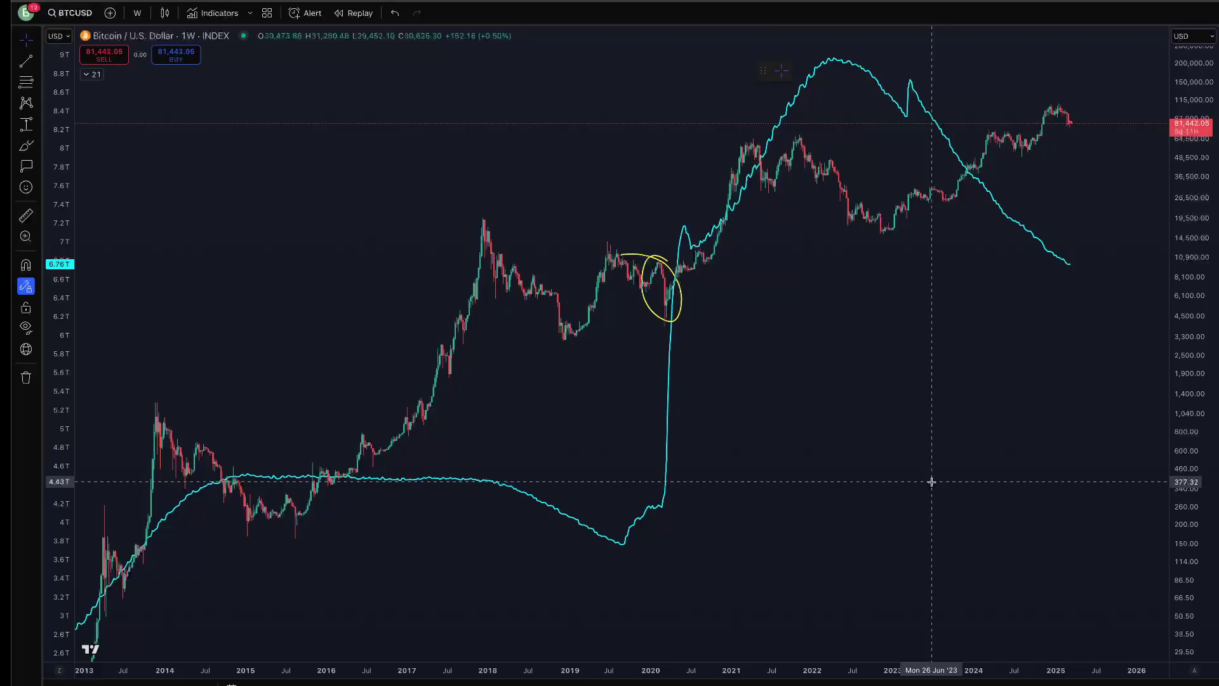
pyautogui.click(649, 262)
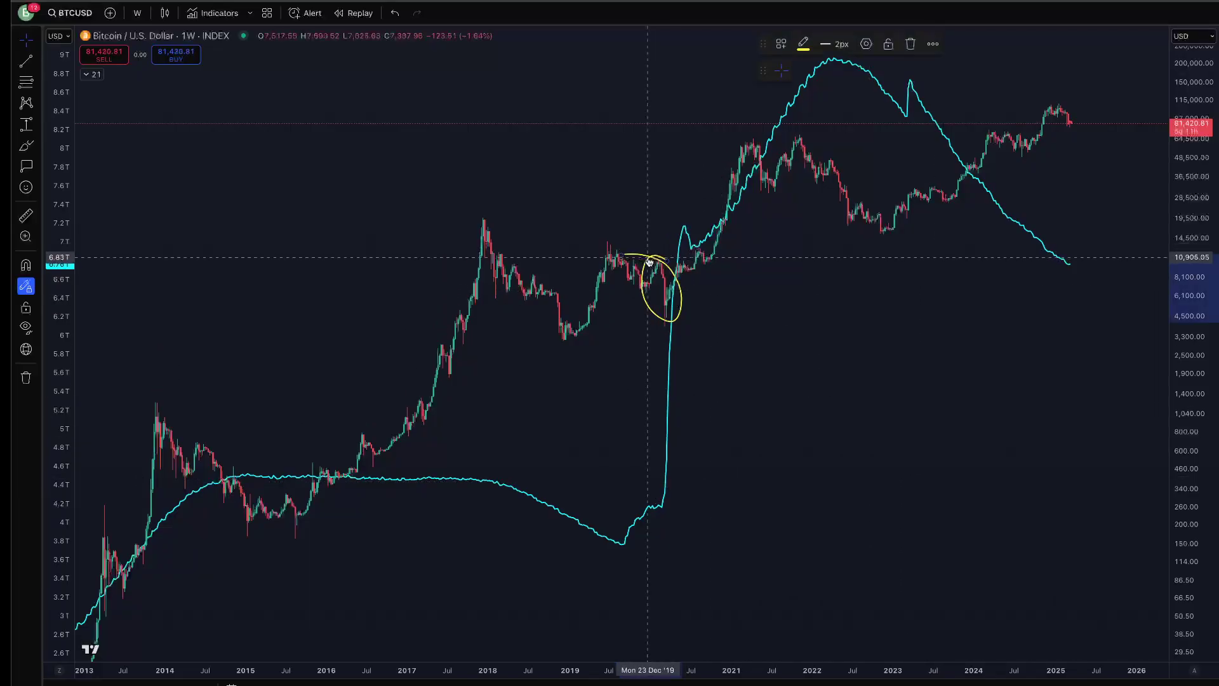
pyautogui.press('Delete')
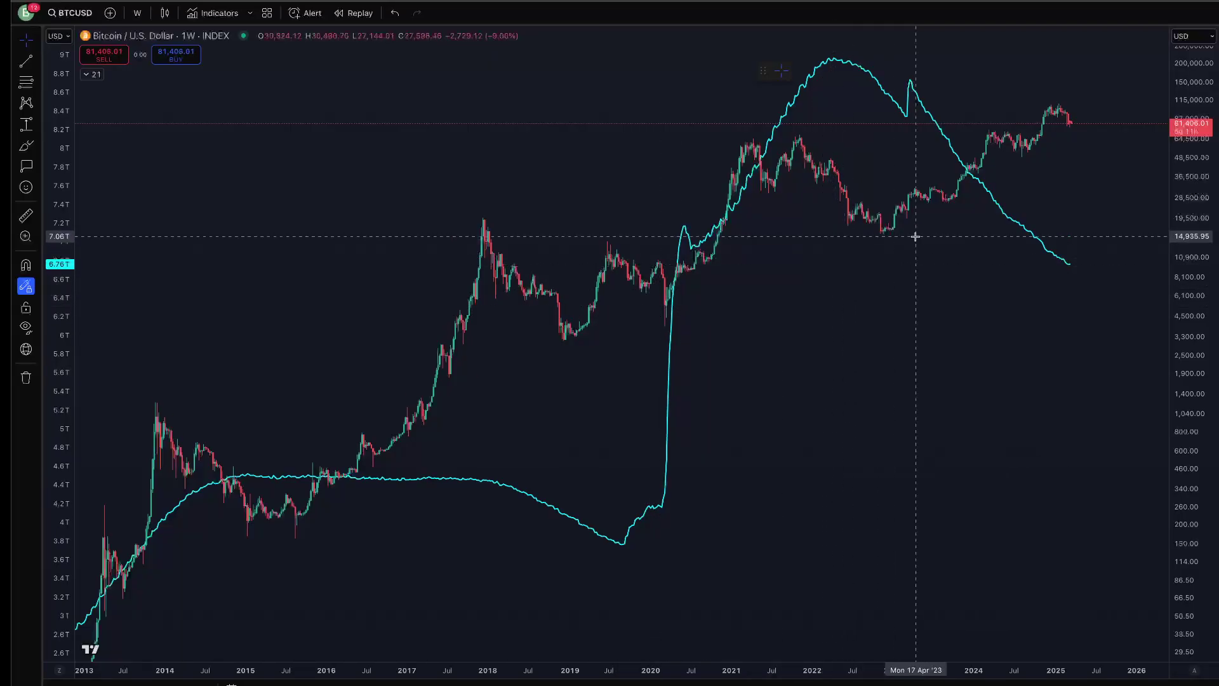
# Add the Relative Strength Index indicator below the Bitcoin price chart
pyautogui.click(226, 13)
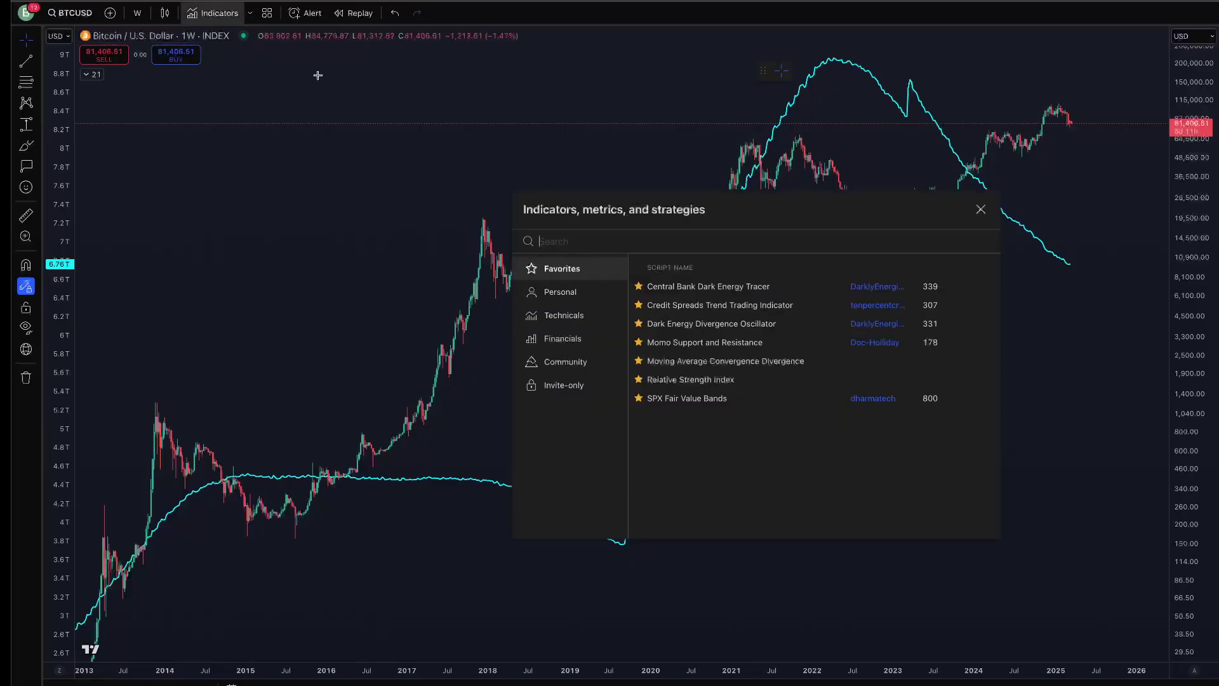
pyautogui.click(720, 379)
pyautogui.click(981, 210)
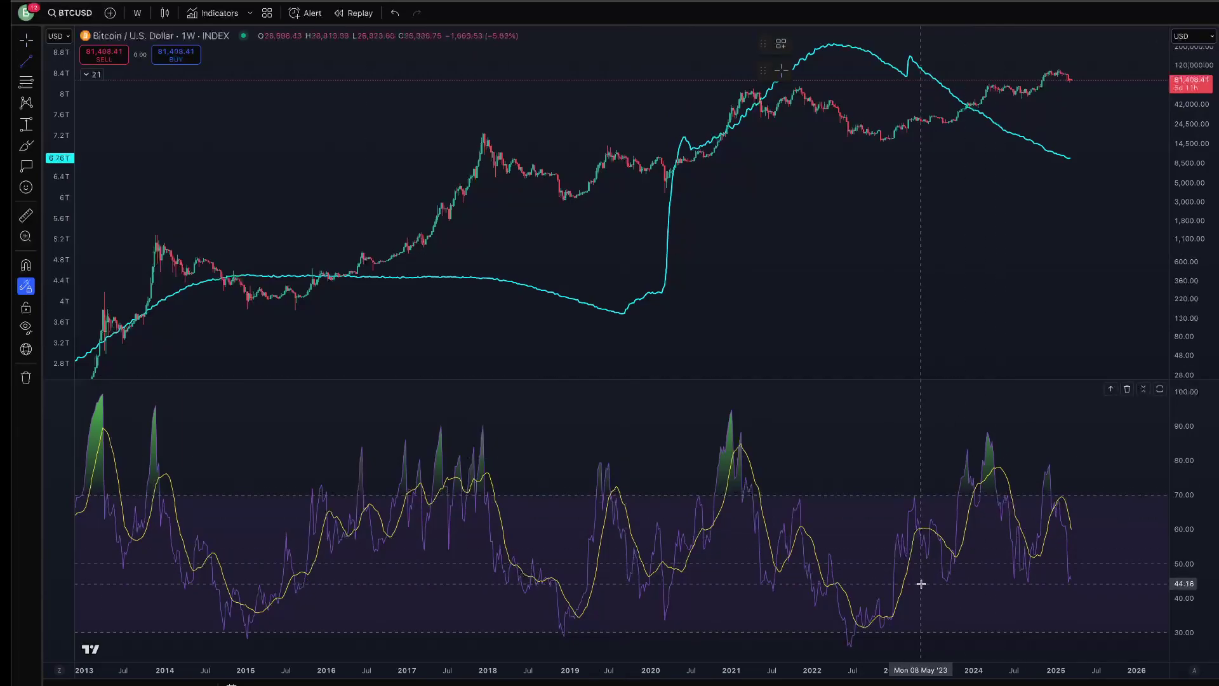
# Draw horizontal RSI support lines at about 44.67 from May 2023 to February 2026 and about 53.14 from October 2015 to the end of 2017
pyautogui.moveTo(920, 581); pyautogui.dragTo(1147, 581)
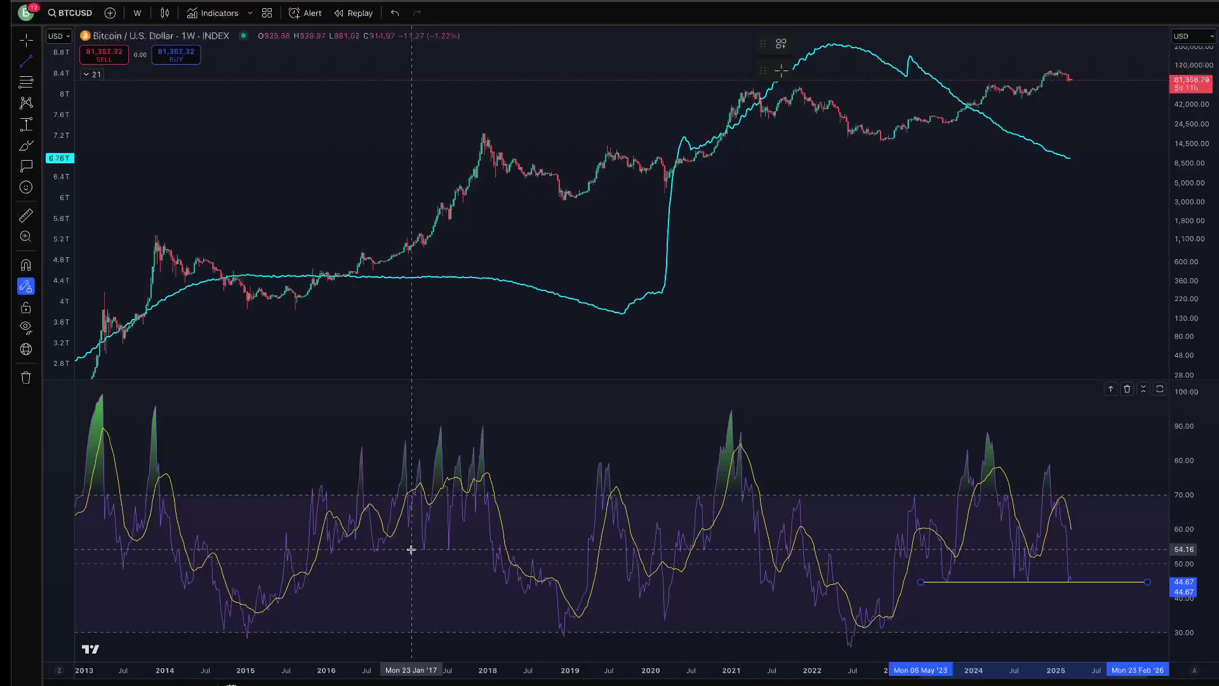
pyautogui.click(306, 551)
pyautogui.click(481, 551)
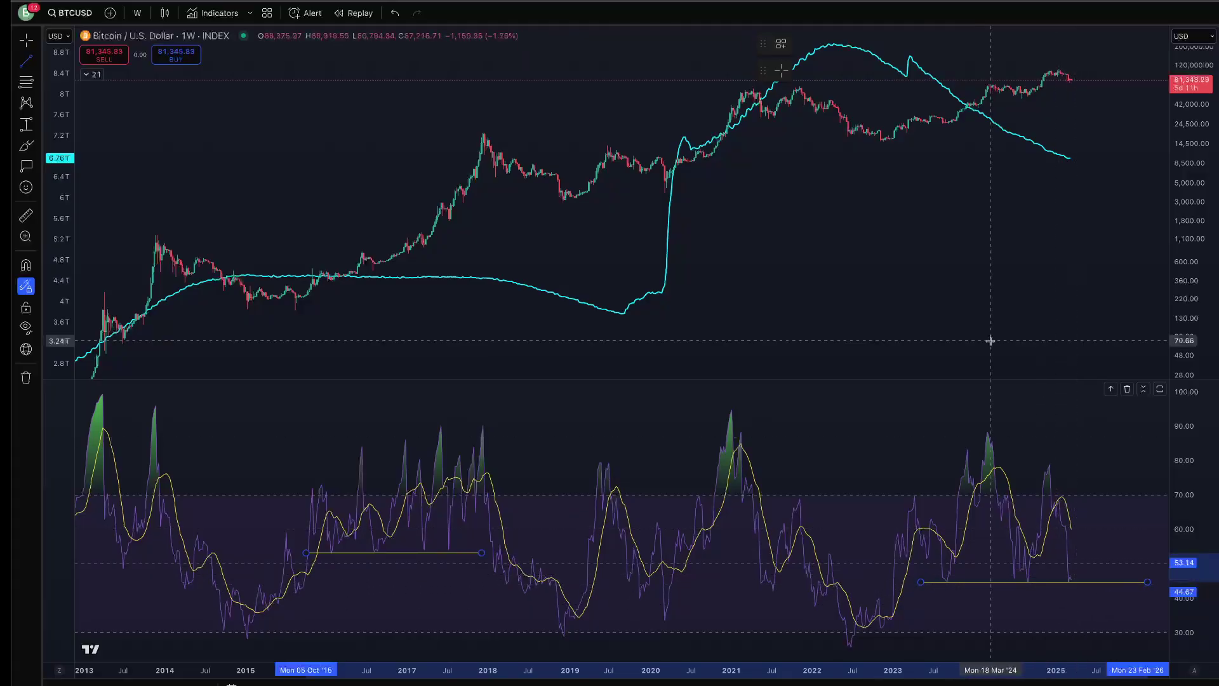
# Draw a horizontal price support line at about 74,758 from 6 November 2023 to late 2025
pyautogui.click(959, 83)
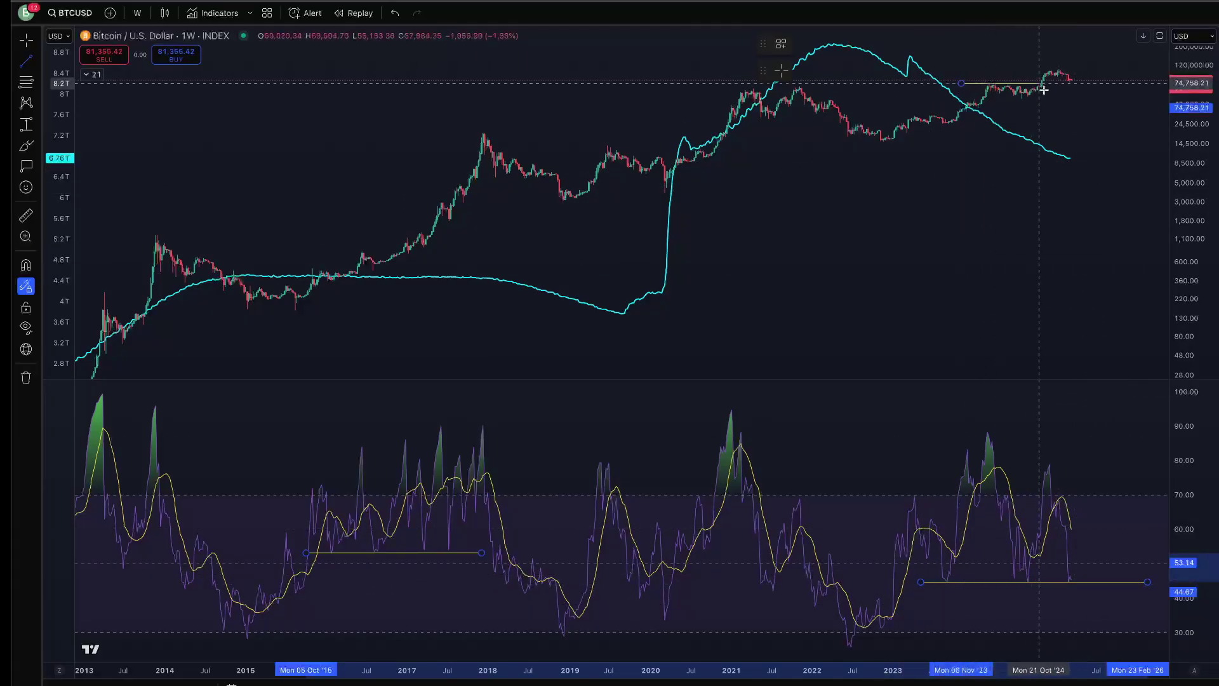
pyautogui.click(1128, 83)
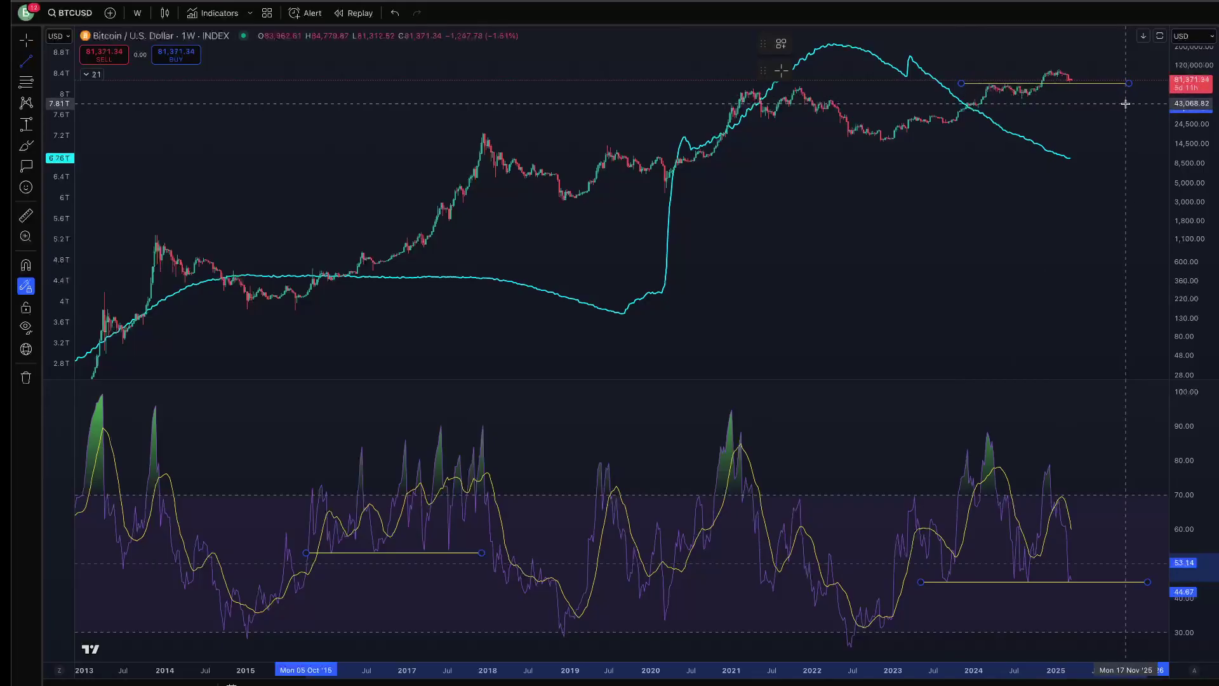
# Circle the late-2019 to early-2020 RSI dips with the brush, and mark a possible RSI dip below the current support line around April 2025
pyautogui.click(26, 145)
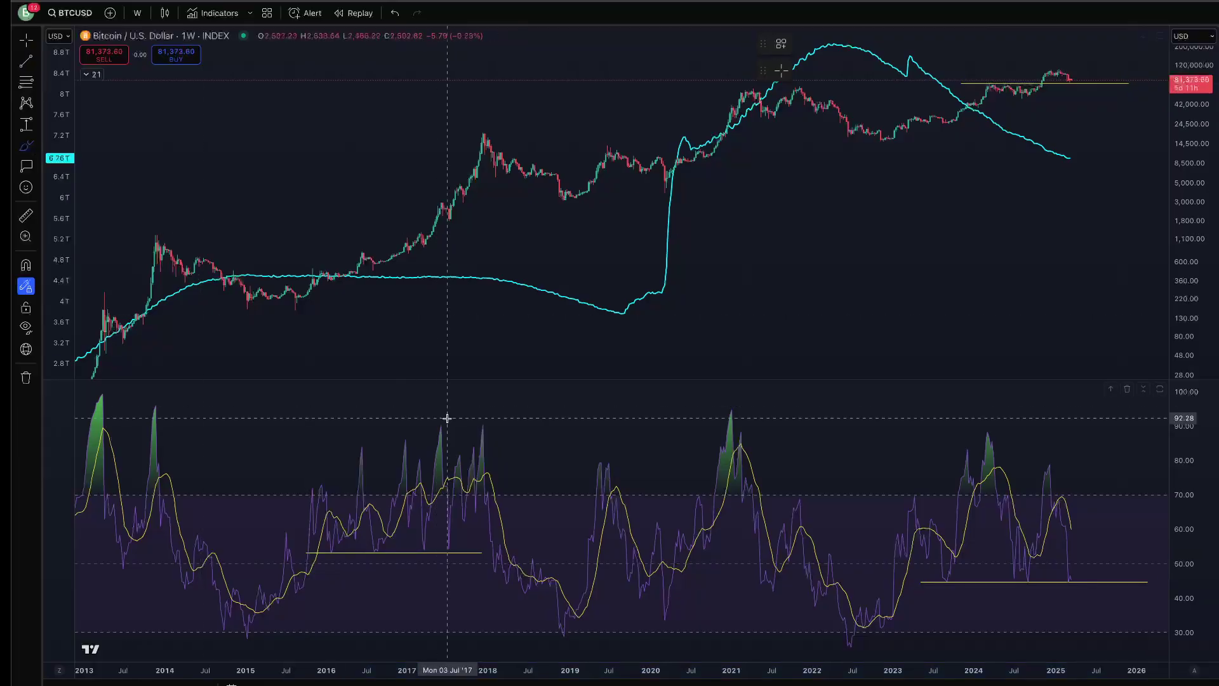
pyautogui.moveTo(635, 547)
pyautogui.mouseDown()
pyautogui.moveTo(666, 628)
pyautogui.moveTo(629, 540)
pyautogui.mouseUp()
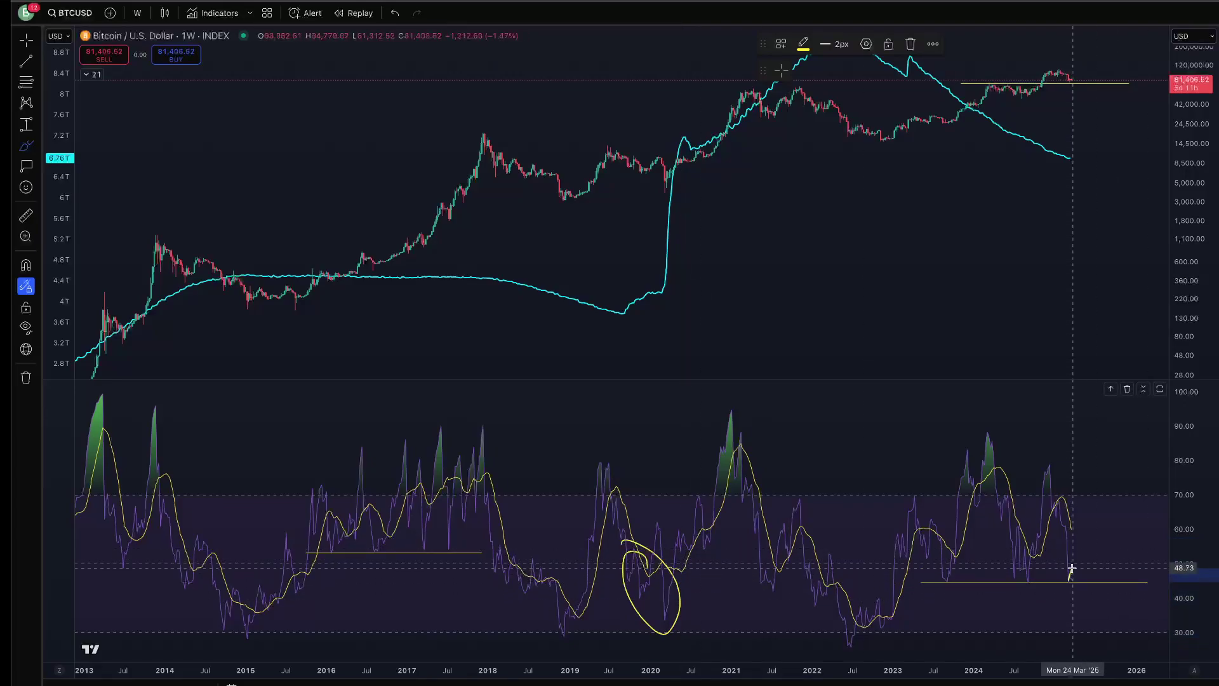
pyautogui.moveTo(1070, 579)
pyautogui.mouseDown()
pyautogui.moveTo(1082, 597)
pyautogui.moveTo(1078, 579)
pyautogui.mouseUp()
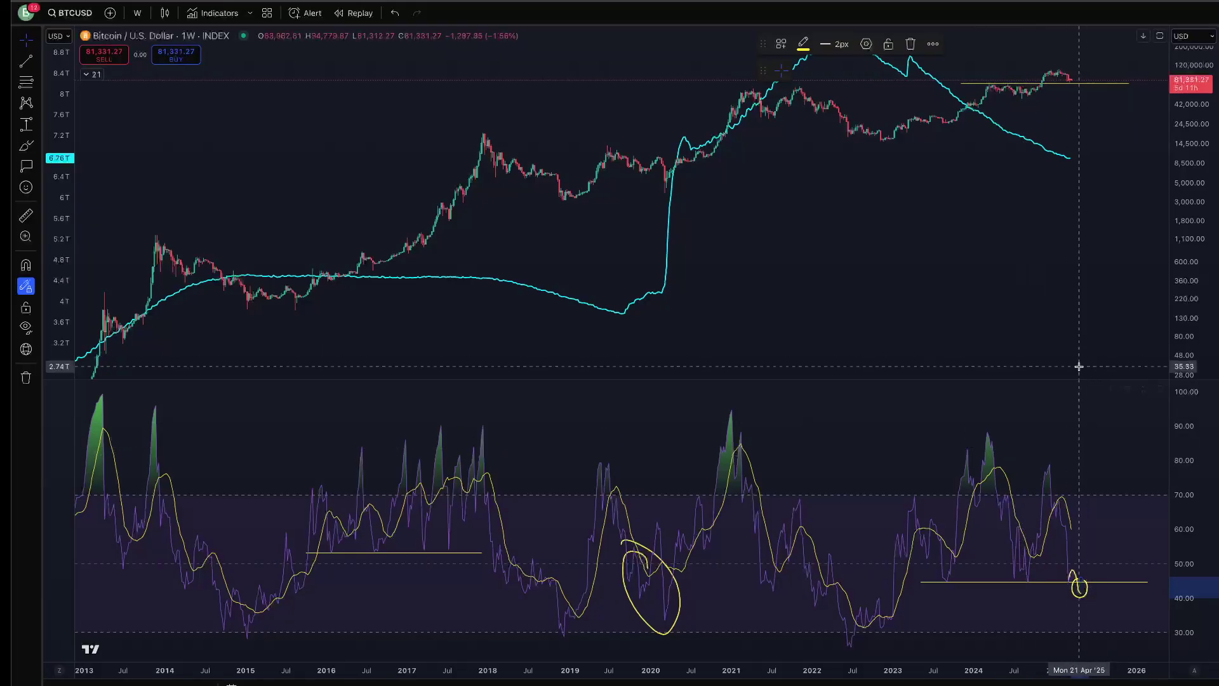
# Clear all drawings and remove the Federal Reserve total assets line from the chart
pyautogui.rightClick(850, 435)
pyautogui.click(955, 661)
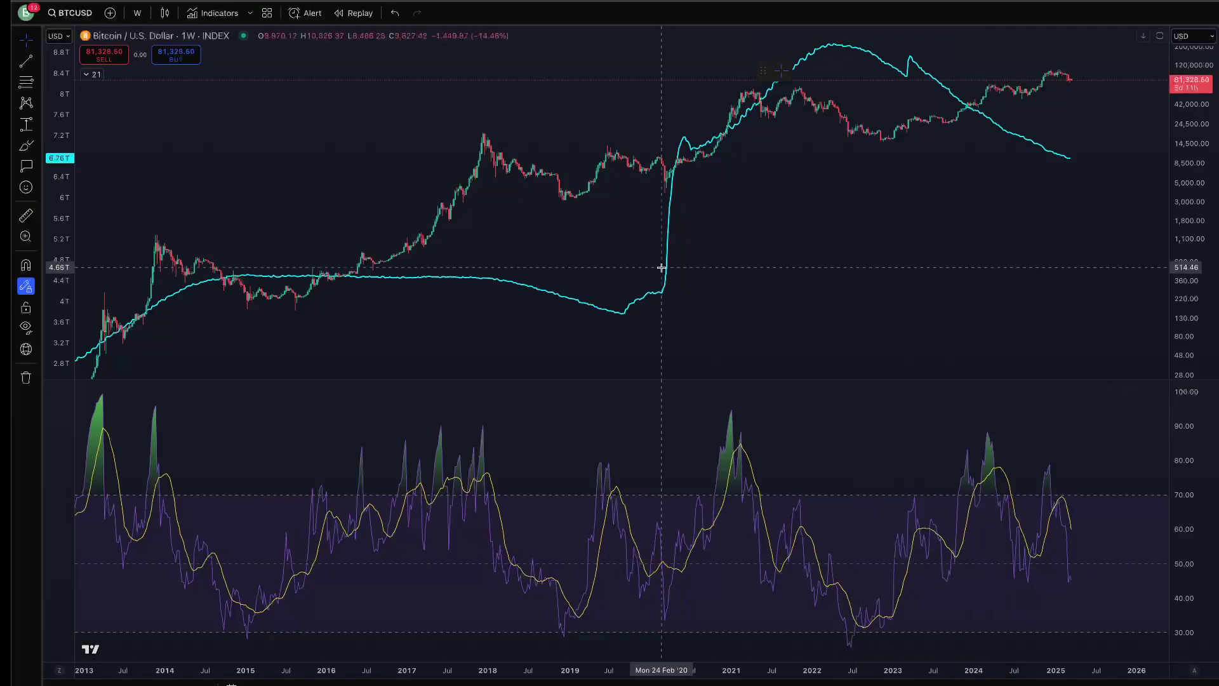
pyautogui.click(664, 264)
pyautogui.press('Delete')
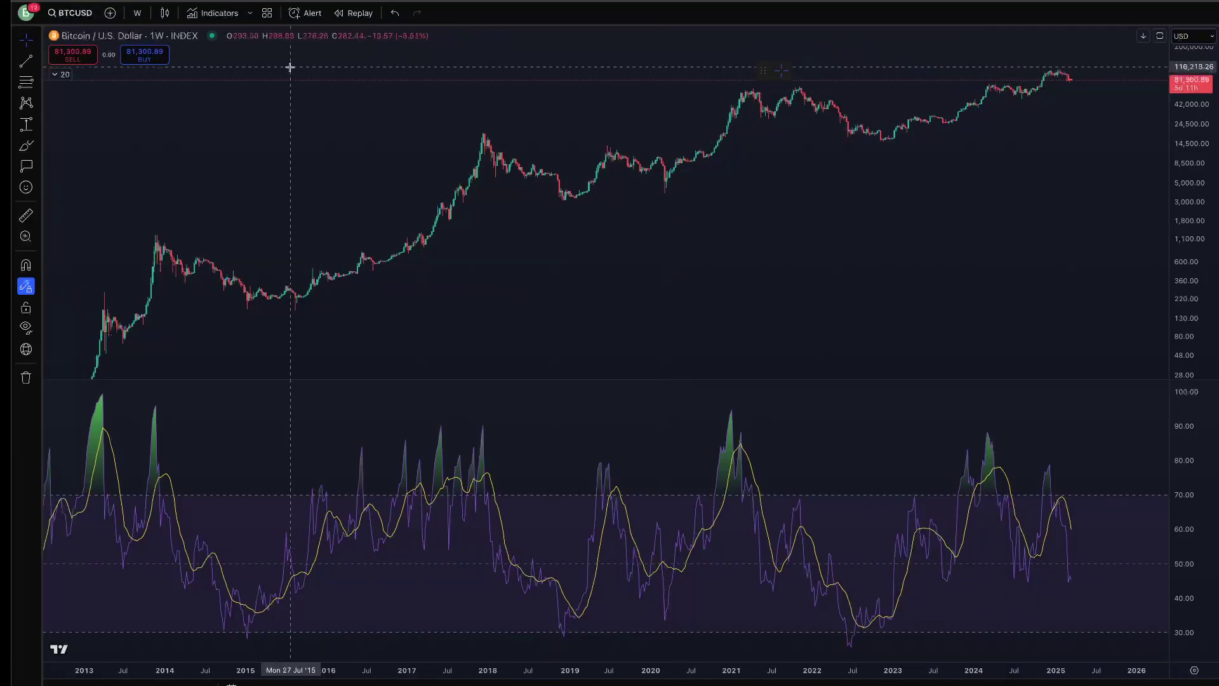
# Change the Bitcoin chart's interval to 2 weeks
pyautogui.click(137, 13)
pyautogui.scroll(-2, 216, 553)
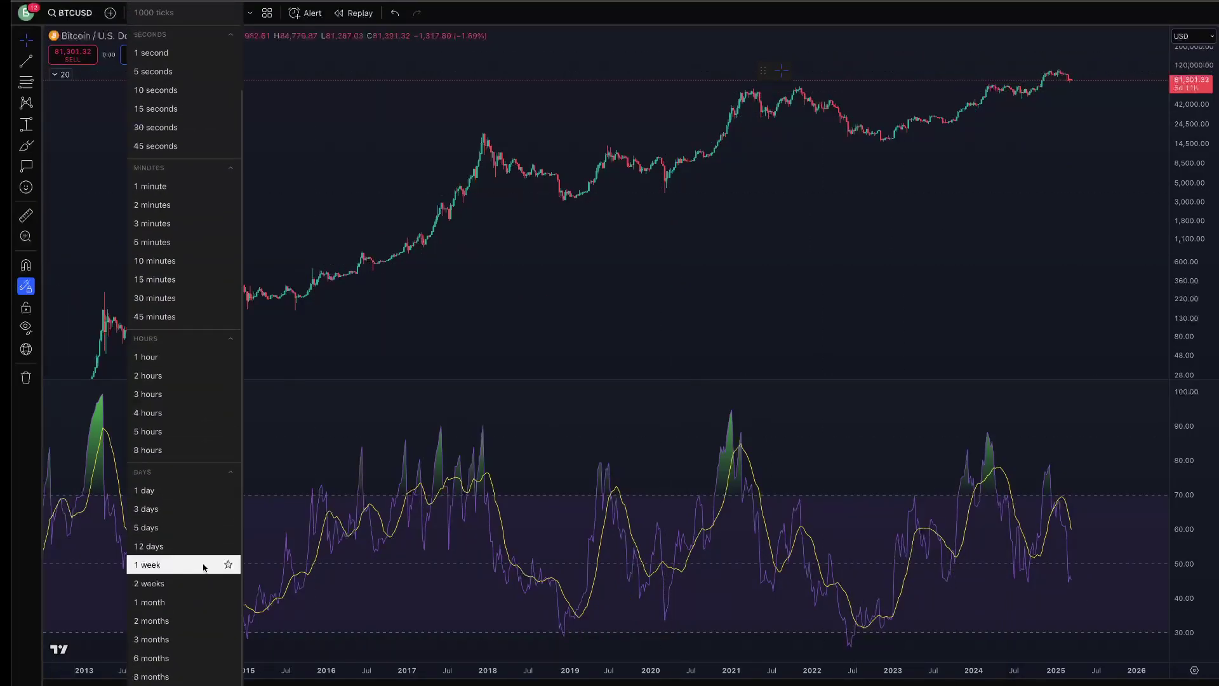
pyautogui.click(159, 584)
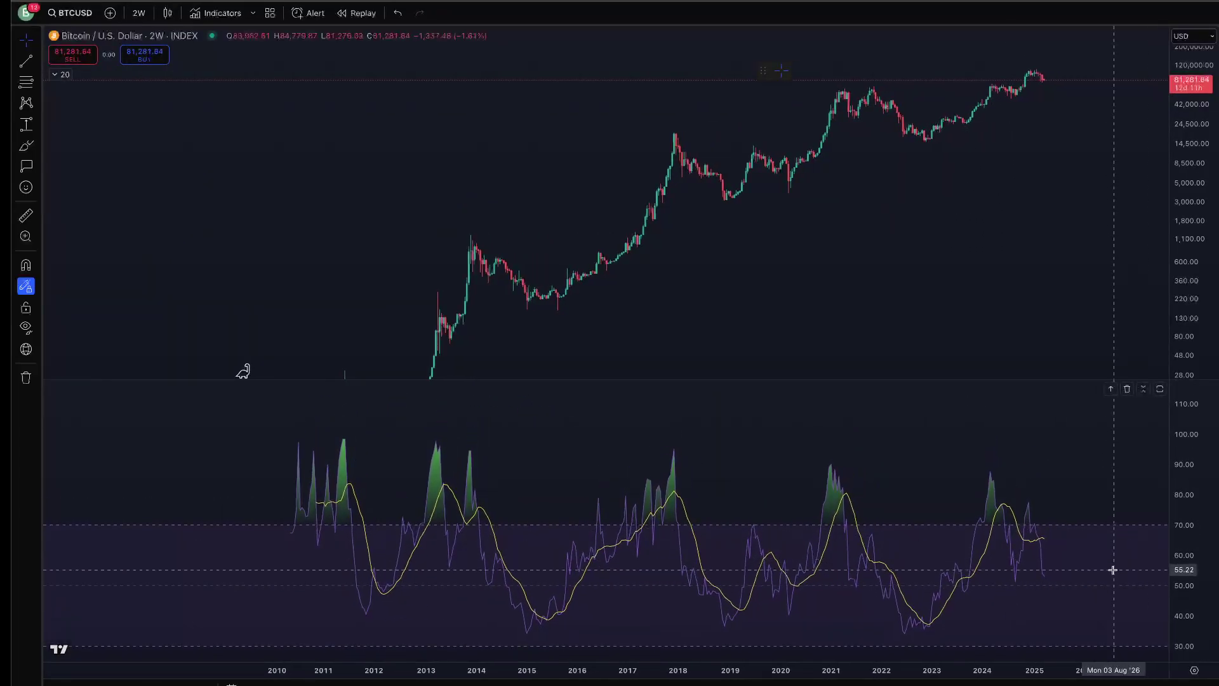
# Draw a descending trend line across the RSI peaks from about 98.68 on 9 May 2011 to about 85.60 in May 2026
pyautogui.click(35, 72)
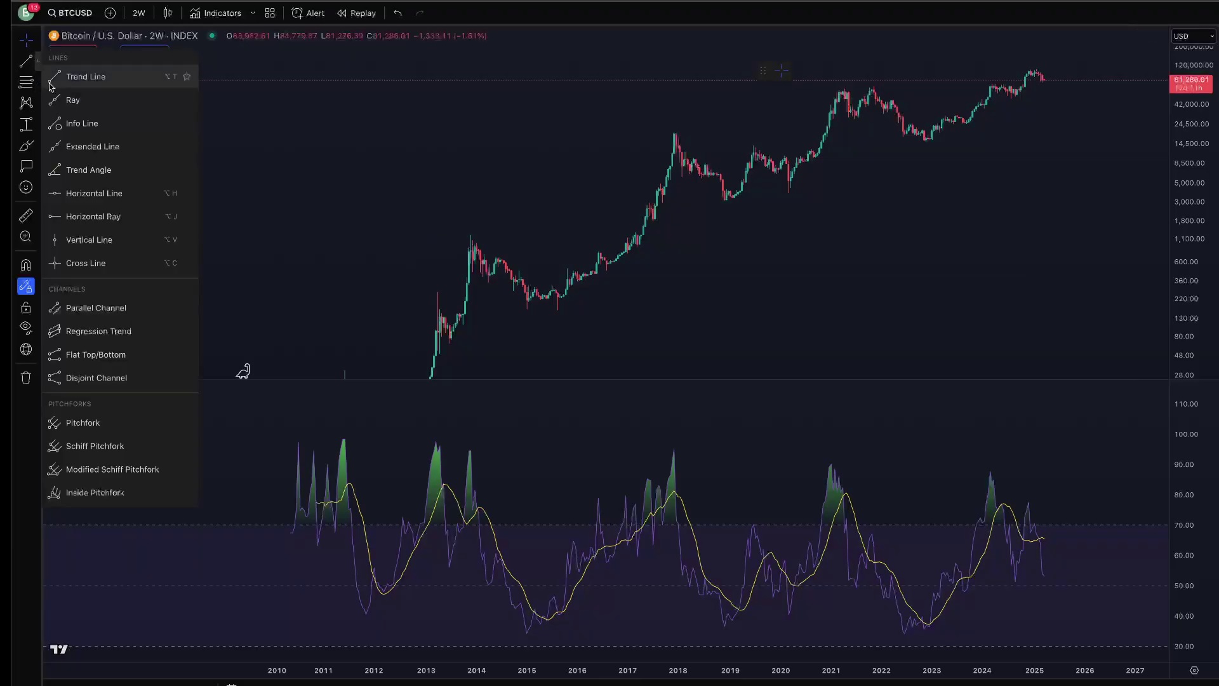
pyautogui.click(172, 76)
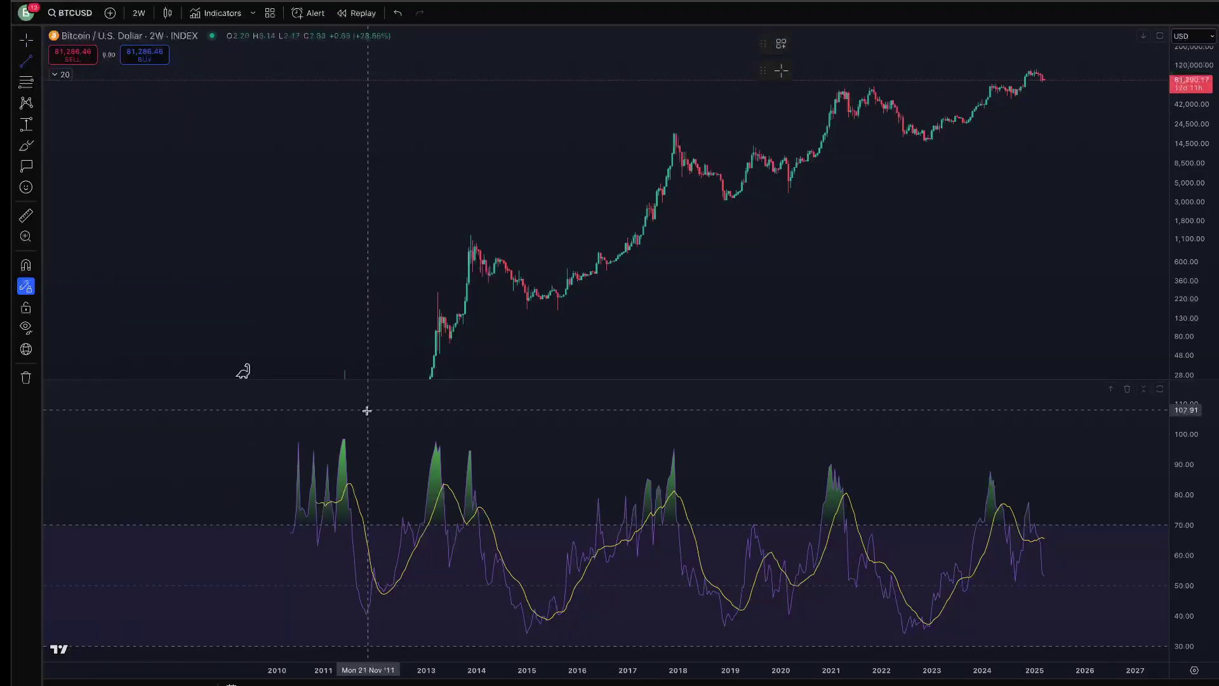
pyautogui.click(341, 438)
pyautogui.click(1102, 478)
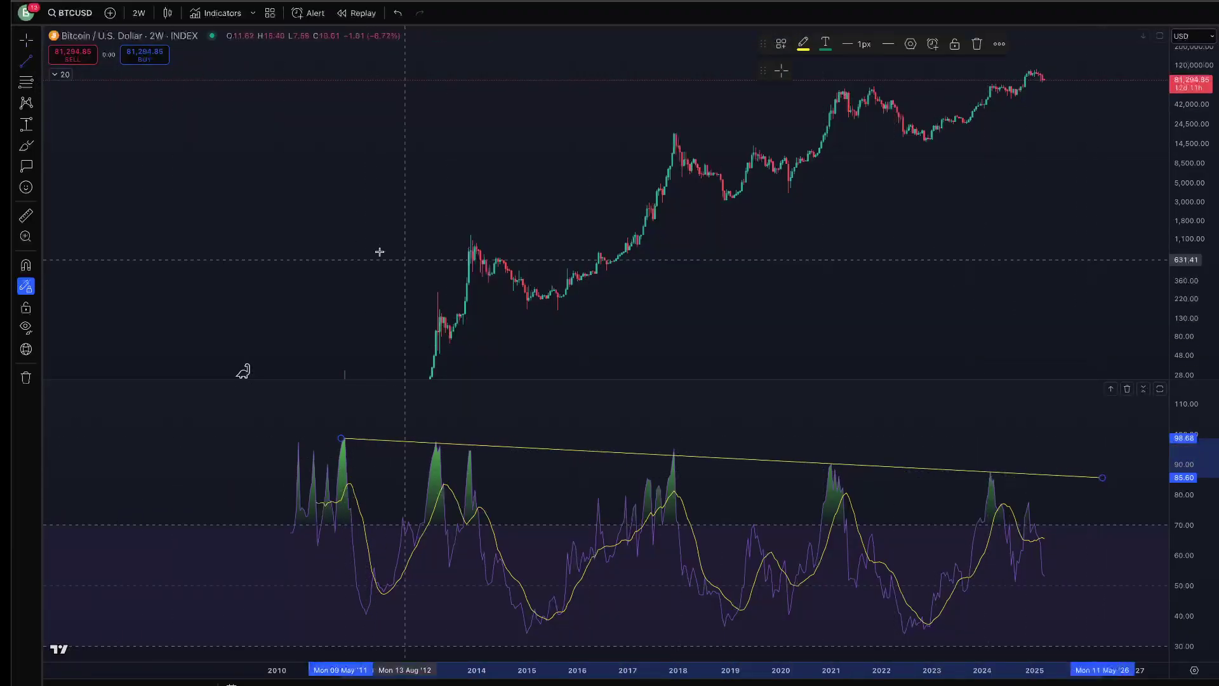
# Brush circles around the late-2017, early-2021 and early-2024 RSI peaks and the early-2024 price high, with an arrow down to the 2024 RSI peak
pyautogui.click(26, 146)
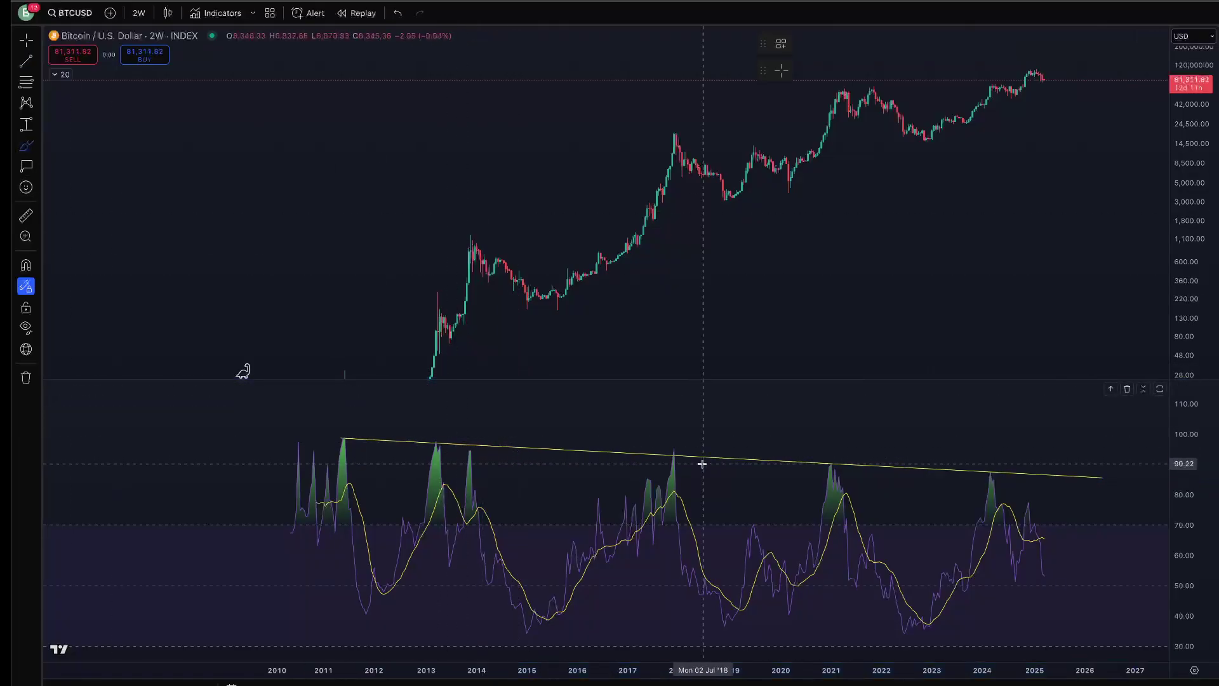
pyautogui.moveTo(681, 434)
pyautogui.mouseDown()
pyautogui.moveTo(667, 448)
pyautogui.moveTo(690, 444)
pyautogui.mouseUp()
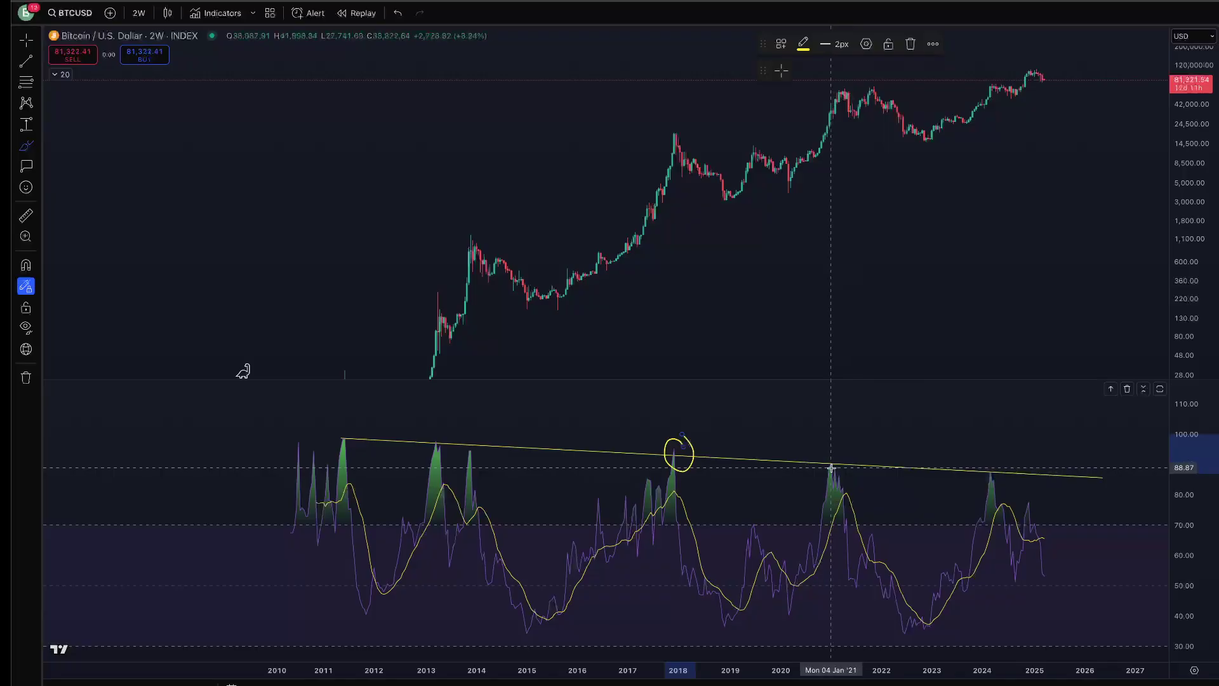
pyautogui.moveTo(832, 467)
pyautogui.mouseDown()
pyautogui.moveTo(833, 478)
pyautogui.moveTo(834, 458)
pyautogui.mouseUp()
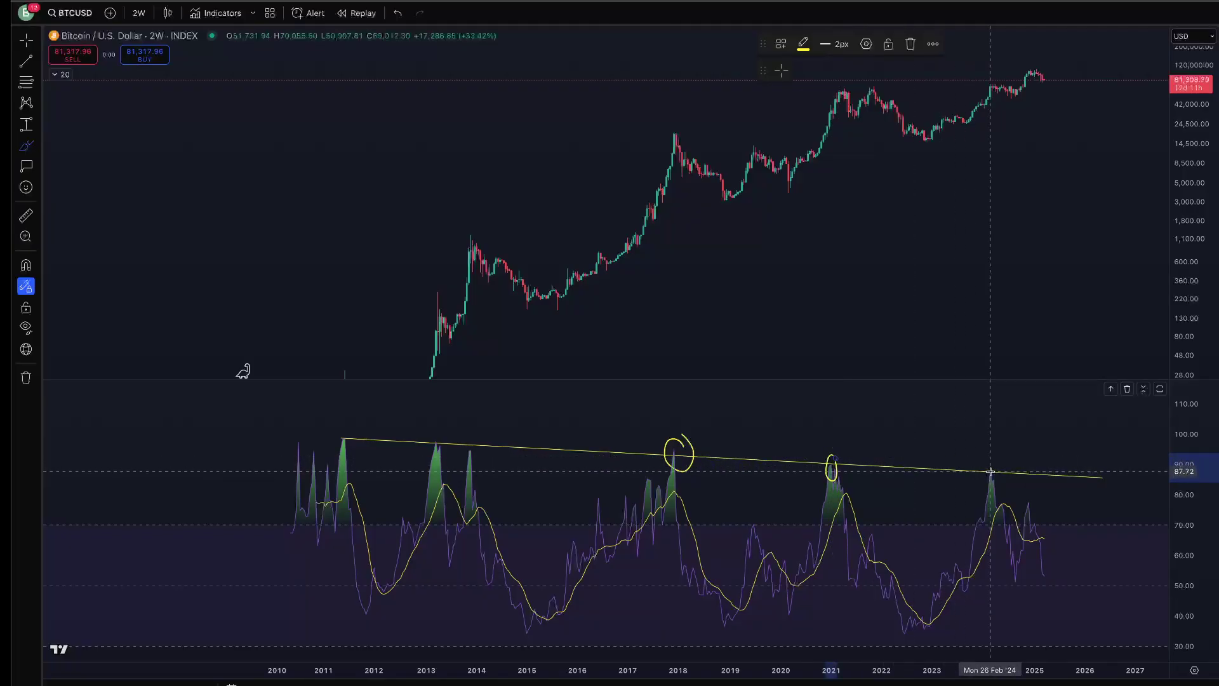
pyautogui.moveTo(991, 459)
pyautogui.mouseDown()
pyautogui.moveTo(981, 475)
pyautogui.moveTo(994, 459)
pyautogui.mouseUp()
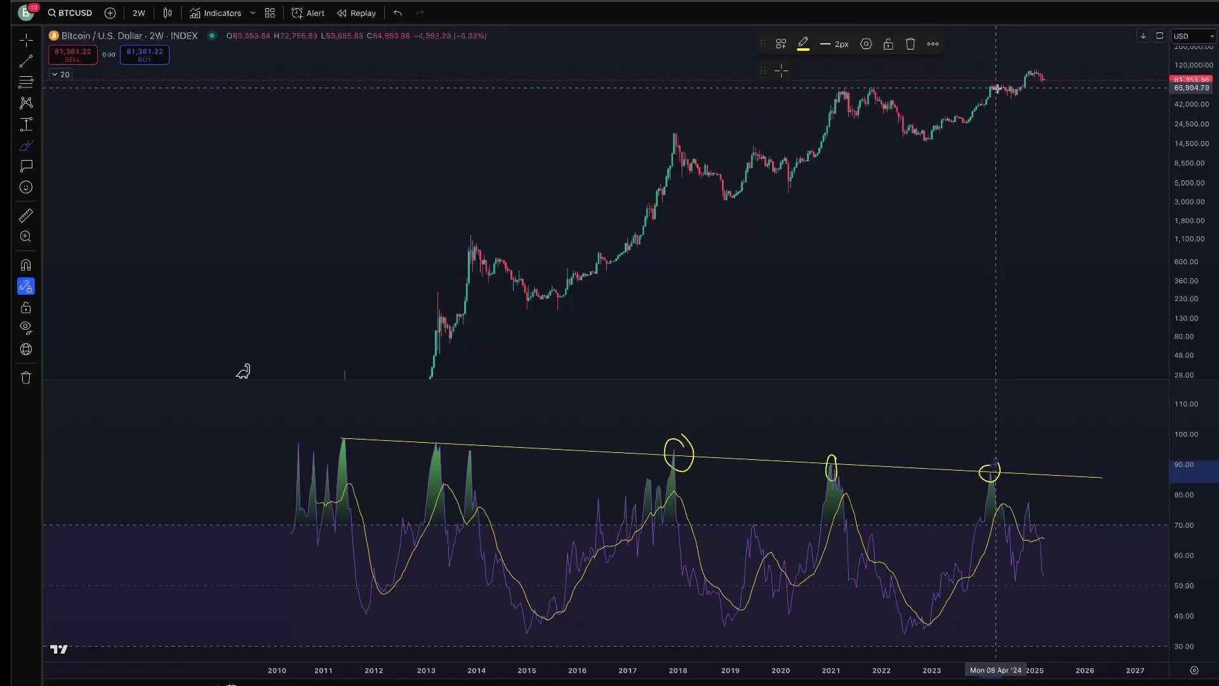
pyautogui.moveTo(997, 89)
pyautogui.mouseDown()
pyautogui.moveTo(1013, 88)
pyautogui.moveTo(987, 84)
pyautogui.moveTo(1009, 87)
pyautogui.mouseUp()
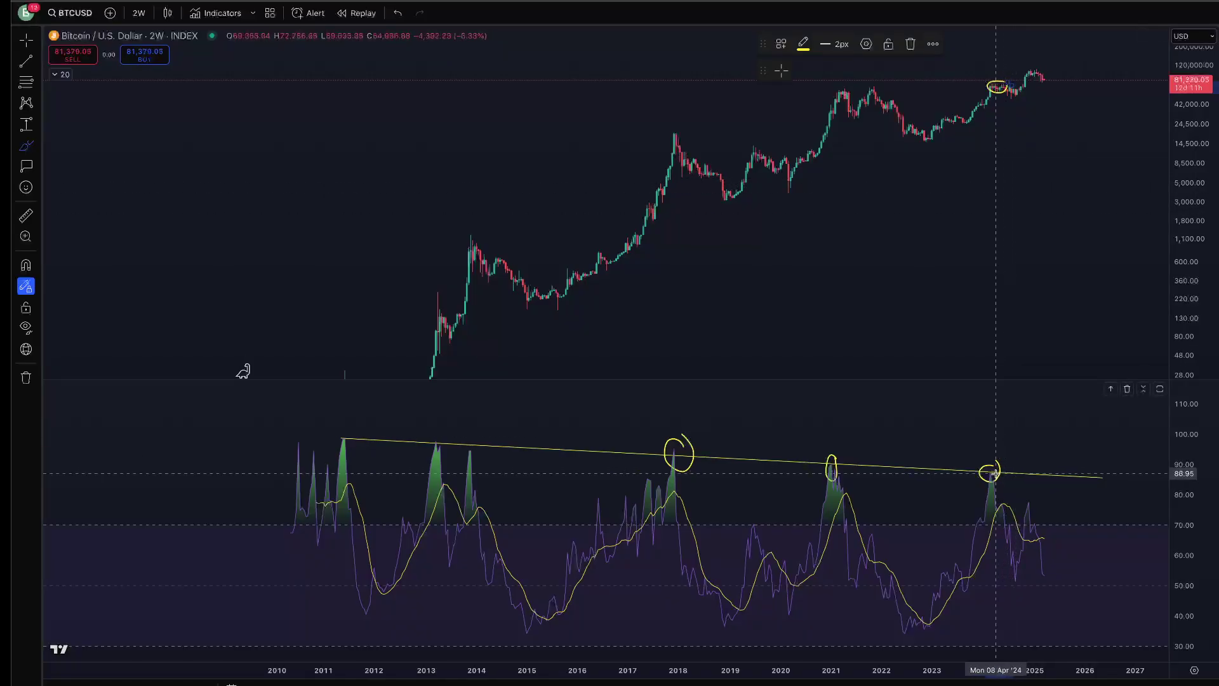
pyautogui.moveTo(993, 413)
pyautogui.mouseDown()
pyautogui.moveTo(989, 470)
pyautogui.moveTo(982, 454)
pyautogui.mouseUp()
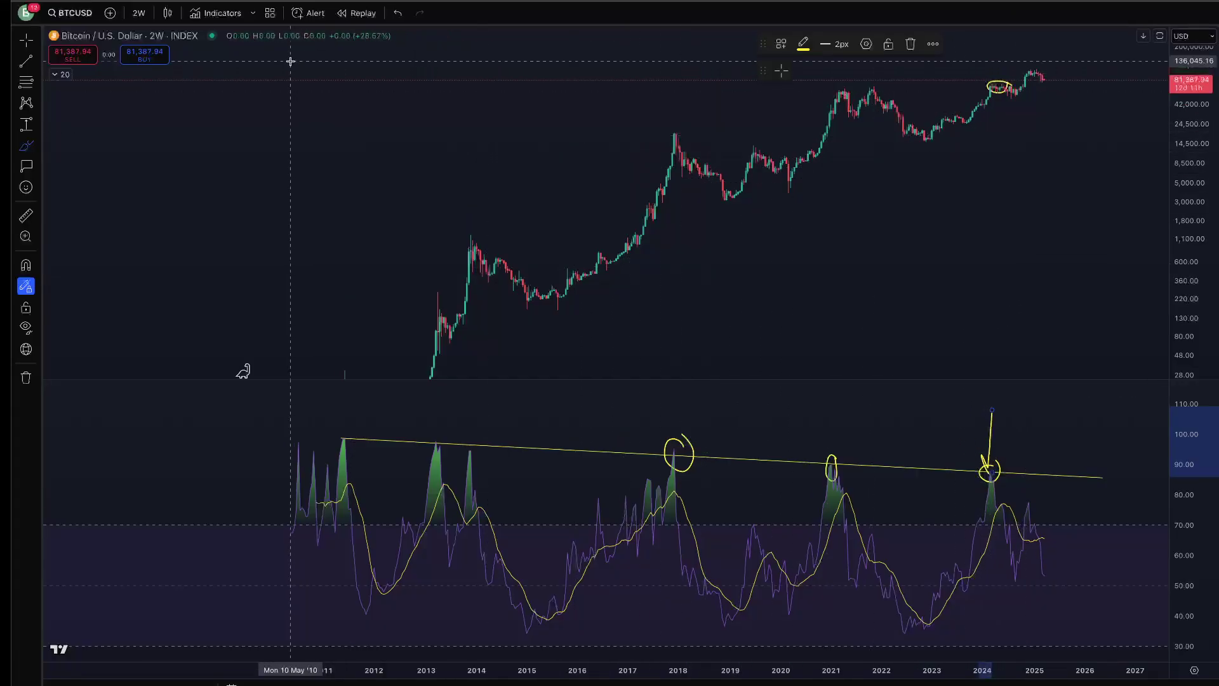
# Add the TVC GOLD (US$/OZ) symbol to the chart as a comparison line
pyautogui.click(110, 12)
pyautogui.write('GOLD')
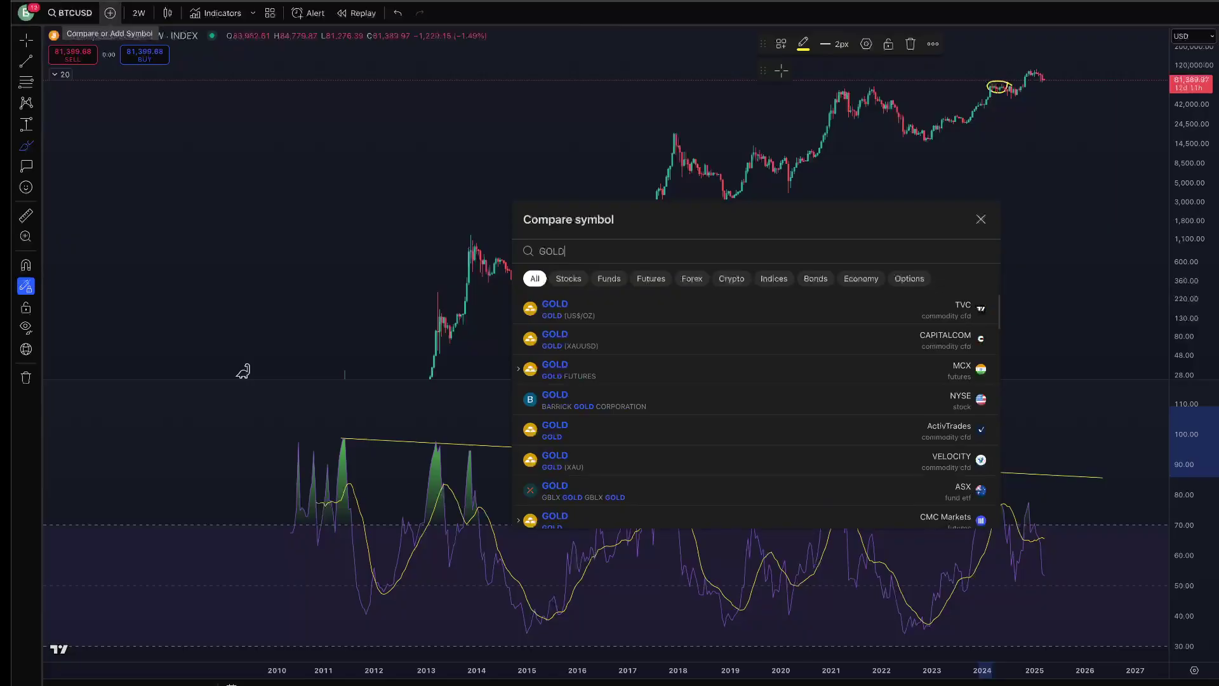
pyautogui.click(921, 311)
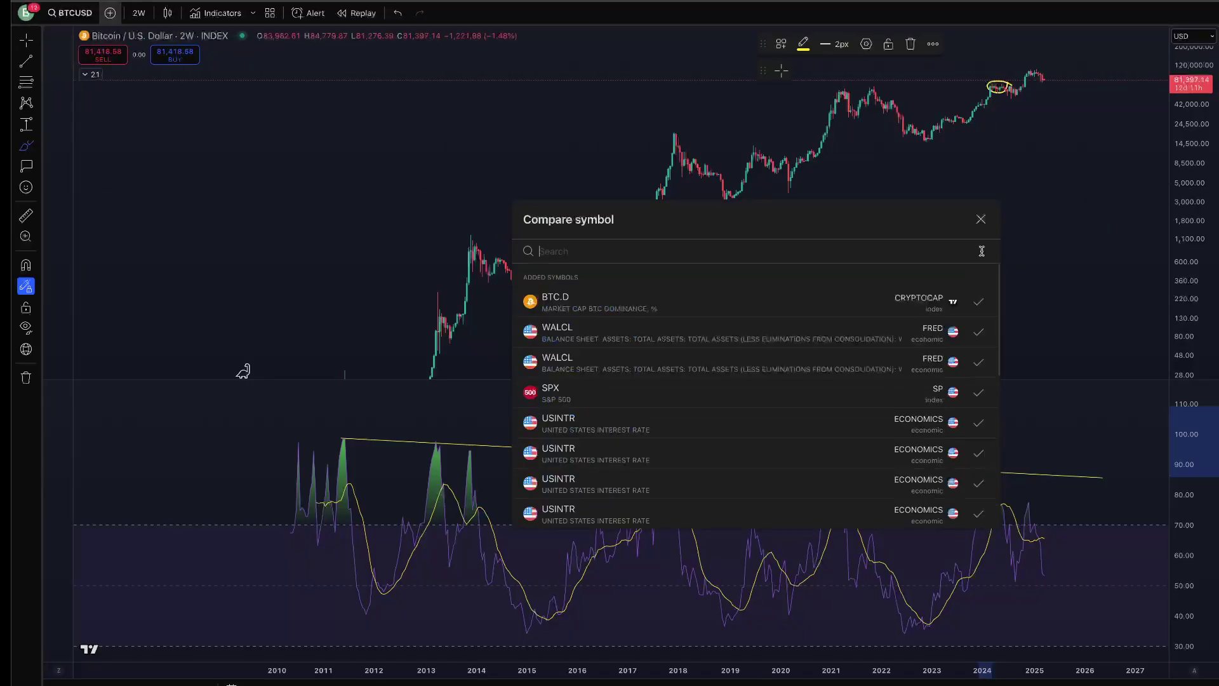
pyautogui.click(981, 219)
# Draw a horizontal resistance line on gold from 28 March 2016 to 10 May 2021 and a vertical line at its mid-2019 breakout
pyautogui.click(26, 62)
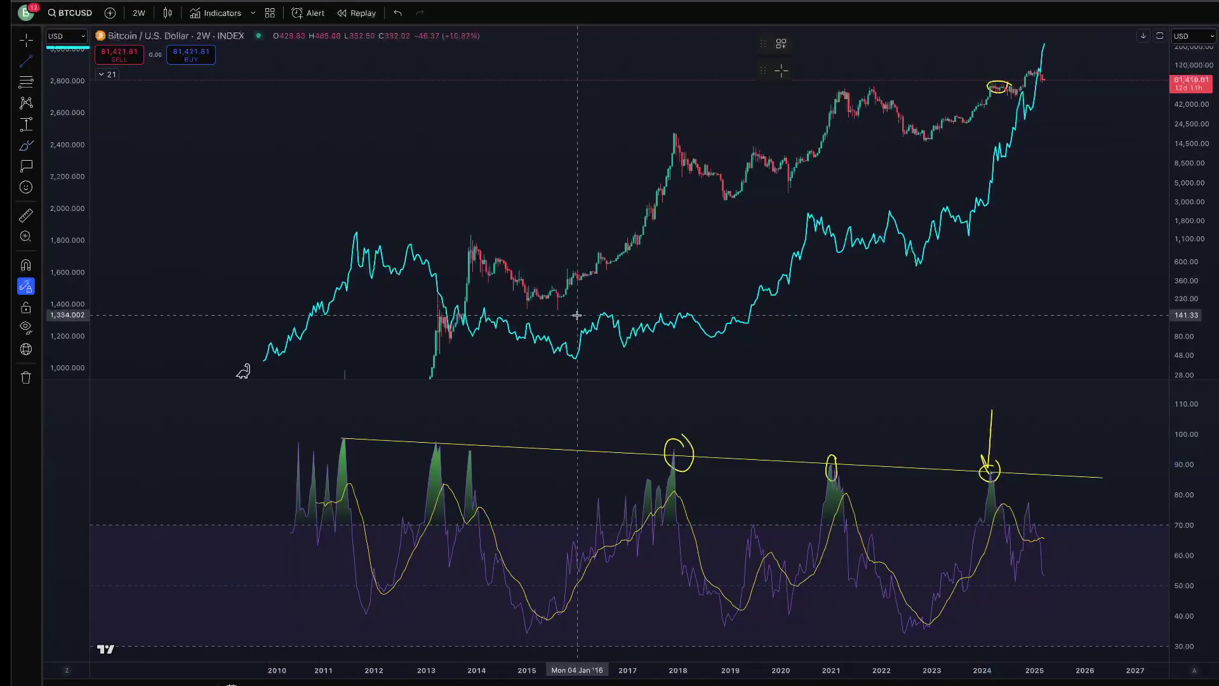
pyautogui.click(589, 312)
pyautogui.click(848, 313)
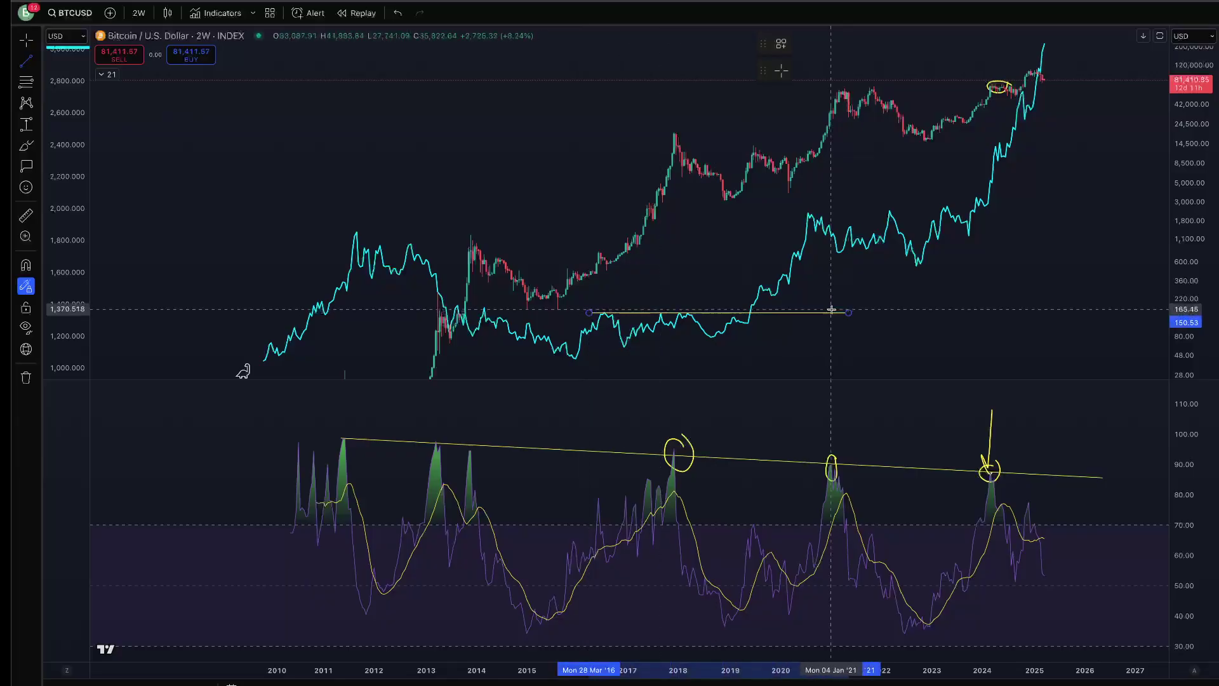
pyautogui.click(751, 351)
pyautogui.click(751, 99)
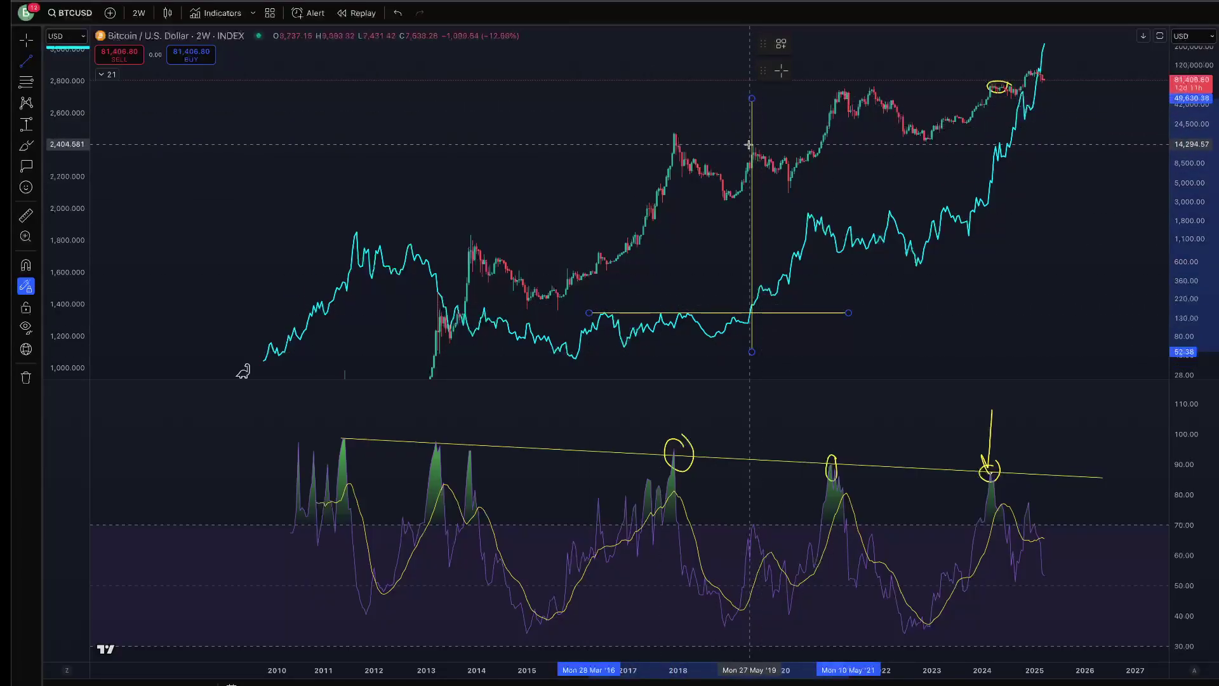
pyautogui.click(804, 212)
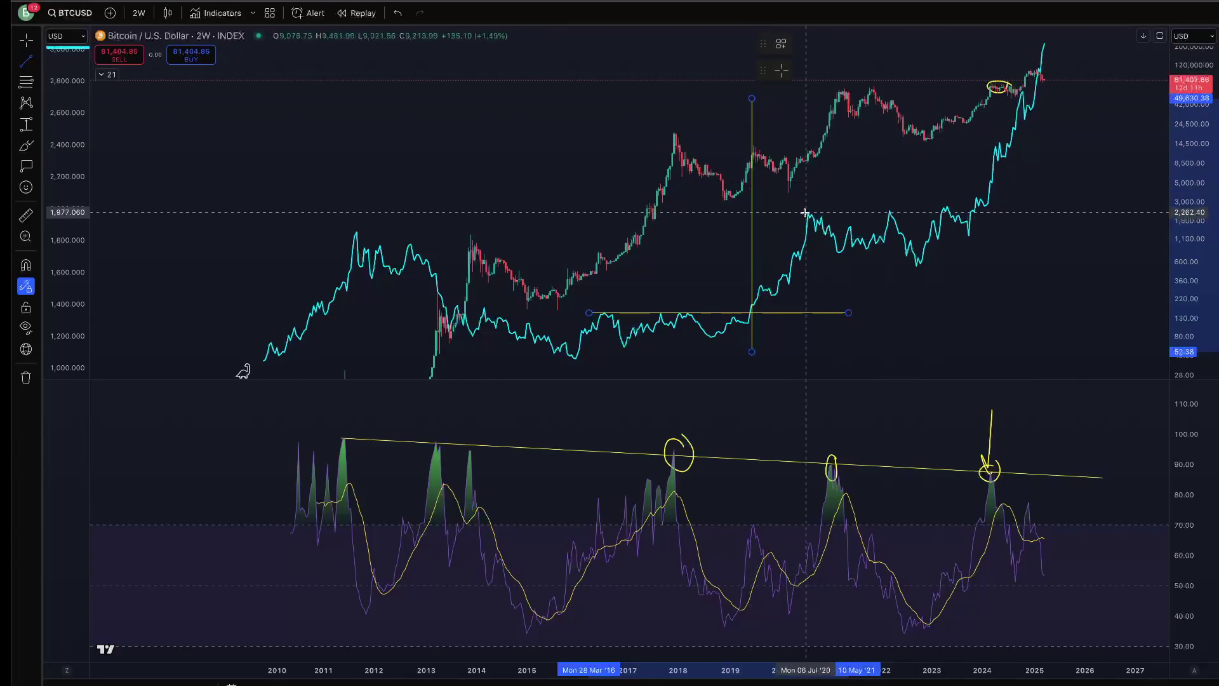
pyautogui.click(1054, 211)
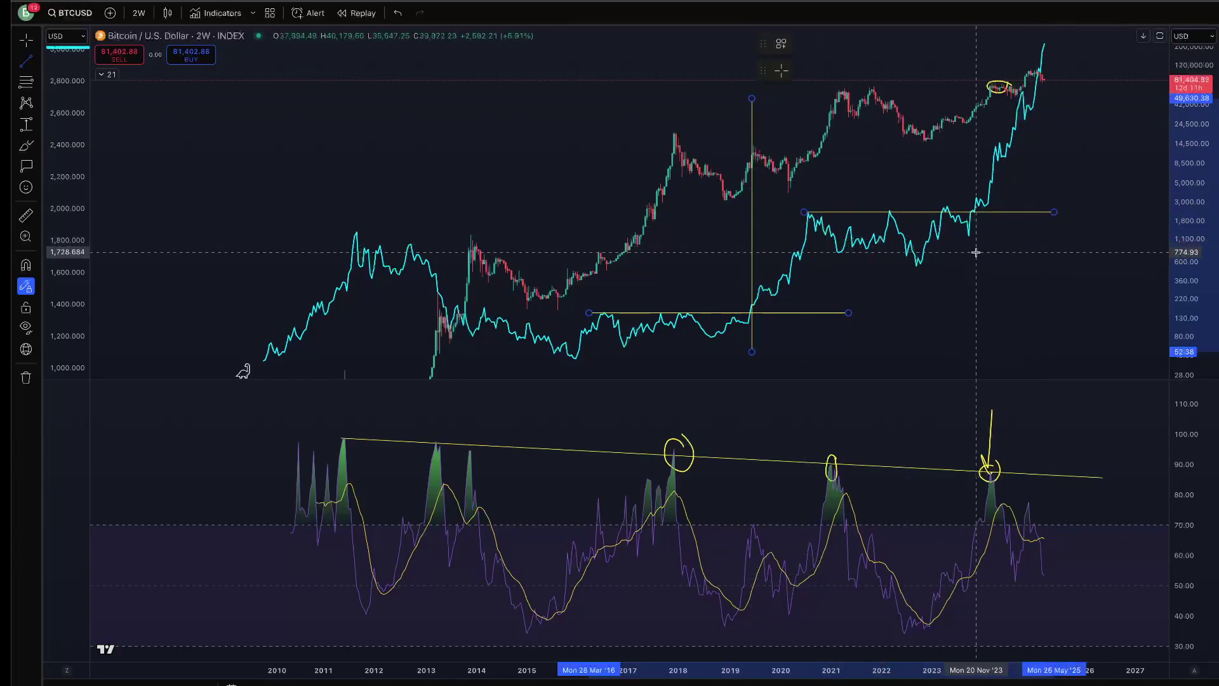
pyautogui.hotkey('ctrl', 'z')
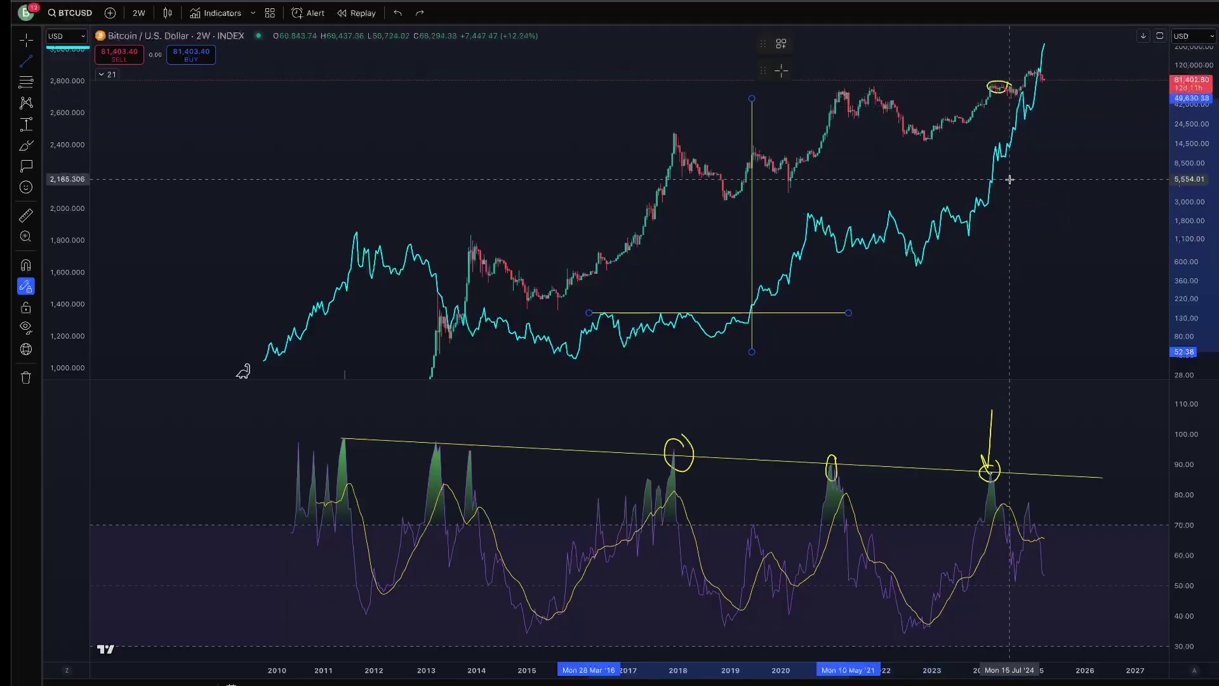
# Draw a horizontal resistance line on gold from 25 May 2020 to 28 April 2025 and a vertical line at its early-2024 breakout
pyautogui.scroll(1, 1017, 218)
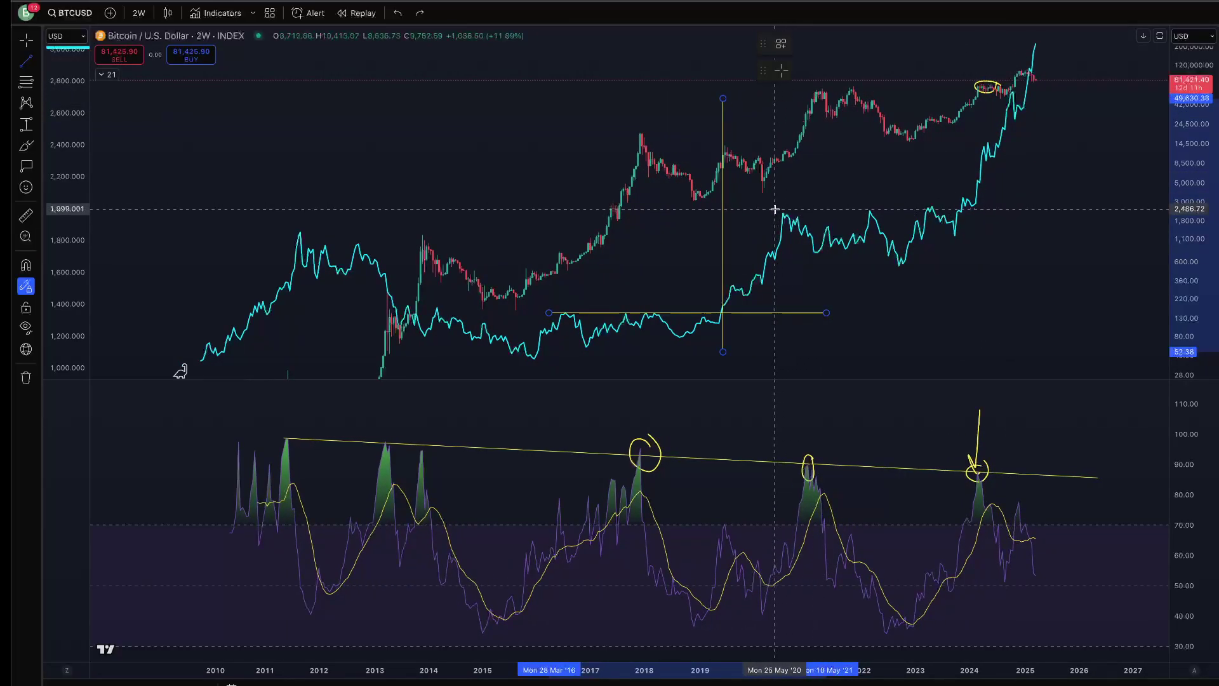
pyautogui.moveTo(775, 209); pyautogui.dragTo(1041, 209)
pyautogui.moveTo(977, 263); pyautogui.dragTo(977, 46)
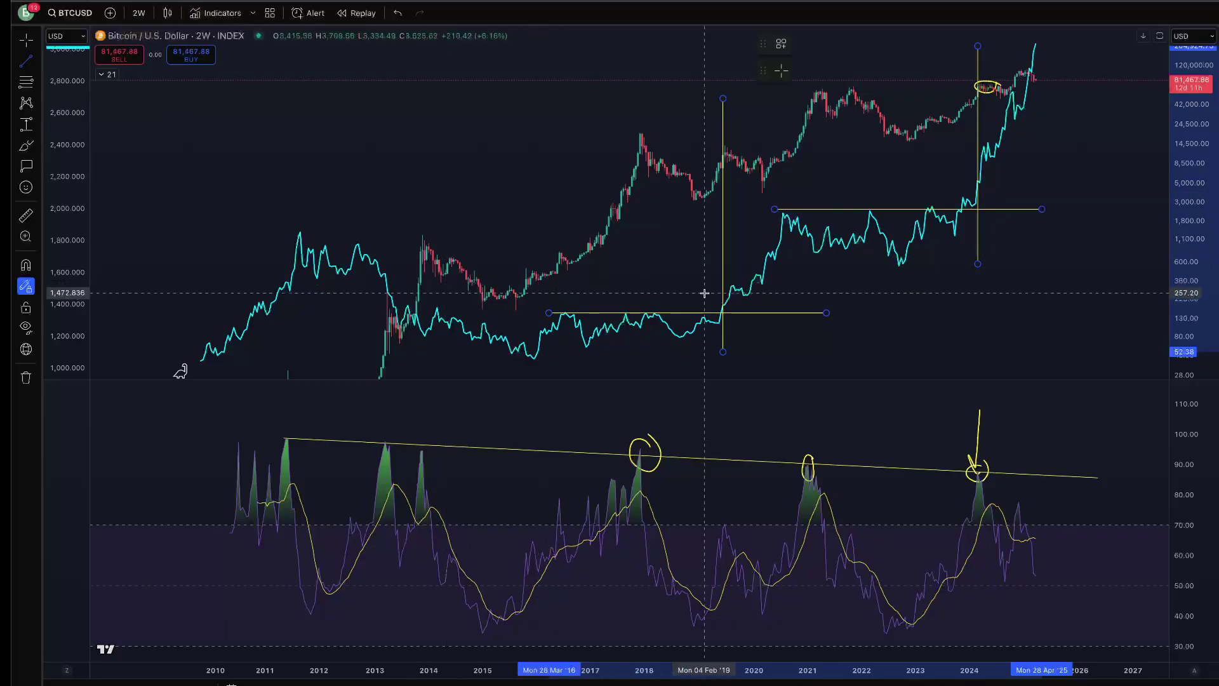
# Remove the RSI pane and change the chart interval to 3 days
pyautogui.click(1127, 388)
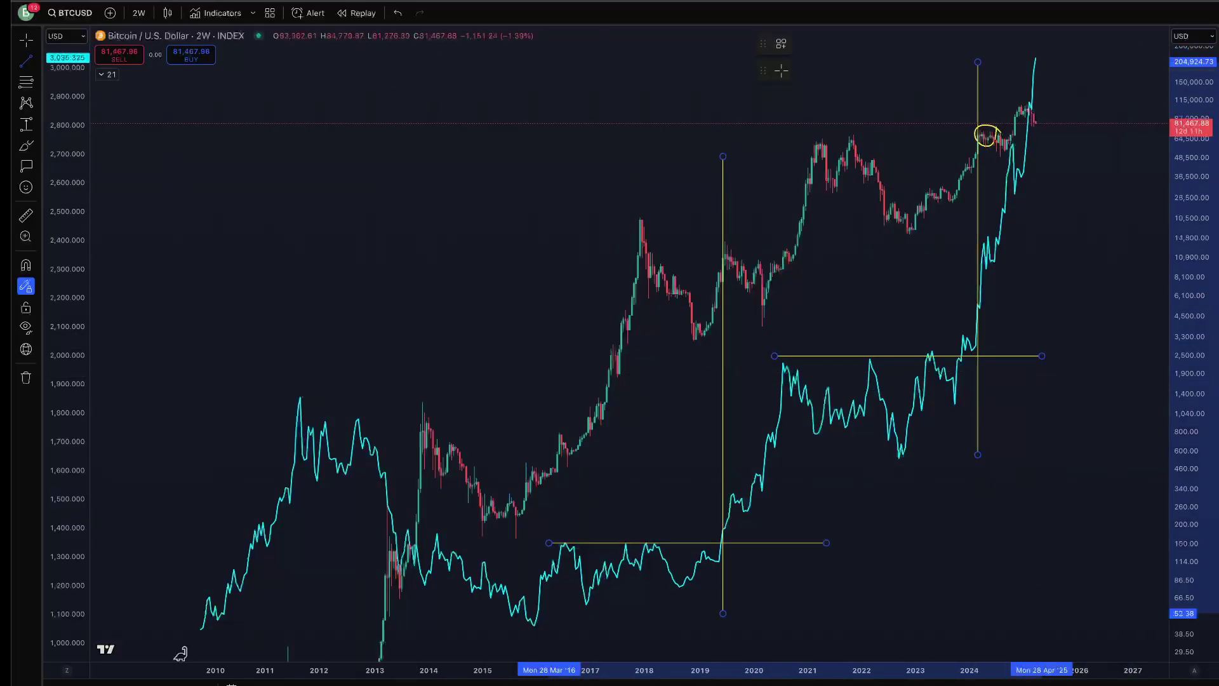
pyautogui.click(135, 16)
pyautogui.click(172, 509)
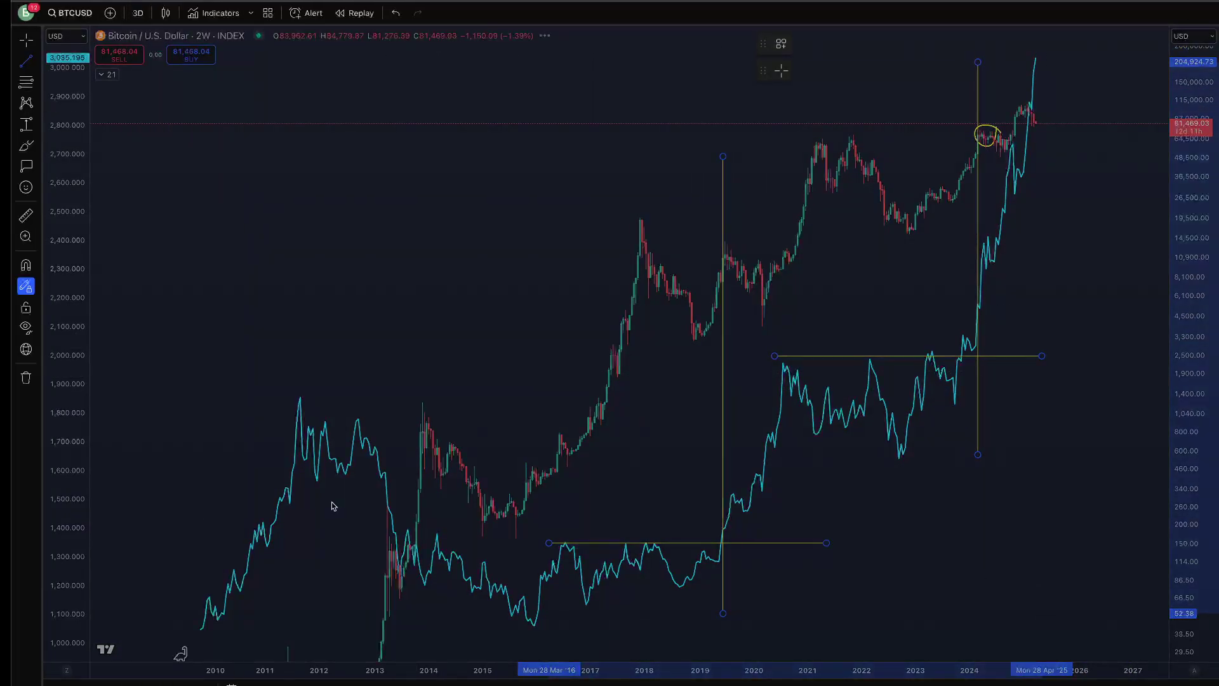
# Clear all drawings from the chart and delete the gold comparison line
pyautogui.scroll(-10, 859, 399)
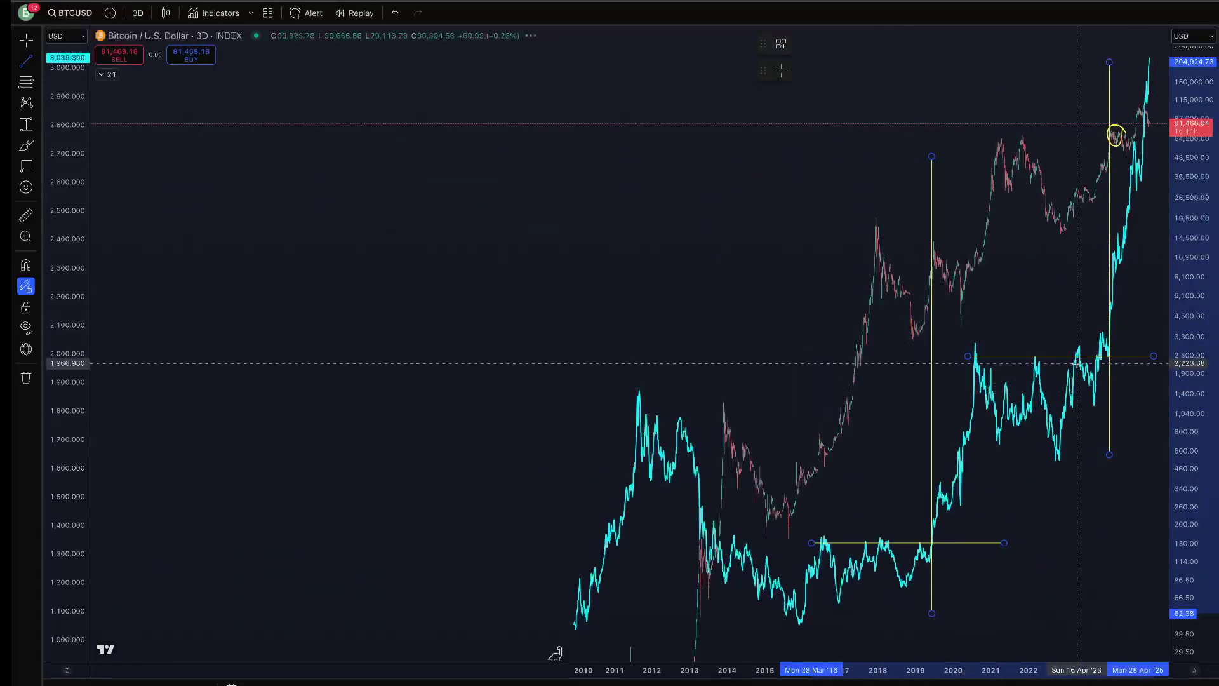
pyautogui.click(1011, 354)
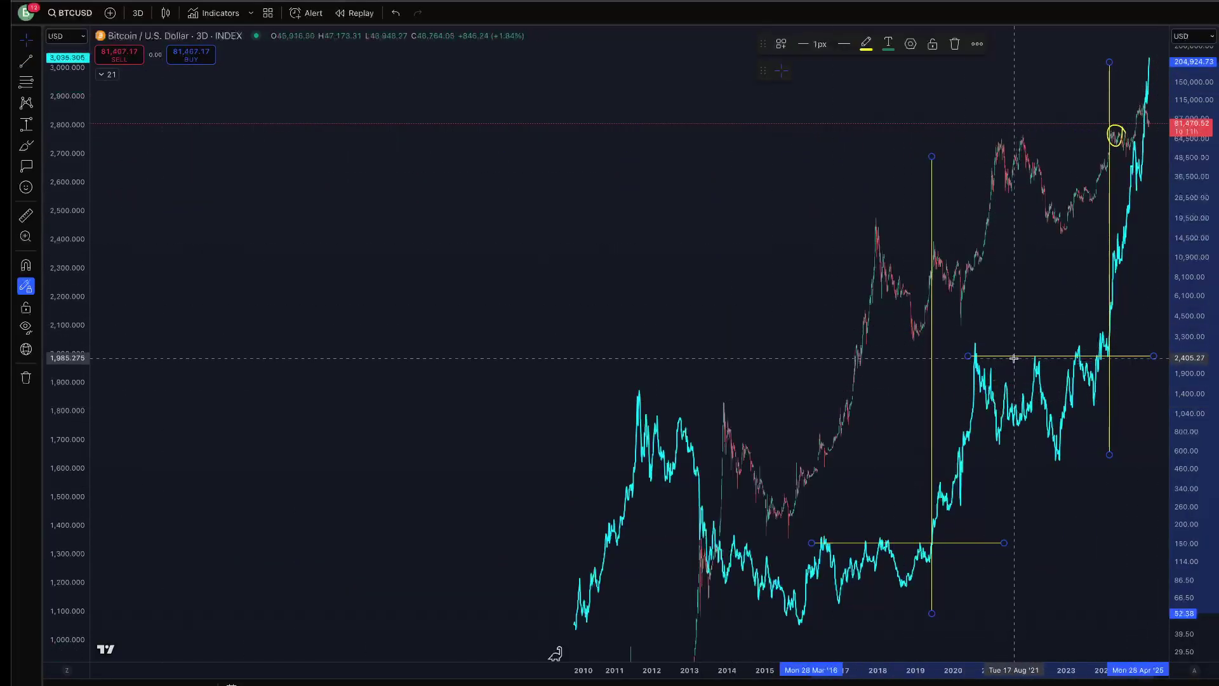
pyautogui.moveTo(1012, 376); pyautogui.dragTo(929, 367)
pyautogui.moveTo(1022, 346); pyautogui.dragTo(1027, 346)
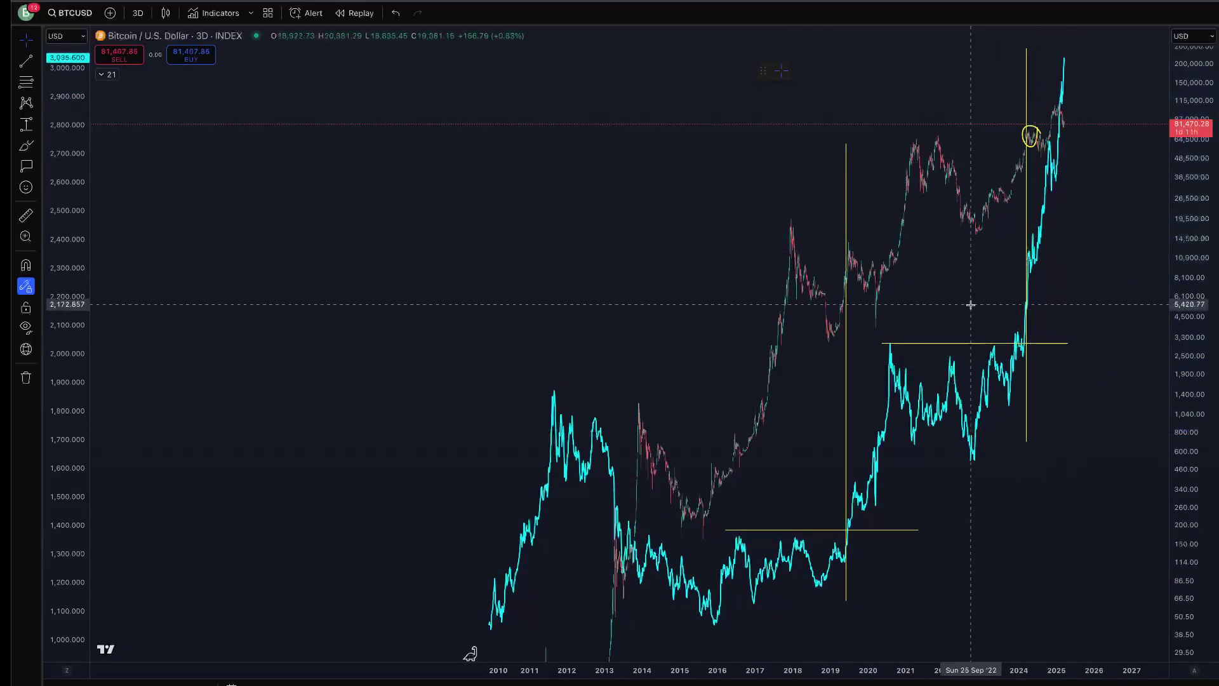
pyautogui.rightClick(985, 269)
pyautogui.click(1041, 511)
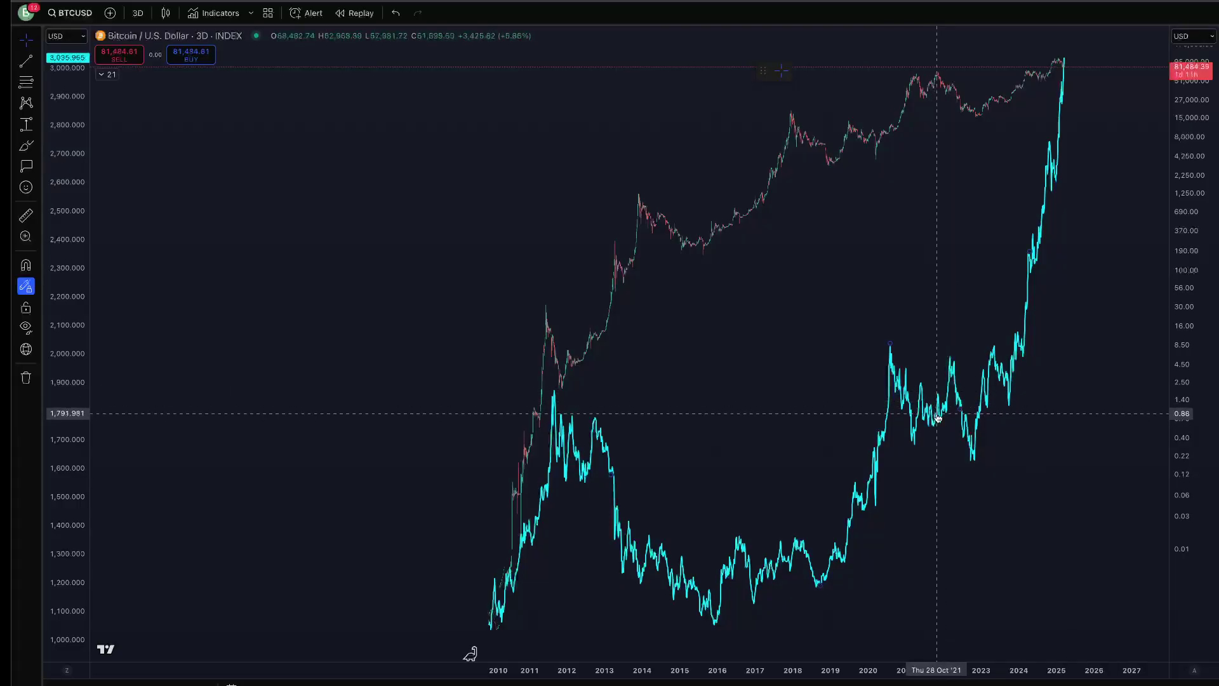
pyautogui.press('Delete')
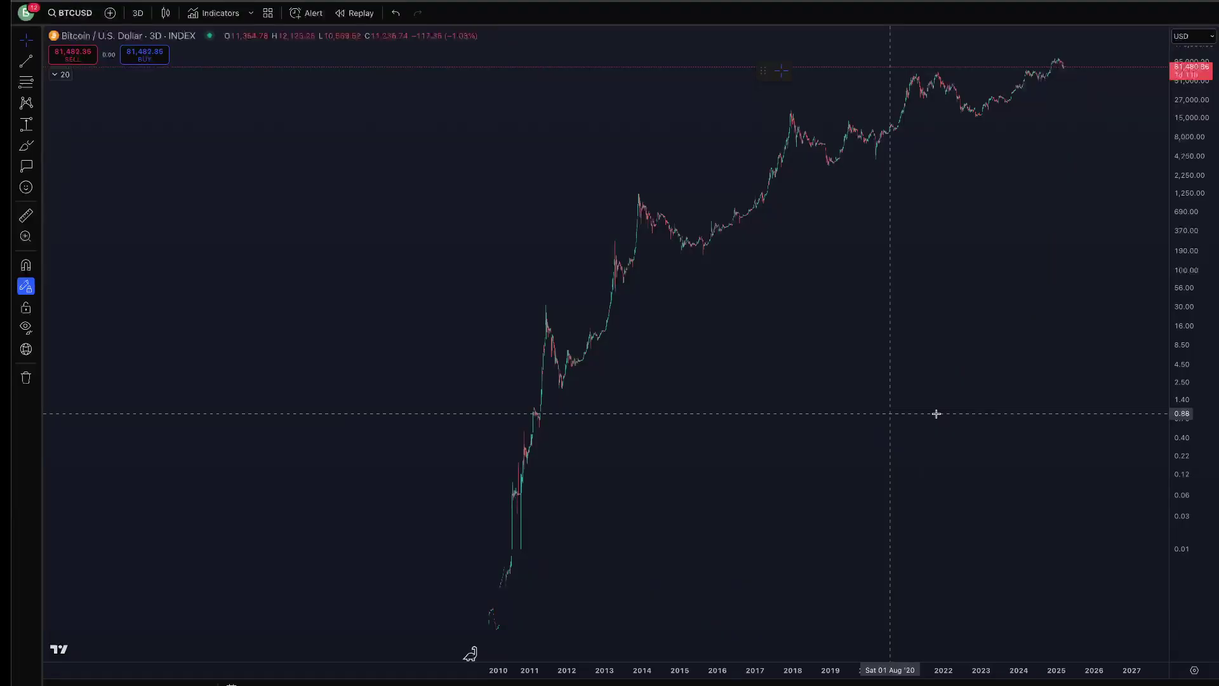
# Zoom in on Bitcoin's price history from early 2020 to March 2025
pyautogui.scroll(5, 903, 416)
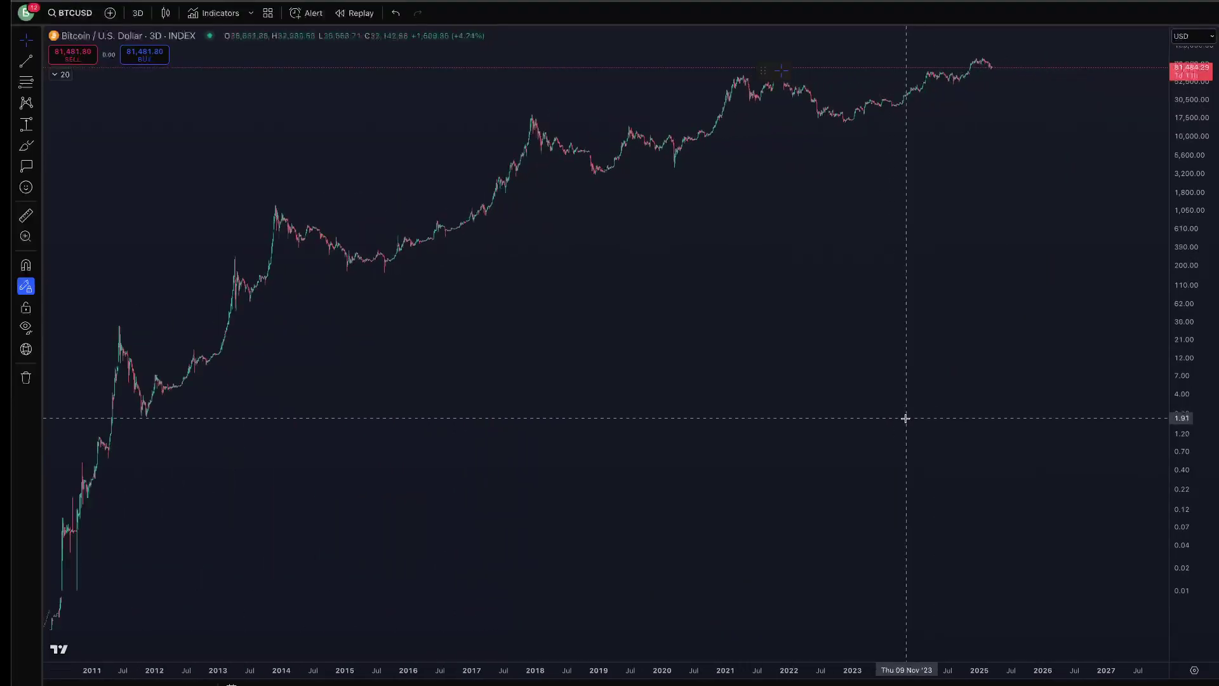
pyautogui.scroll(10, 905, 403)
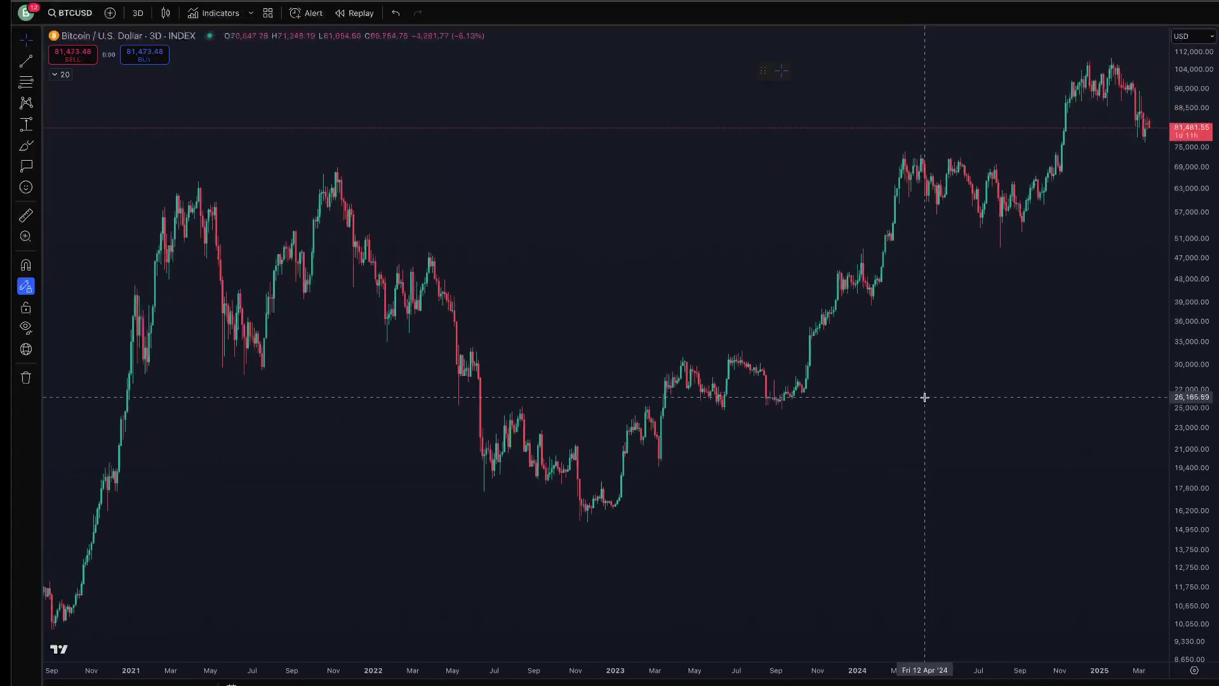
pyautogui.scroll(3, 920, 397)
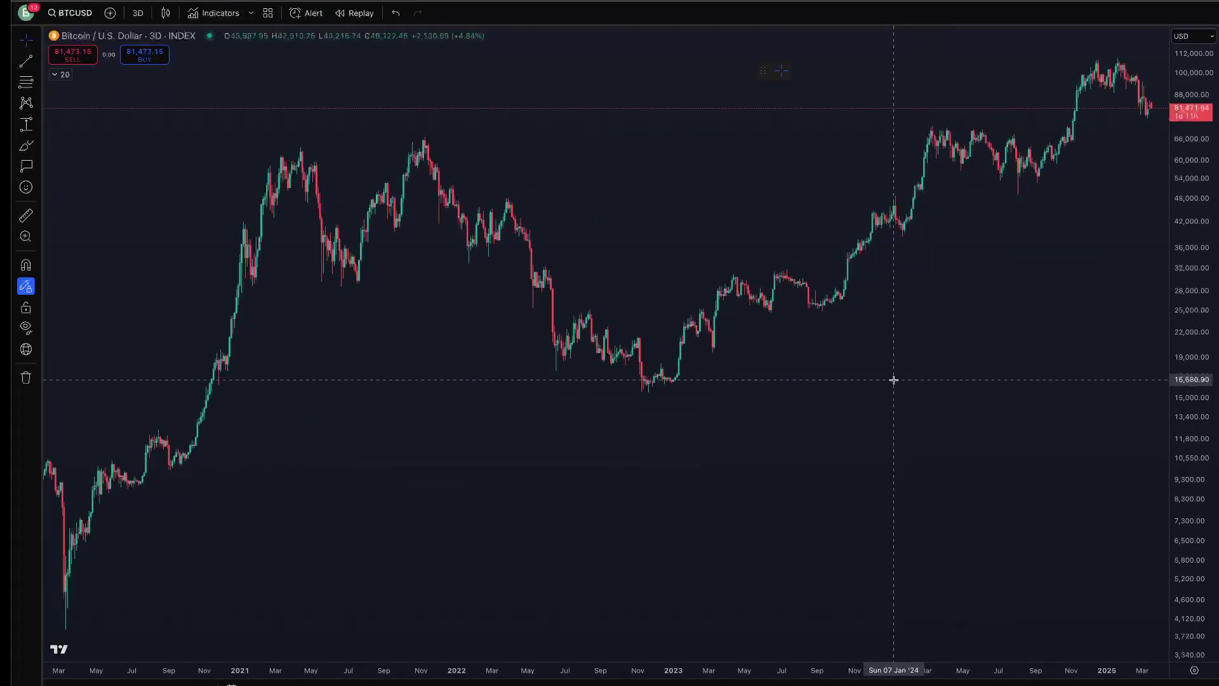